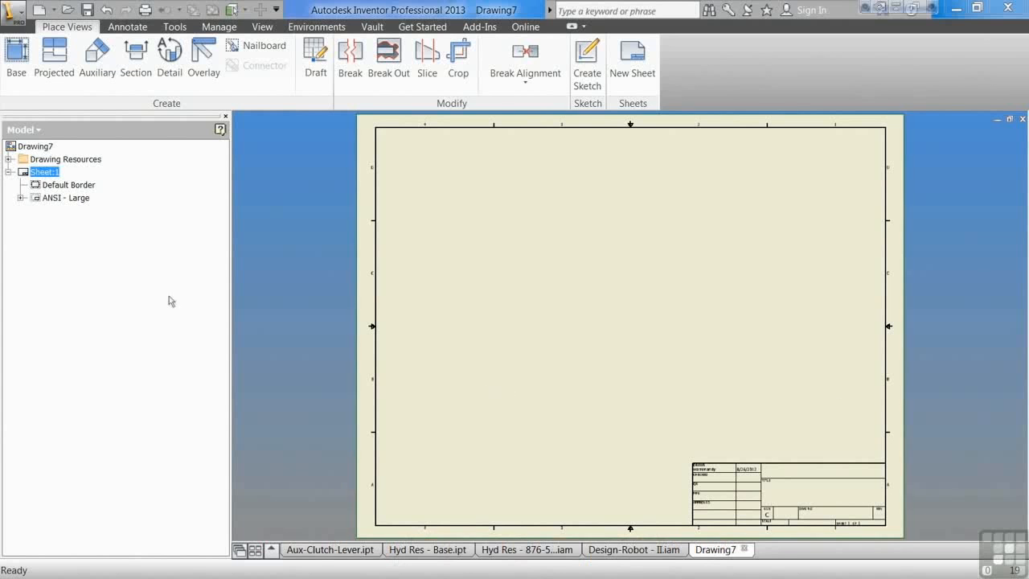
- Start a base view on the sheet using Aux-Clutch-Lever.ipt as the source file
click(25, 59)
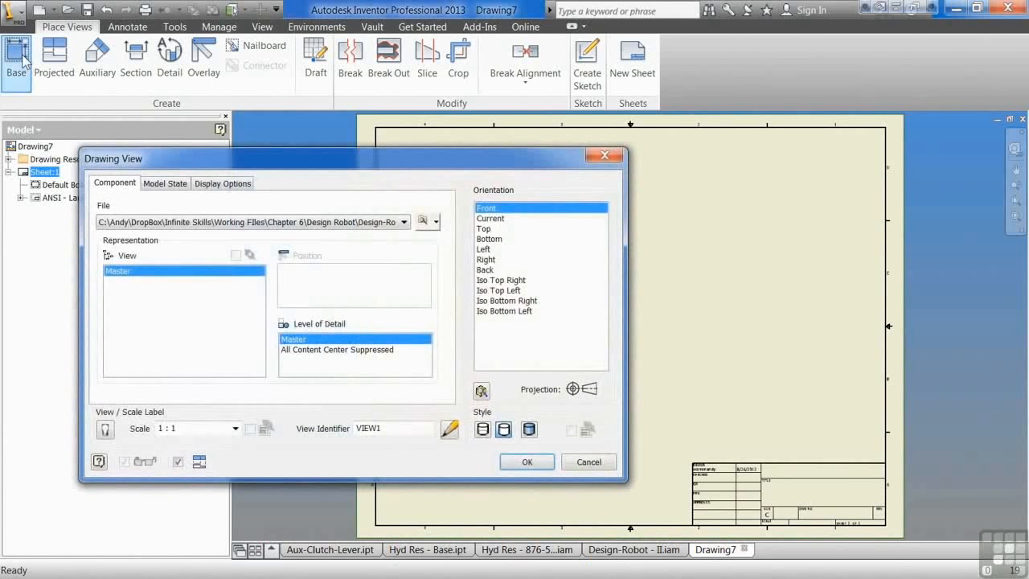
drag(341, 166, 339, 139)
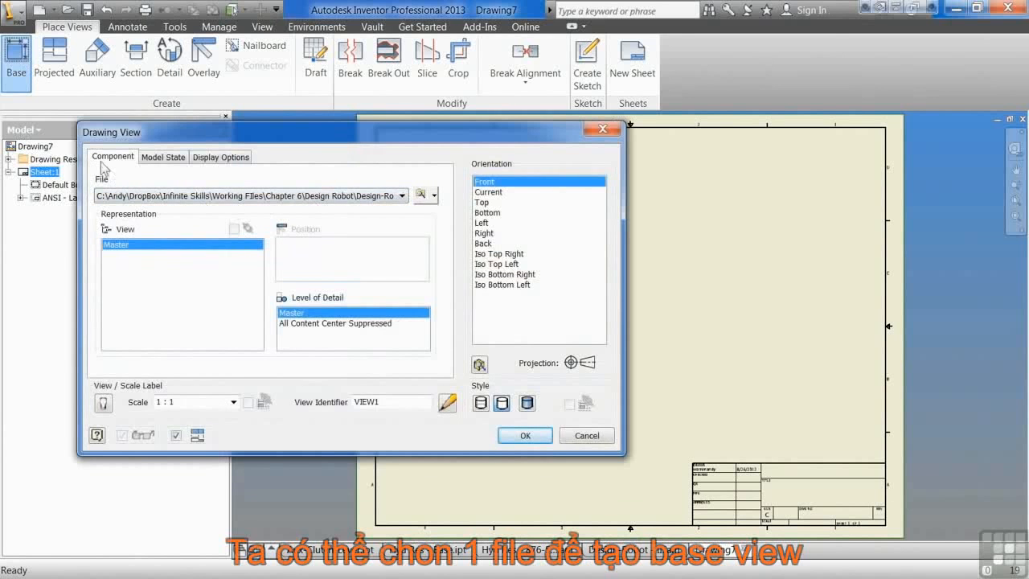
click(402, 200)
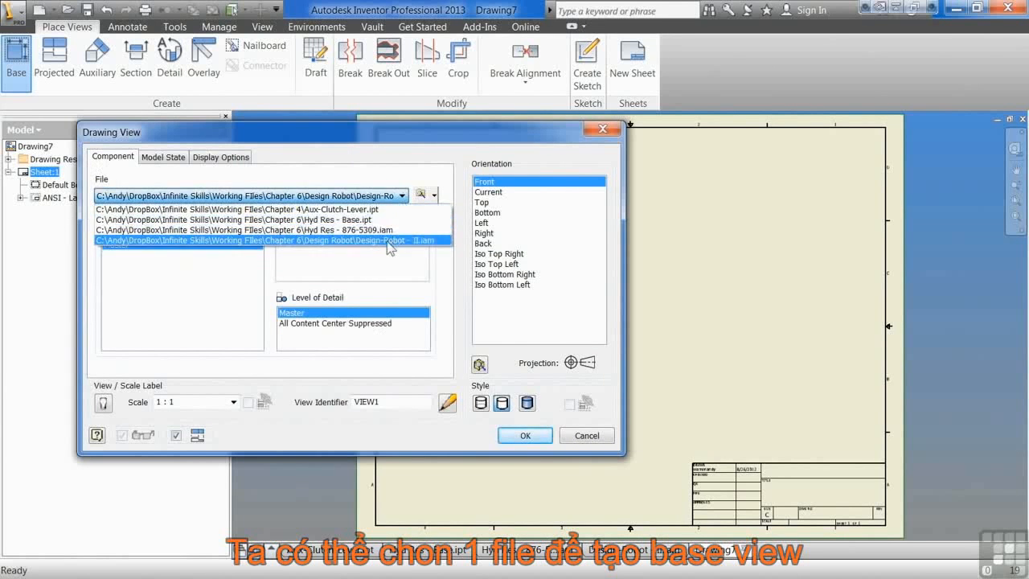
click(353, 209)
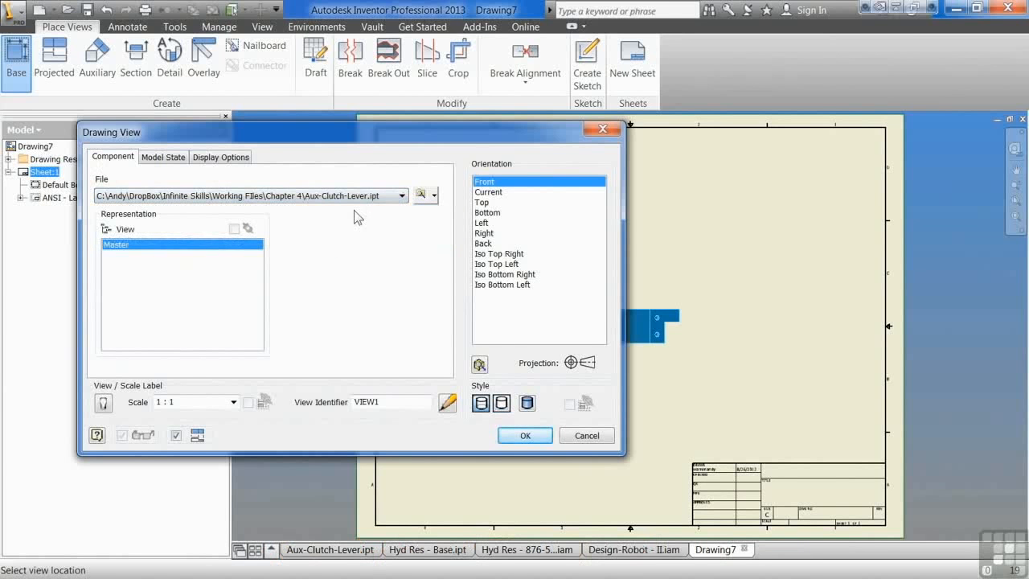
- Try Hyd Res - 876-5309.iam as the view's source file and go back to Aux-Clutch-Lever.ipt
click(402, 195)
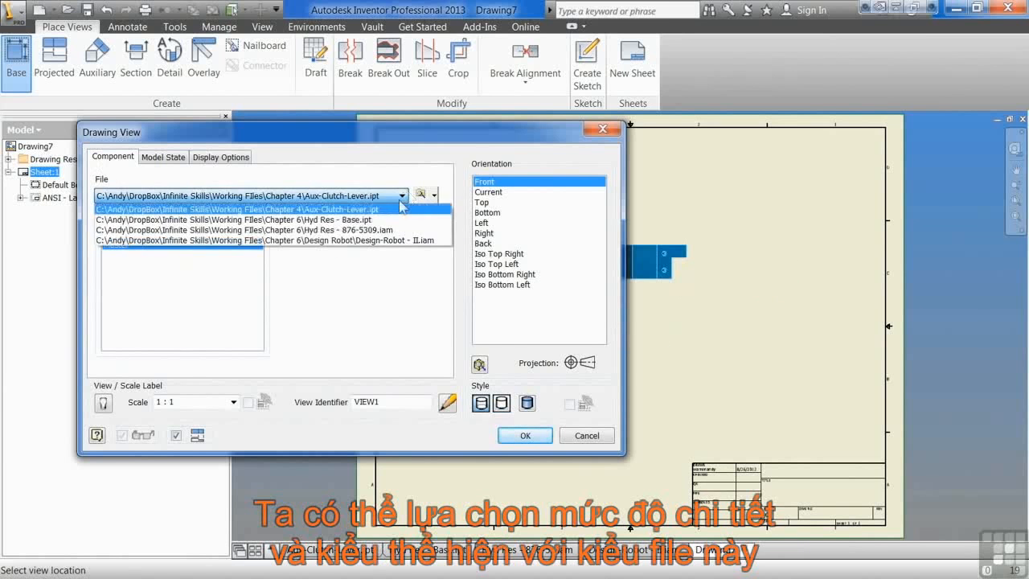
click(374, 230)
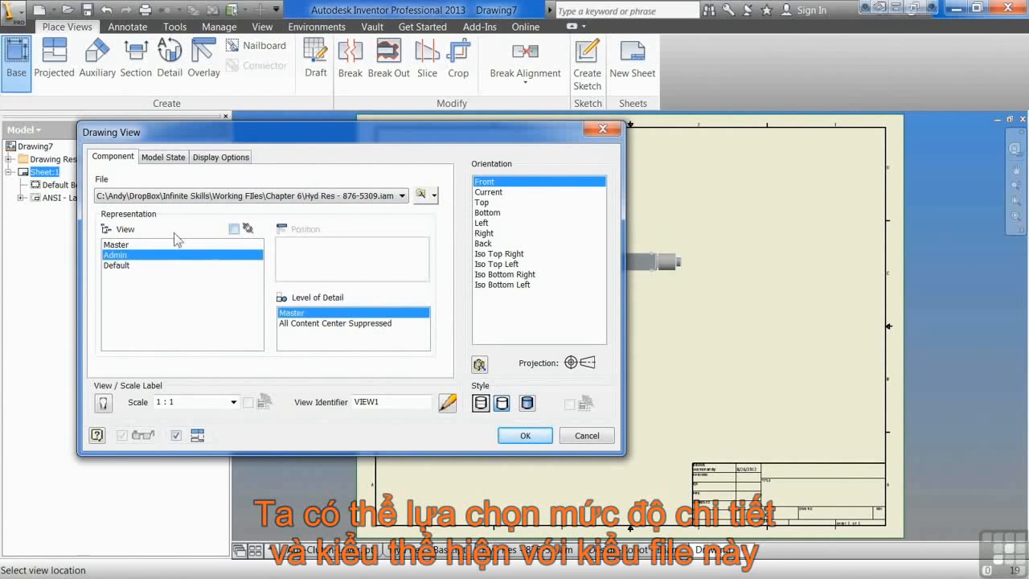
click(401, 195)
click(378, 210)
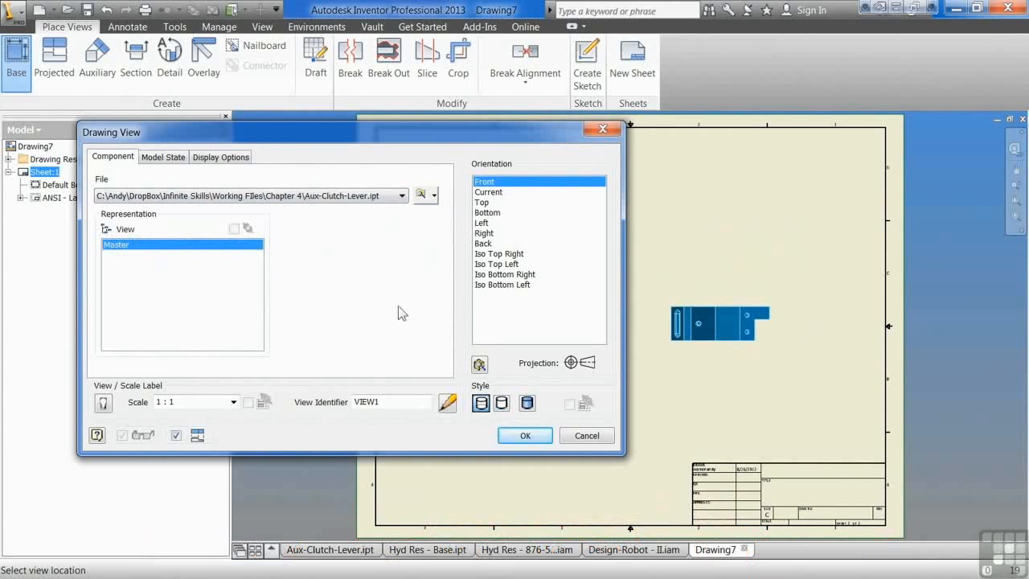
- Preview the base view in the Current, Top, Left and Right orientations and leave it on Bottom
click(489, 195)
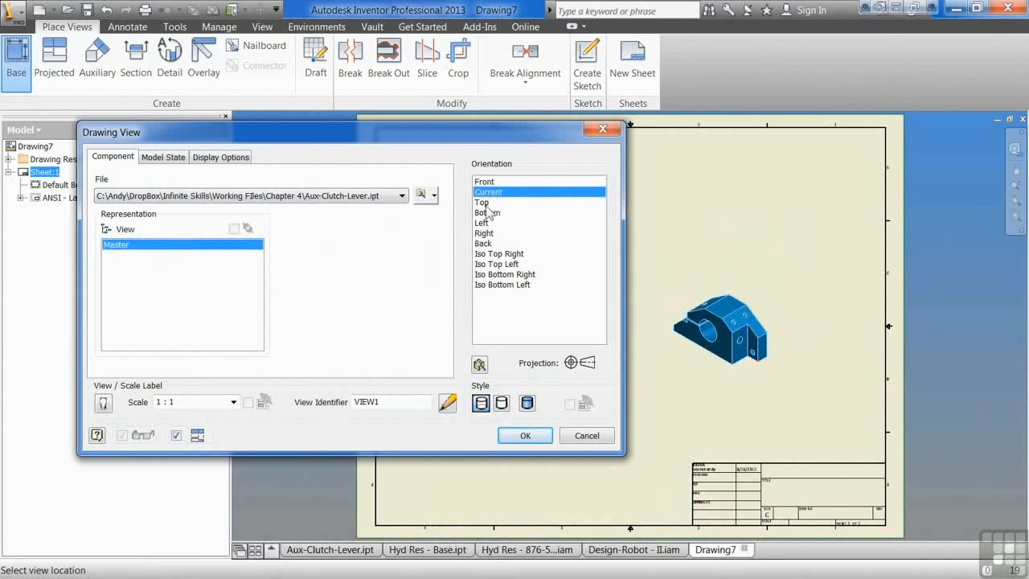
click(483, 213)
click(483, 204)
click(481, 223)
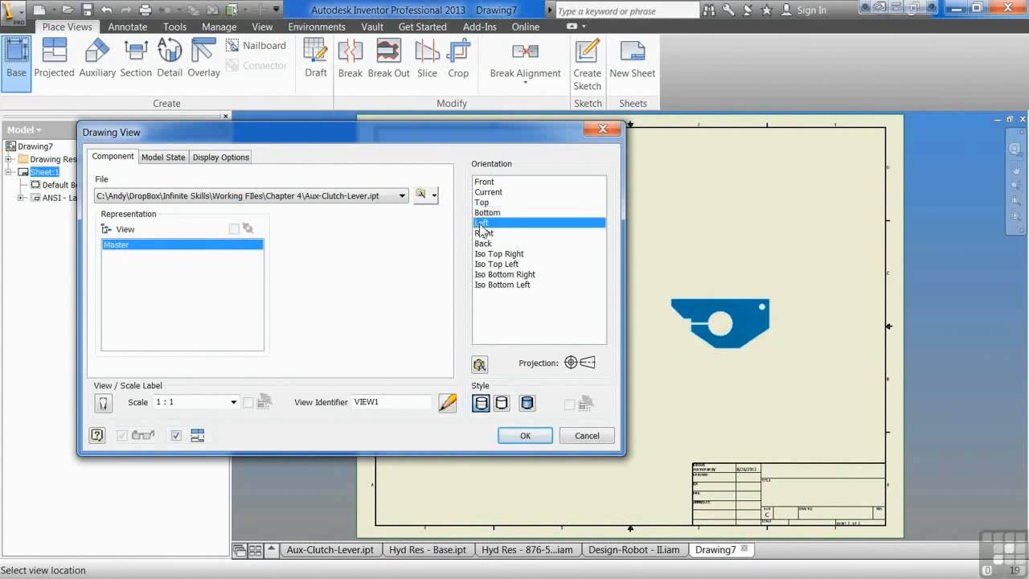
click(482, 233)
click(480, 223)
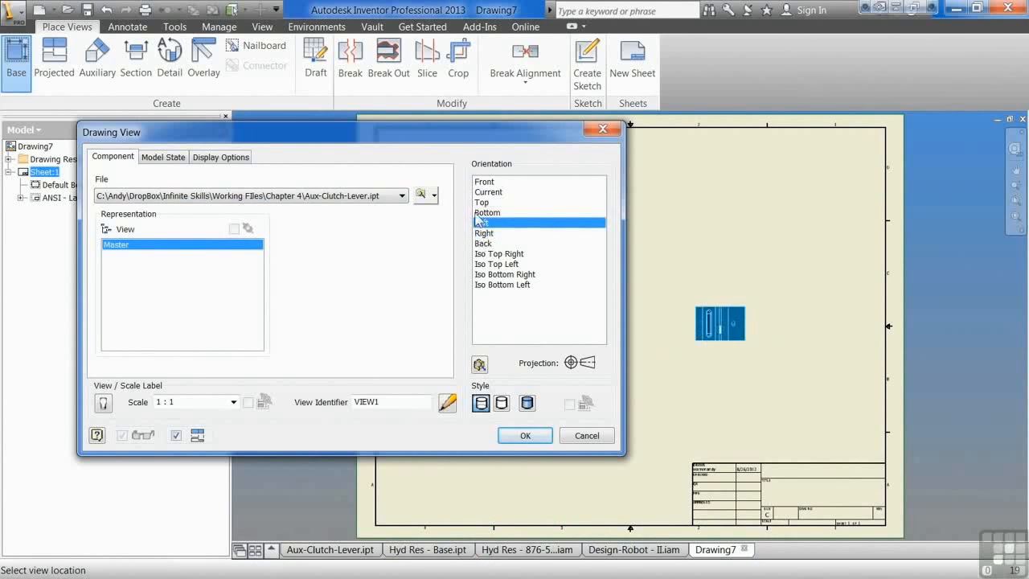
click(483, 212)
click(483, 202)
click(486, 213)
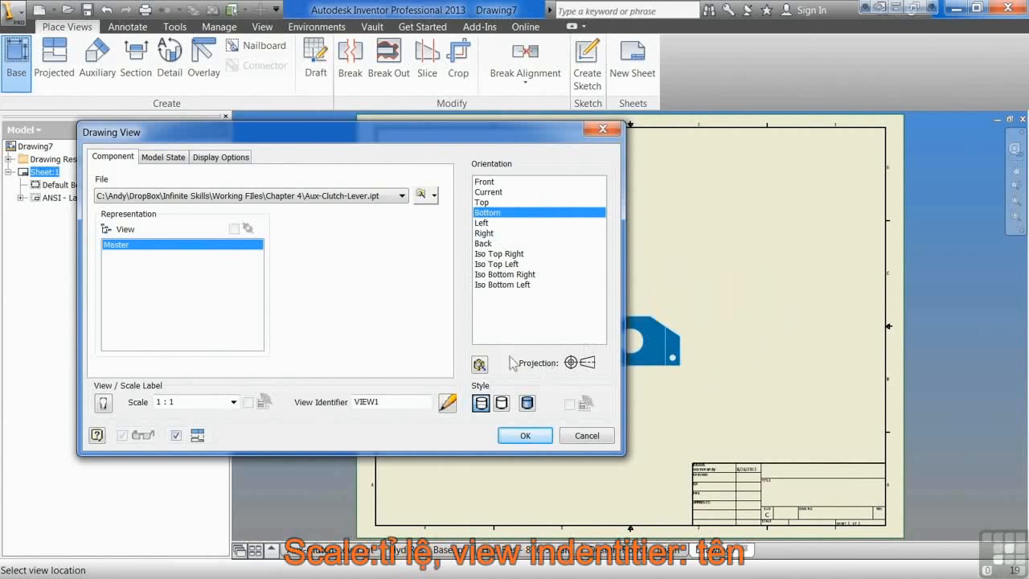
- Turn on the view label and set the view identifier to FRONT VIEW
click(103, 401)
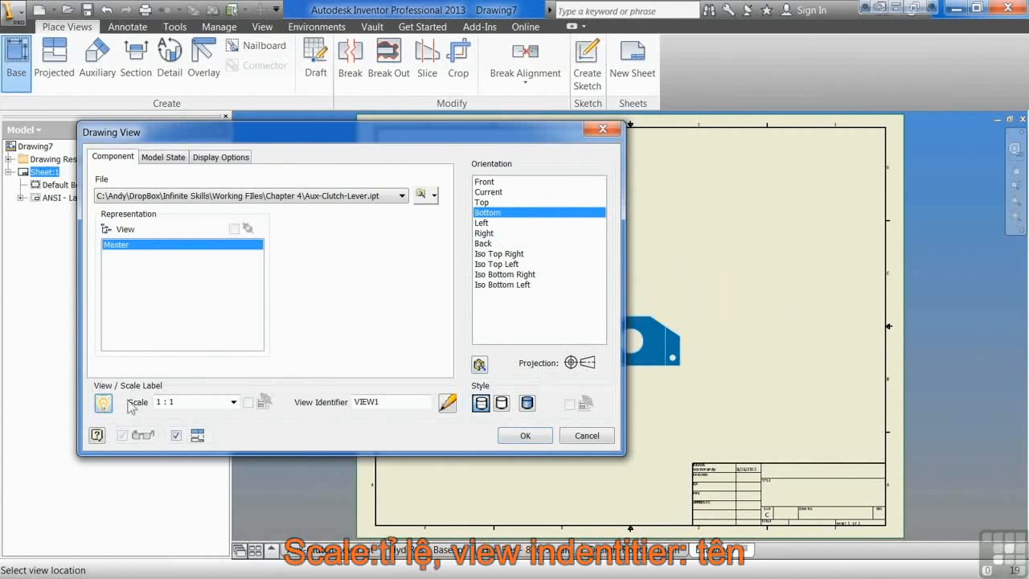
click(233, 402)
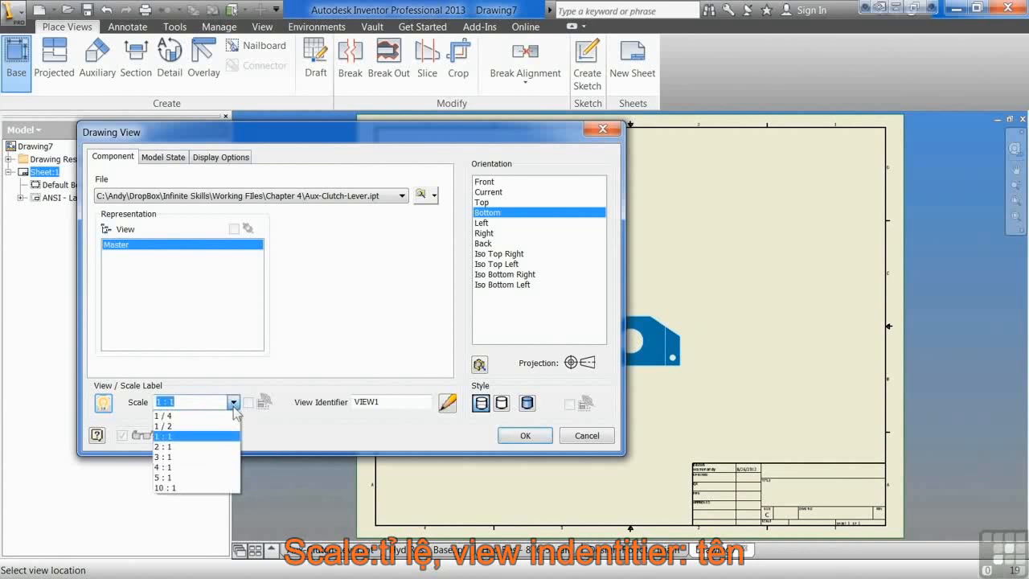
click(392, 405)
drag(392, 404, 300, 408)
key(BackSpace)
text(FRONT)
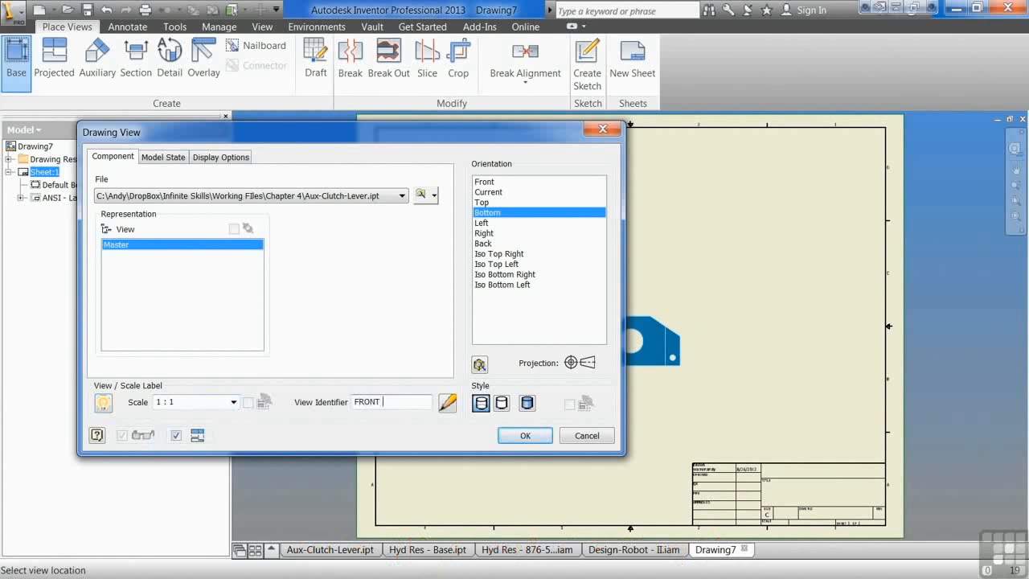
- Check the label's text formatting without editing it and set the view style to Shaded
click(448, 403)
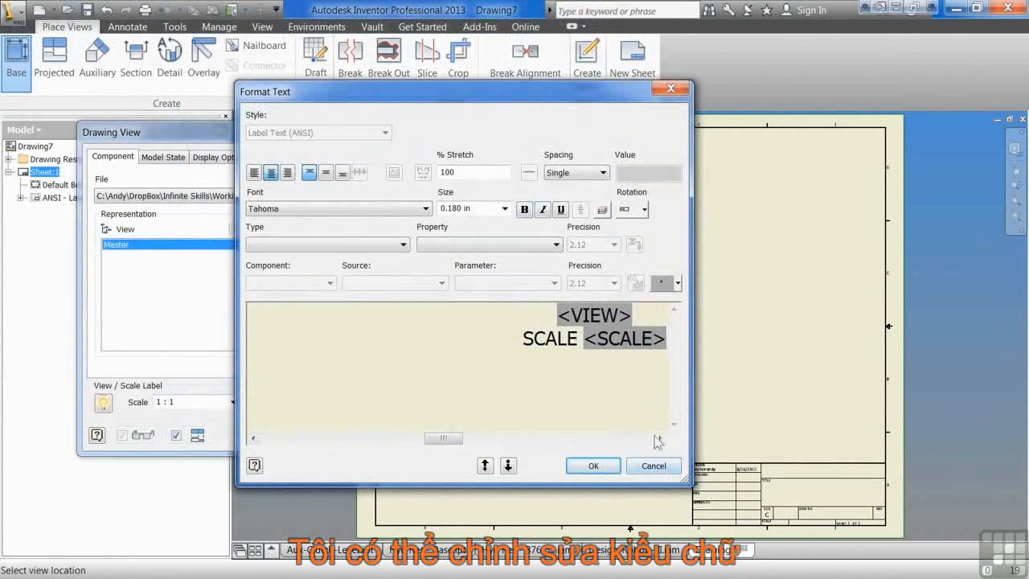
click(654, 466)
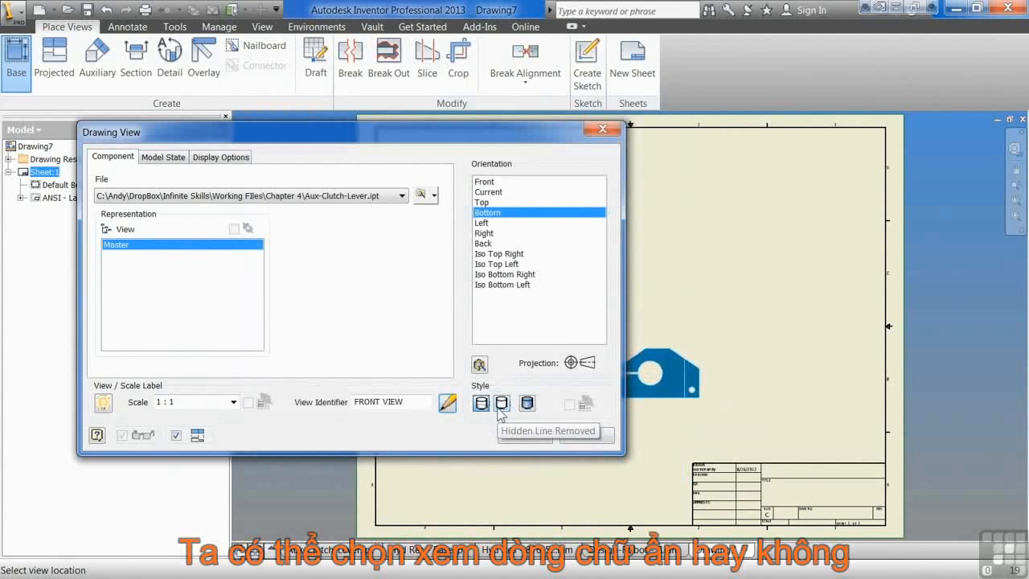
click(527, 404)
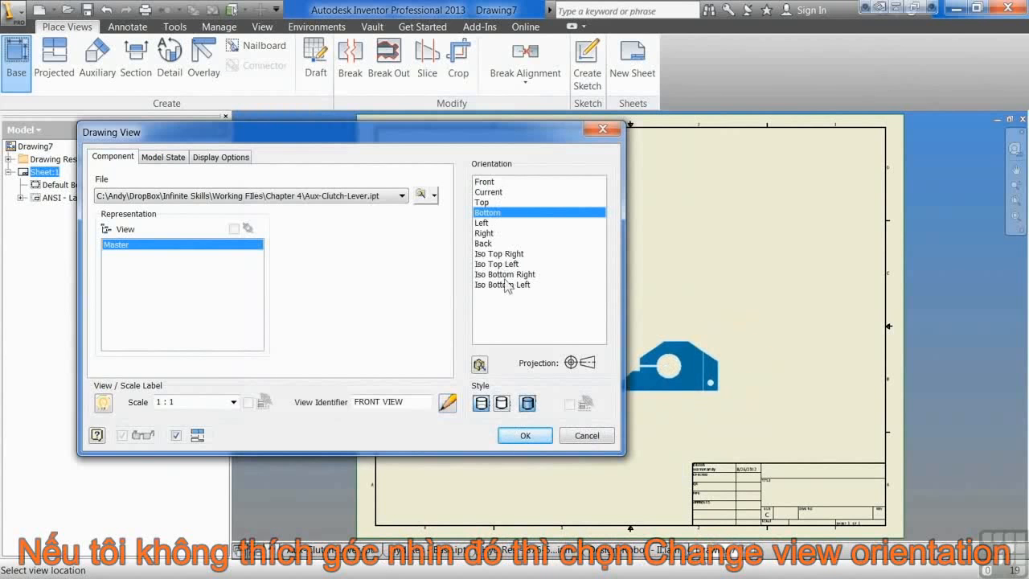
- Open the custom view orientation environment and redefine the part's straight-on view of the slotted side as Top
click(480, 365)
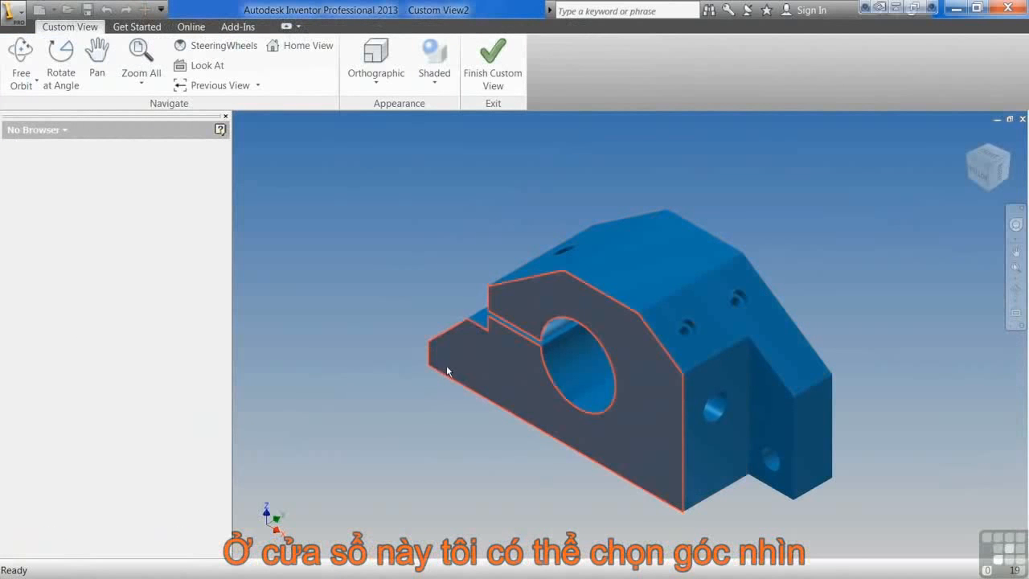
click(985, 170)
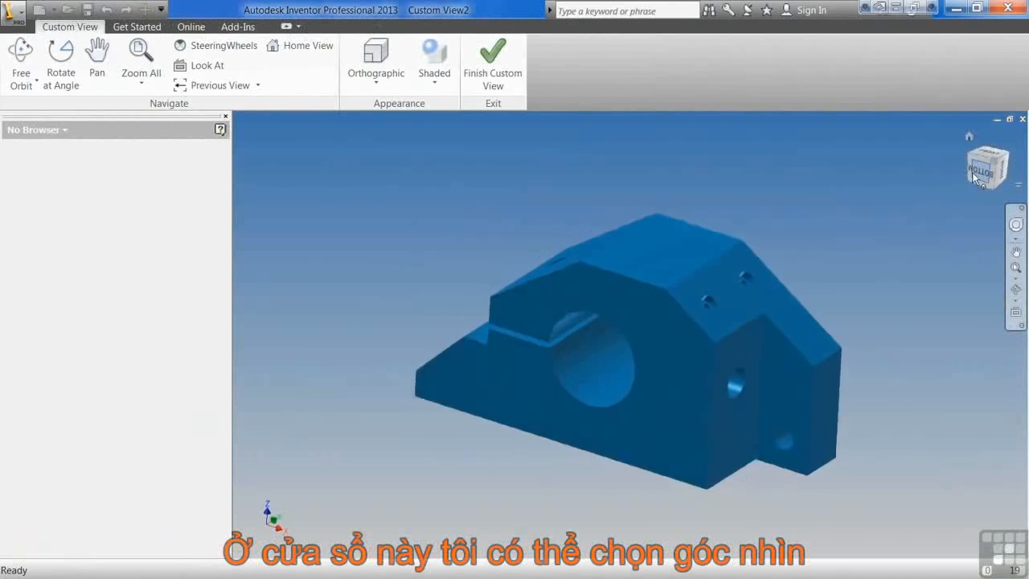
right_click(988, 172)
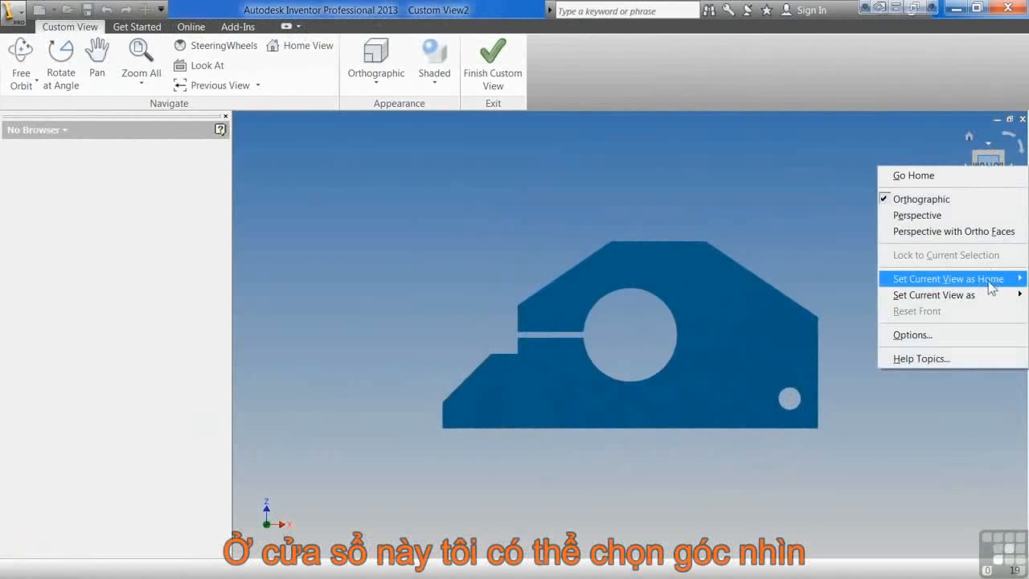
mouse_move(979, 298)
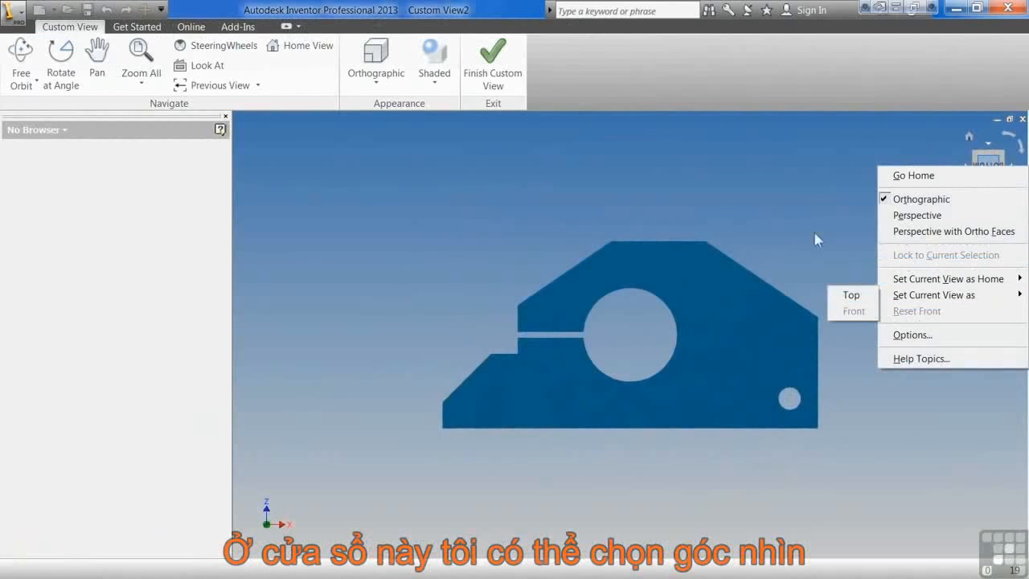
click(986, 145)
click(986, 144)
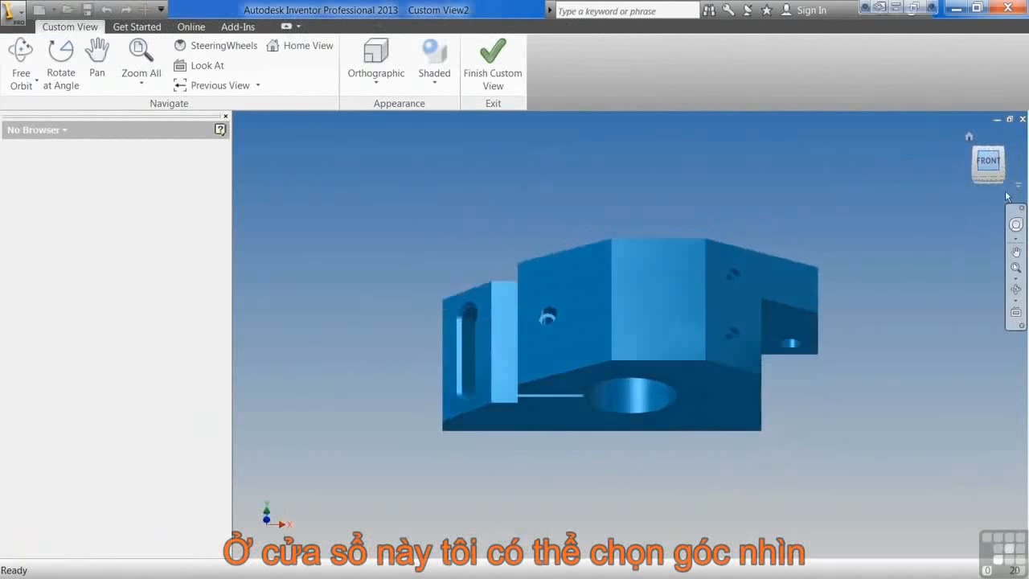
right_click(989, 172)
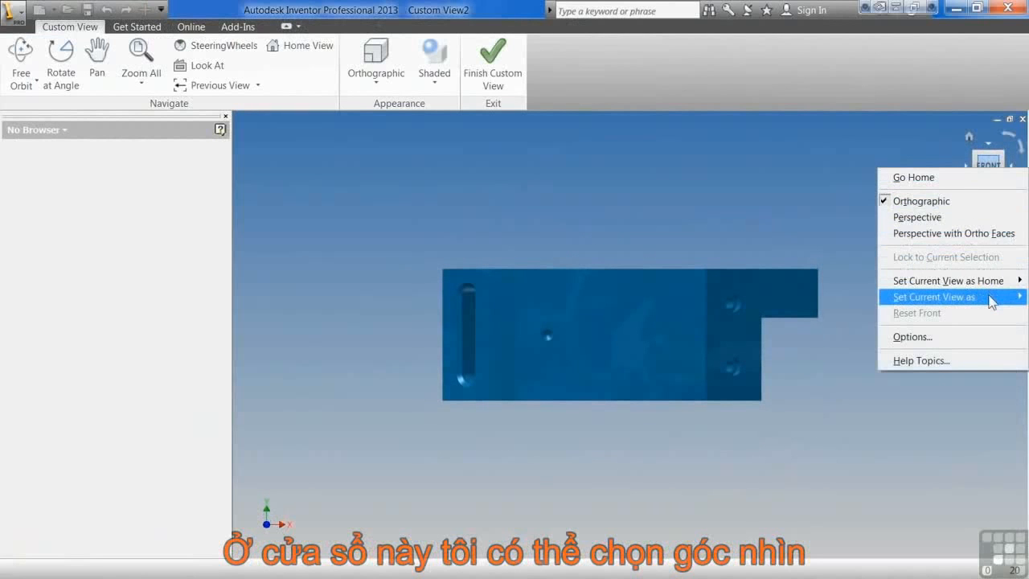
mouse_move(990, 299)
click(851, 296)
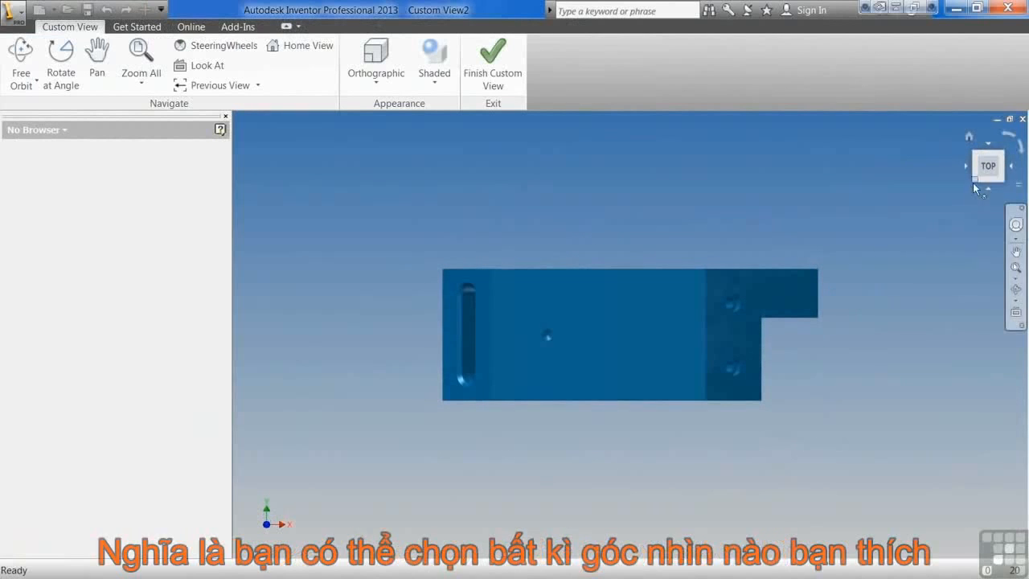
- Turn the part to its Front face, orbit it to an angled view and finish the custom view
click(991, 180)
click(994, 184)
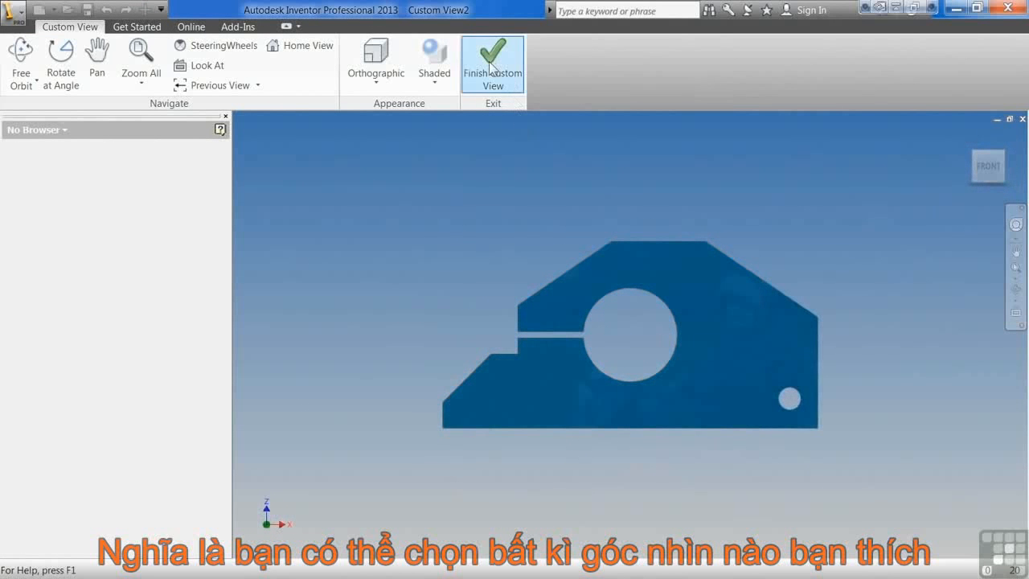
shift+middle_drag(642, 234, 586, 202)
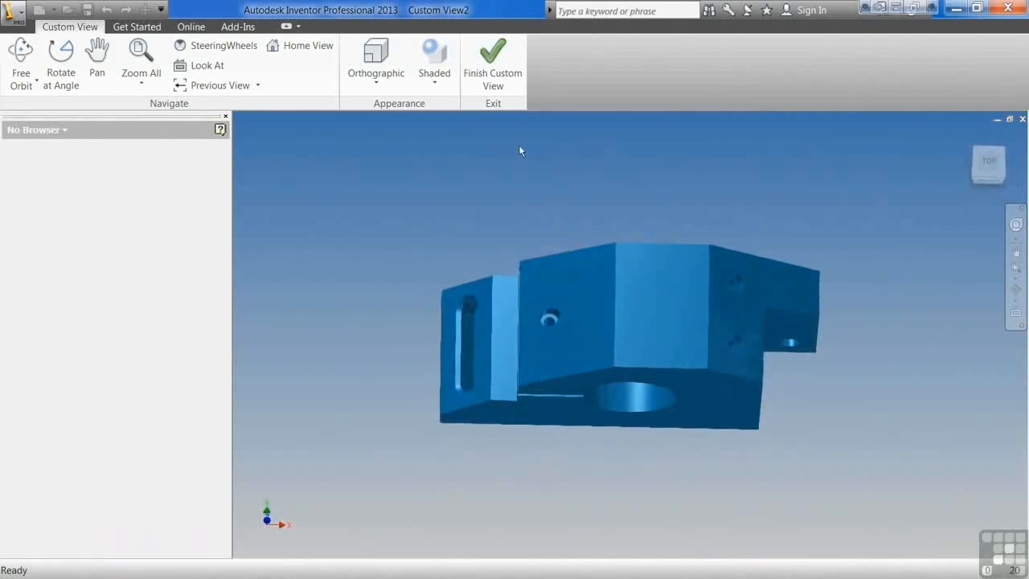
click(492, 60)
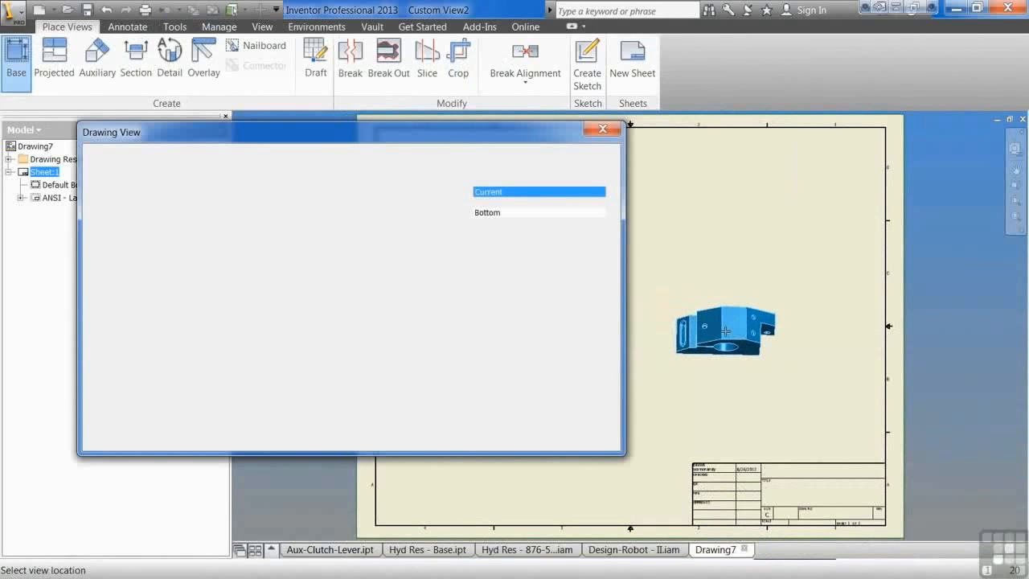
- Compare the redefined Top and Front orientations and set the base view to Front
click(486, 203)
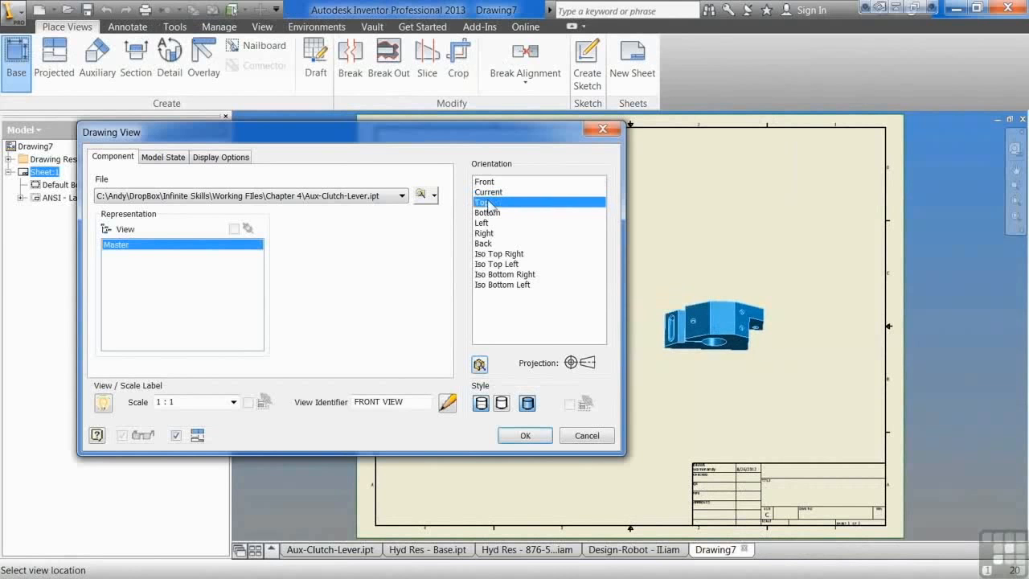
click(490, 182)
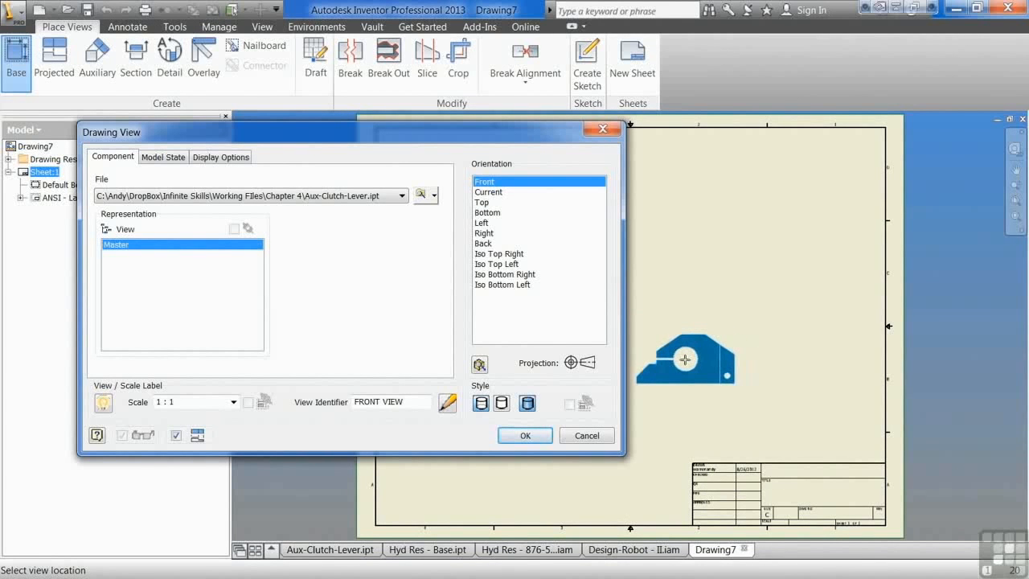
middle_drag(730, 345, 861, 331)
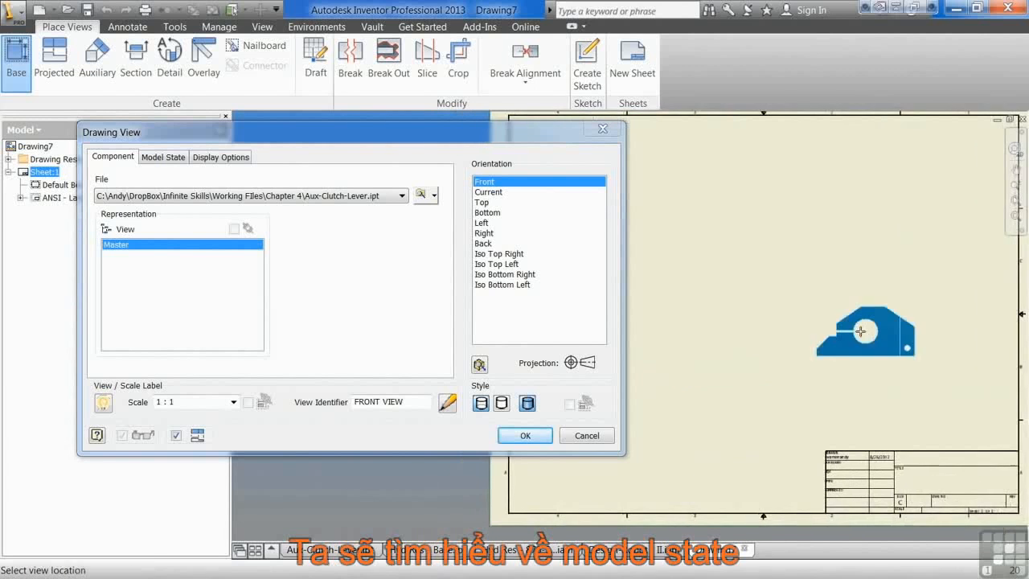
middle_drag(689, 365, 730, 373)
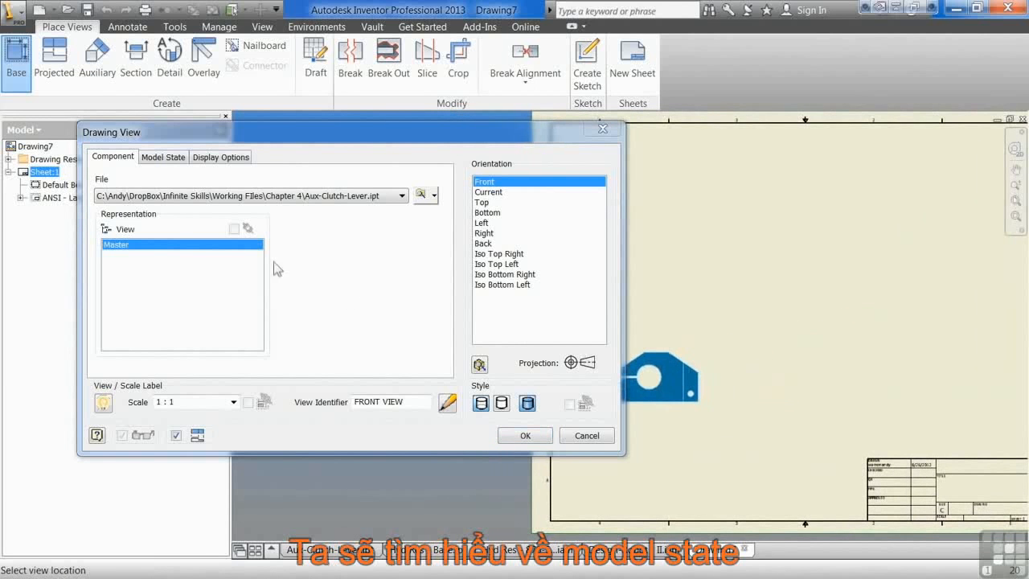
- Enable the Tangent Edges and Foreshortened display options for the base view and set its orientation to Top
click(154, 157)
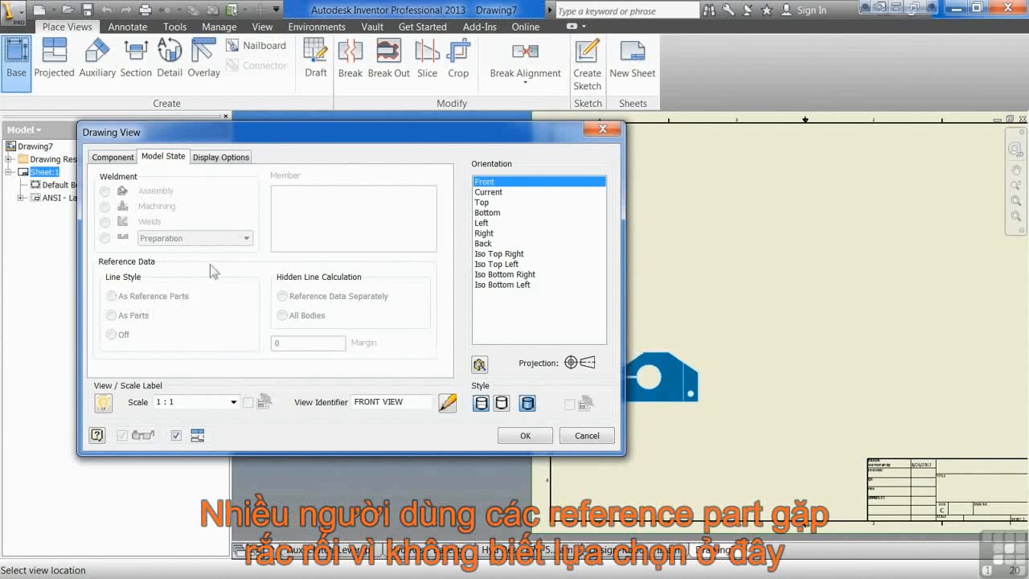
click(227, 158)
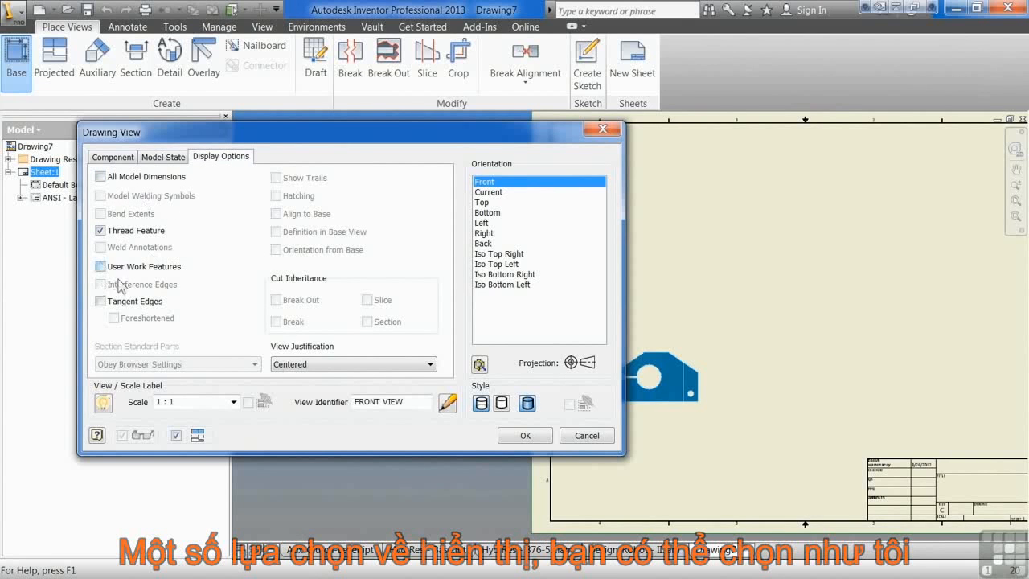
click(100, 301)
click(114, 317)
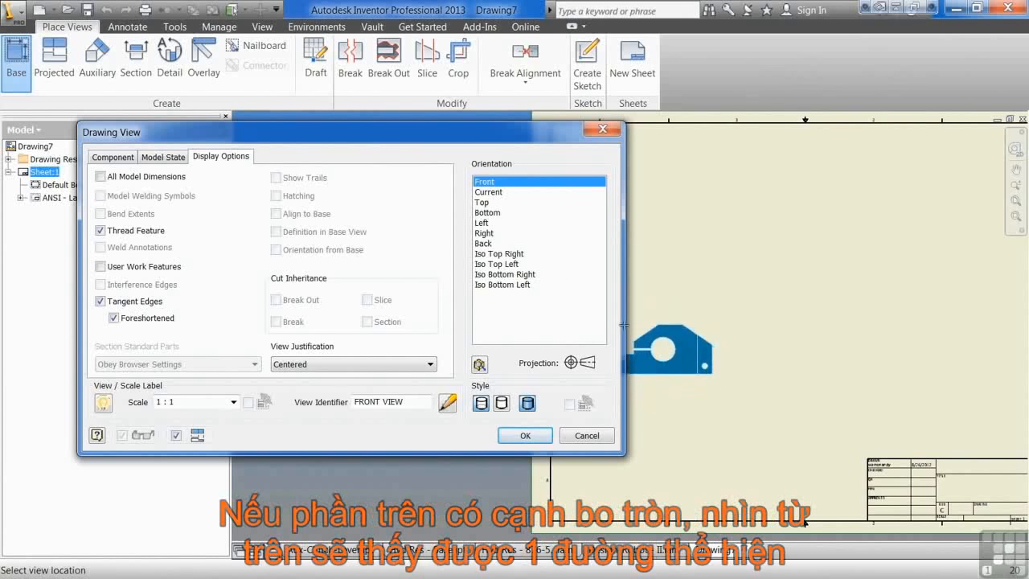
click(484, 203)
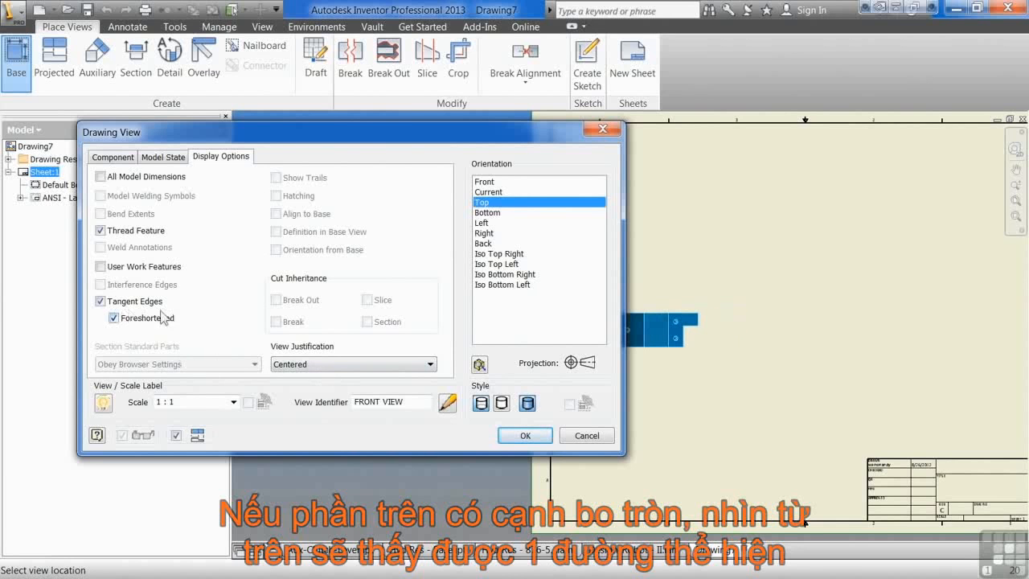
- Change the base view's source file to Hyd Res - Base.ipt and set its orientation to Bottom
click(486, 183)
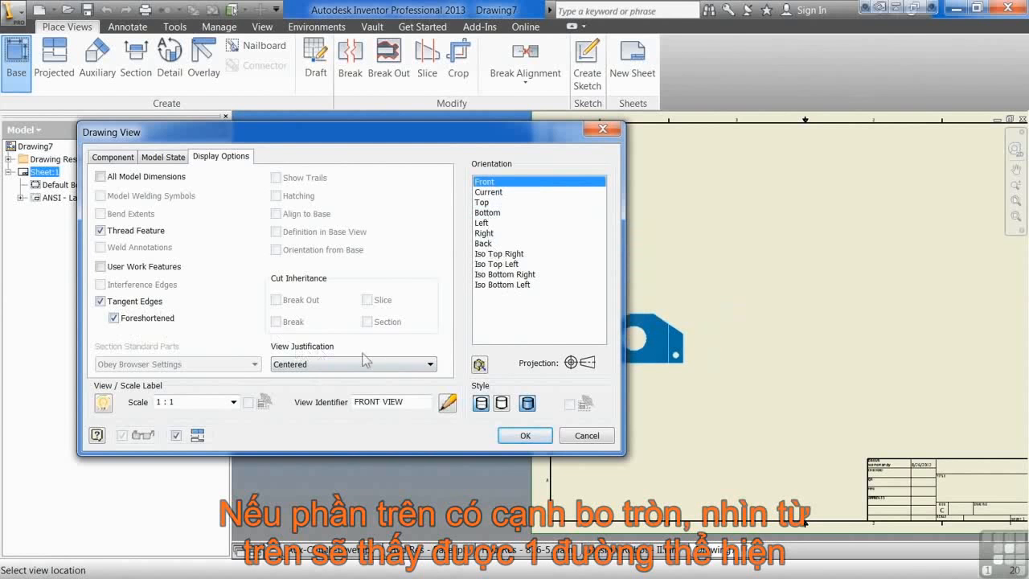
click(113, 156)
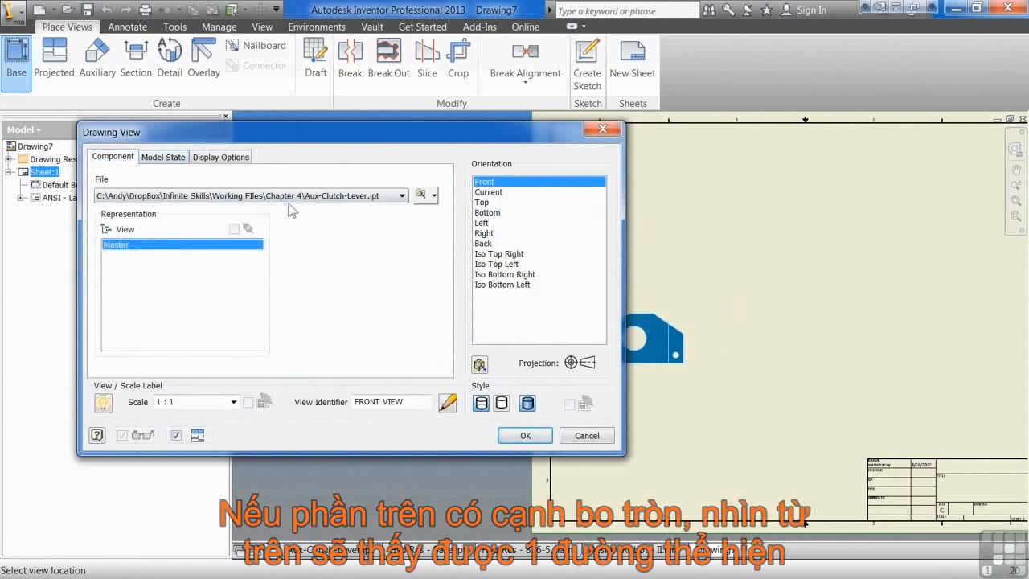
click(401, 195)
click(353, 219)
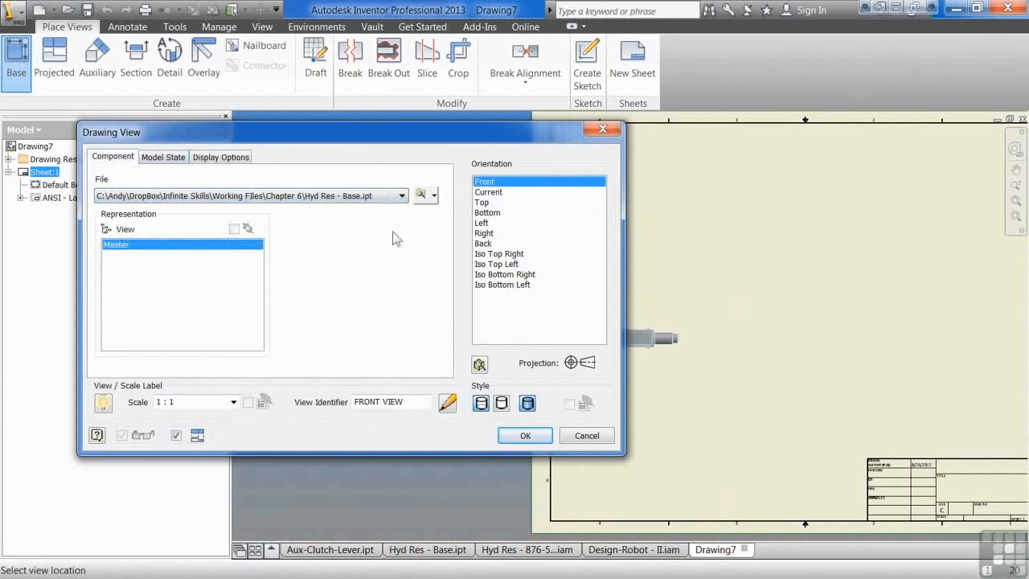
click(485, 213)
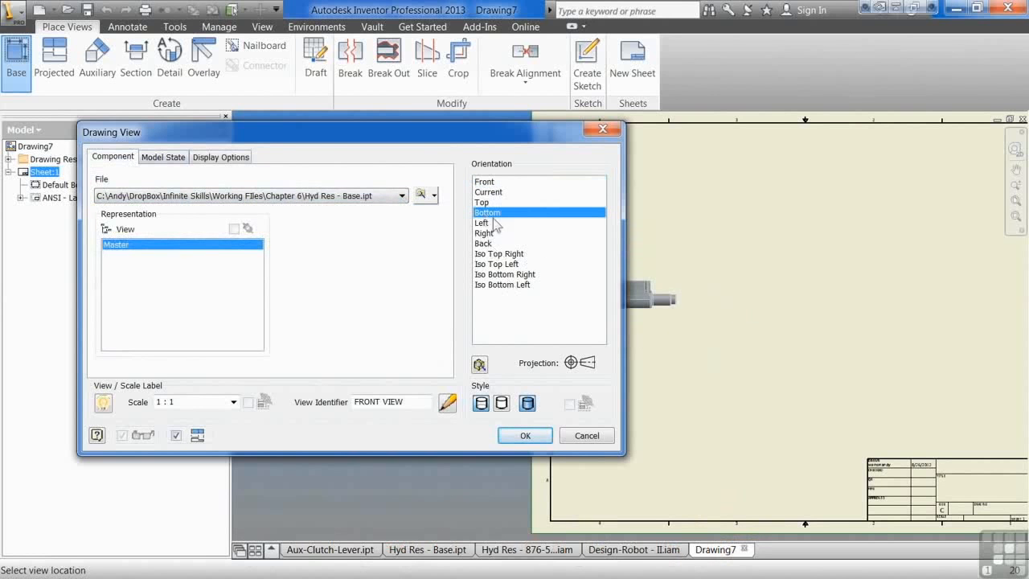
- Turn off Tangent Edges for the base view and set its scale to 4 : 1
click(221, 157)
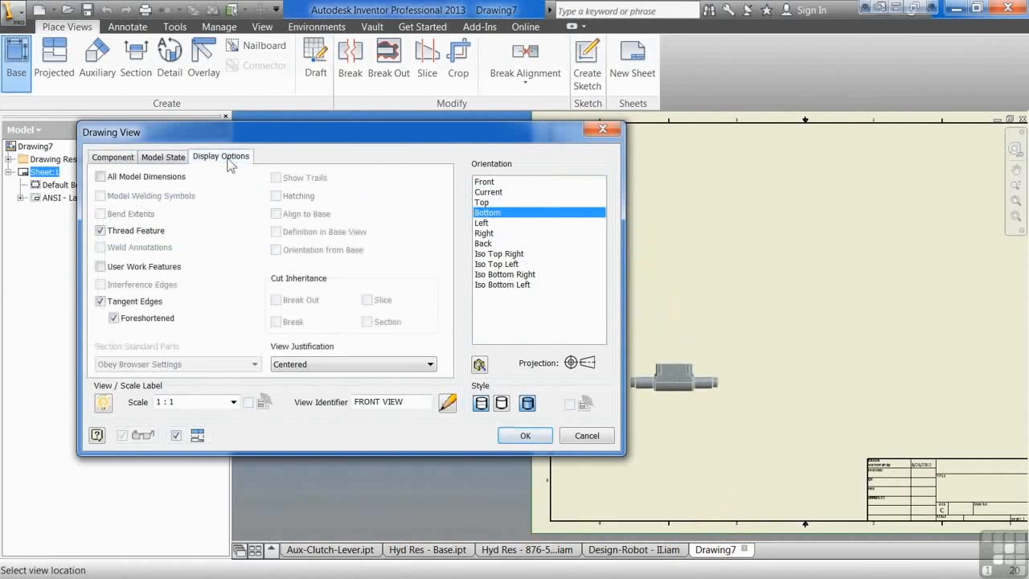
click(100, 301)
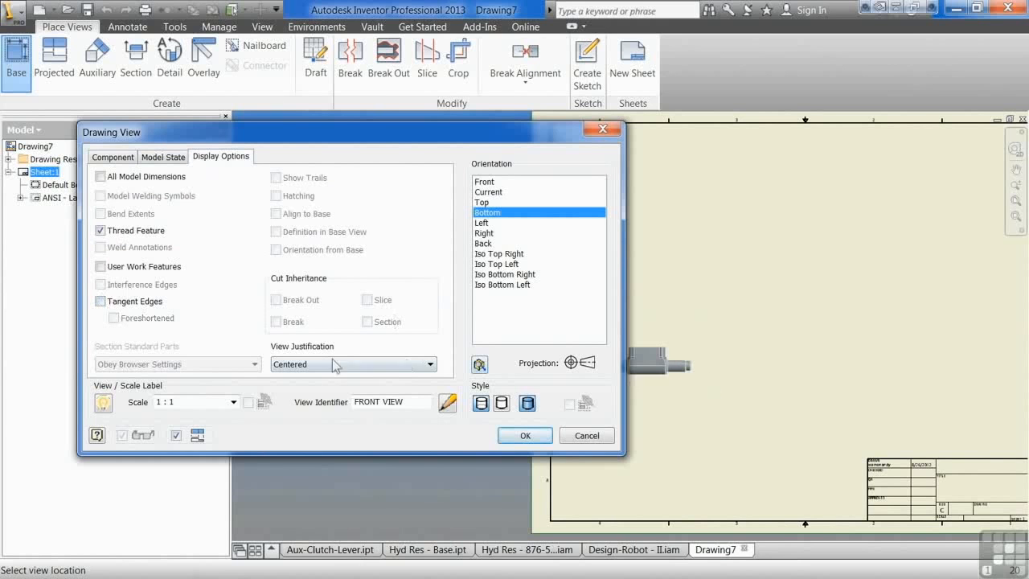
click(233, 401)
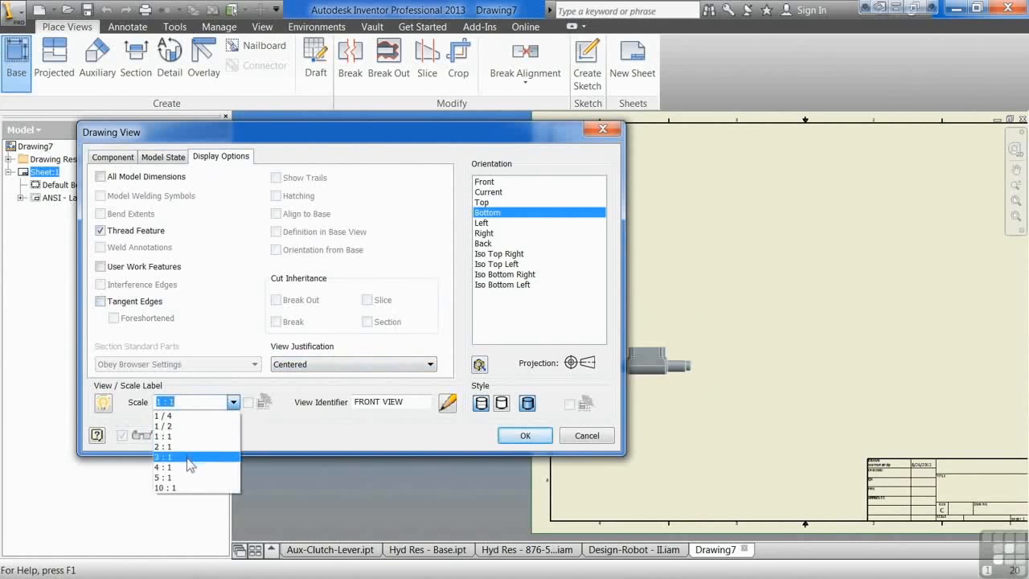
click(183, 468)
- Place the base view in the middle of the sheet and finish without adding any projected views
click(778, 325)
right_click(793, 289)
click(852, 287)
- Edit the placed base view to use the Hidden Line Removed style while keeping it shaded
middle_drag(823, 372, 806, 376)
scroll(804, 375, up, 3)
double_click(490, 415)
click(500, 403)
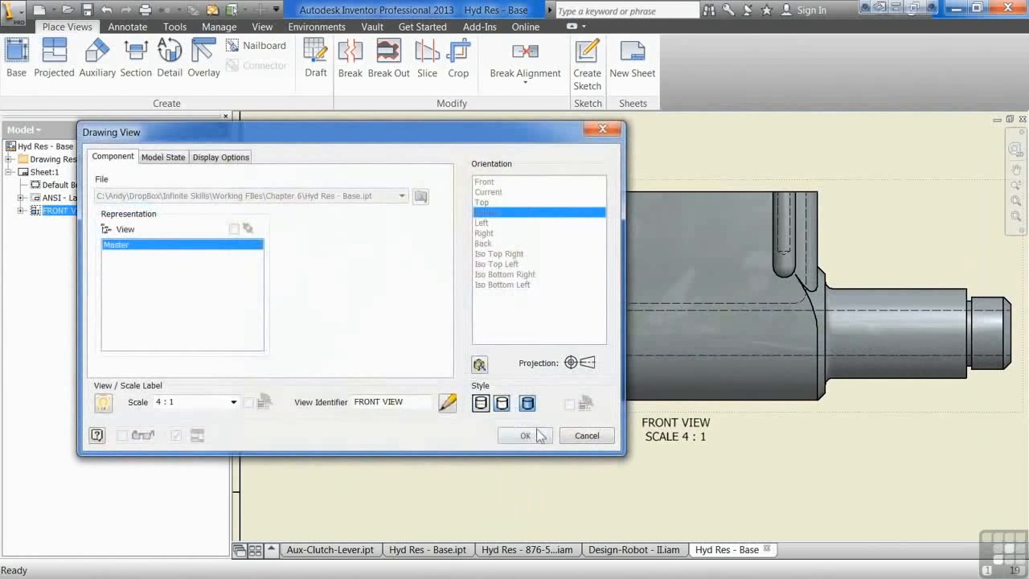
click(524, 435)
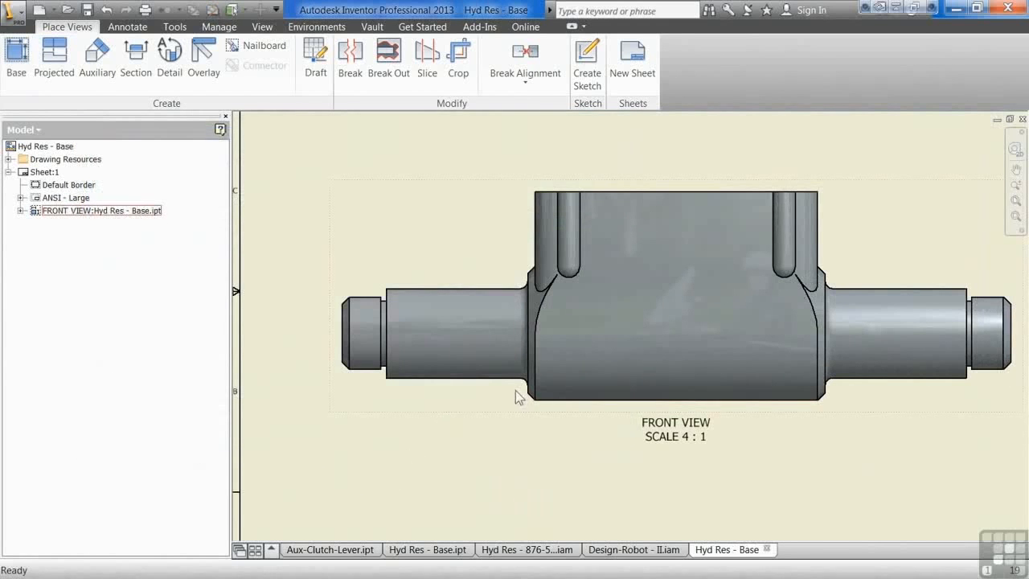
- Enable the Tangent Edges display option for the placed base view
double_click(482, 381)
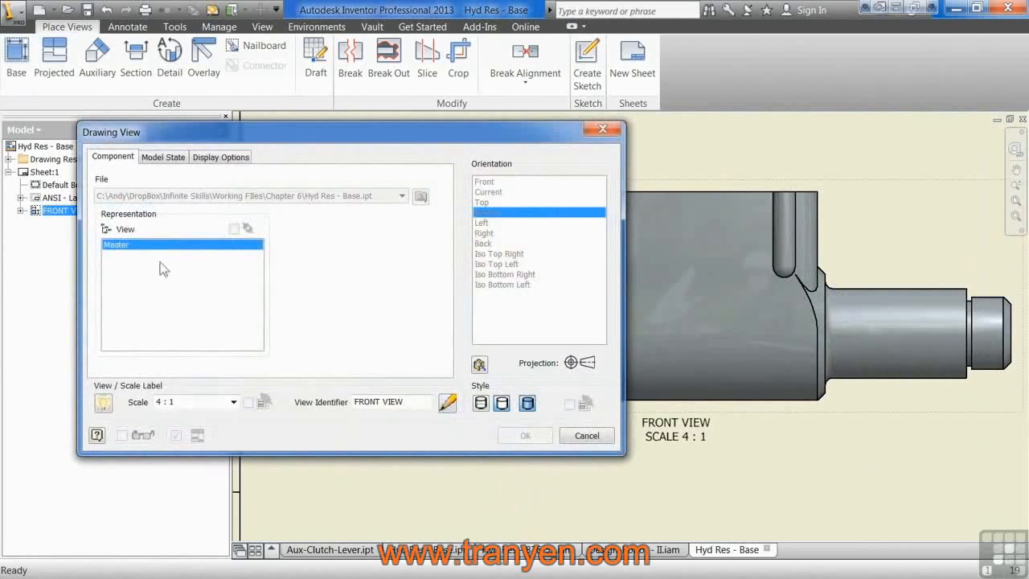
click(219, 157)
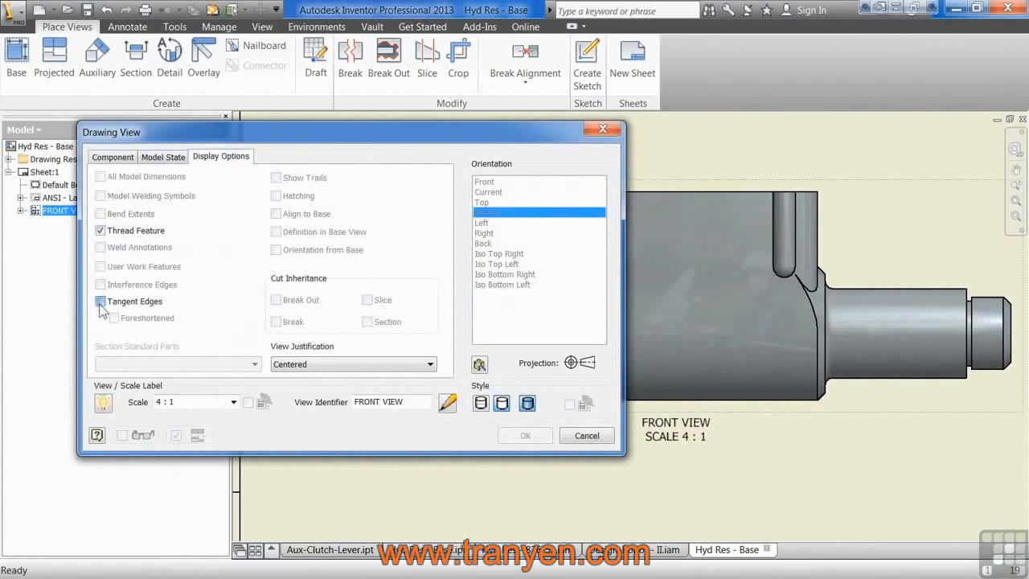
click(100, 301)
click(525, 435)
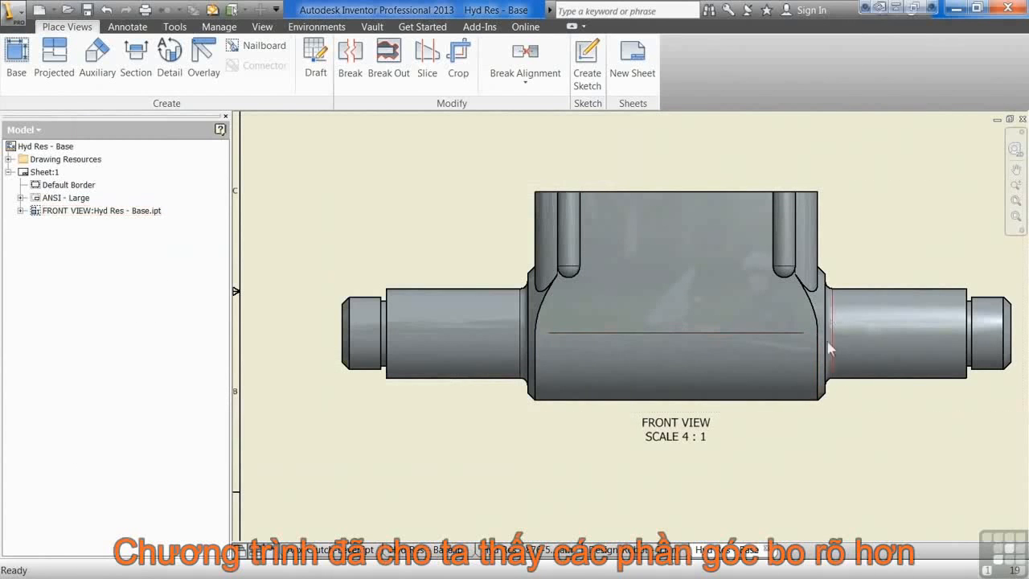
- Turn off shading for the base view and inspect its edges at different magnifications
scroll(504, 400, down, 3)
double_click(488, 402)
click(527, 402)
click(531, 436)
scroll(526, 426, up, 3)
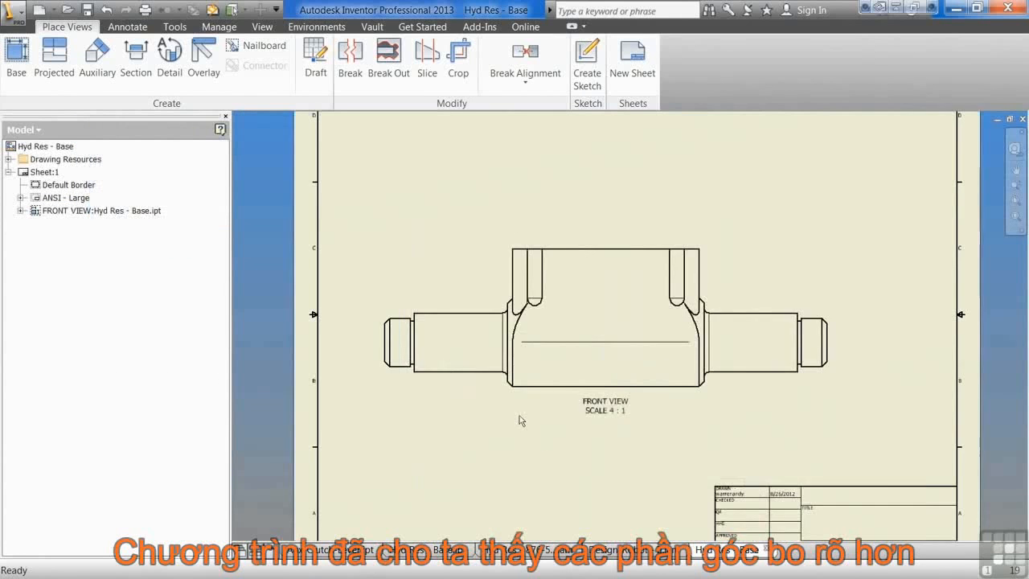
scroll(520, 419, up, 2)
scroll(487, 400, down, 2)
scroll(629, 410, up, 1)
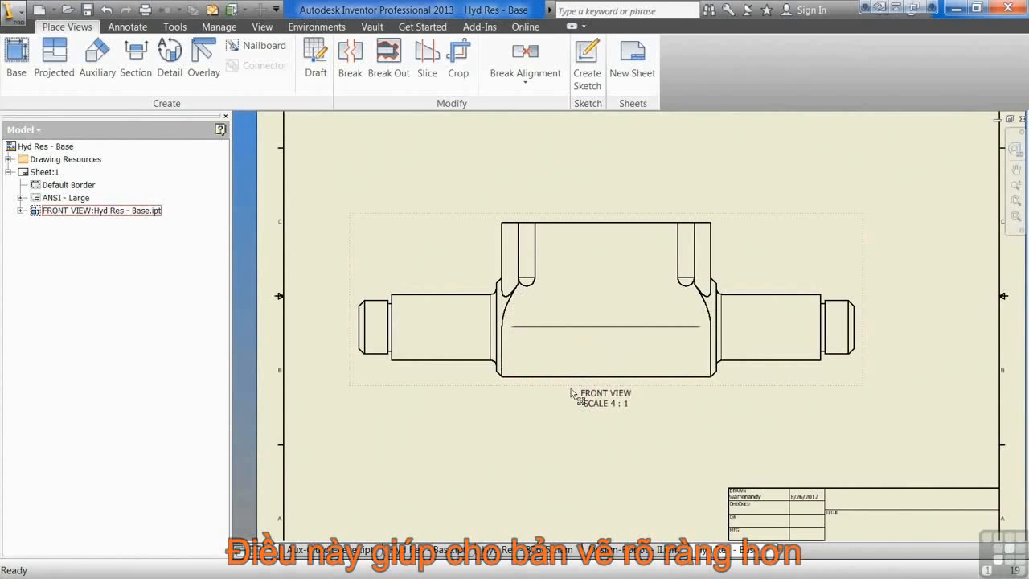
scroll(567, 384, down, 2)
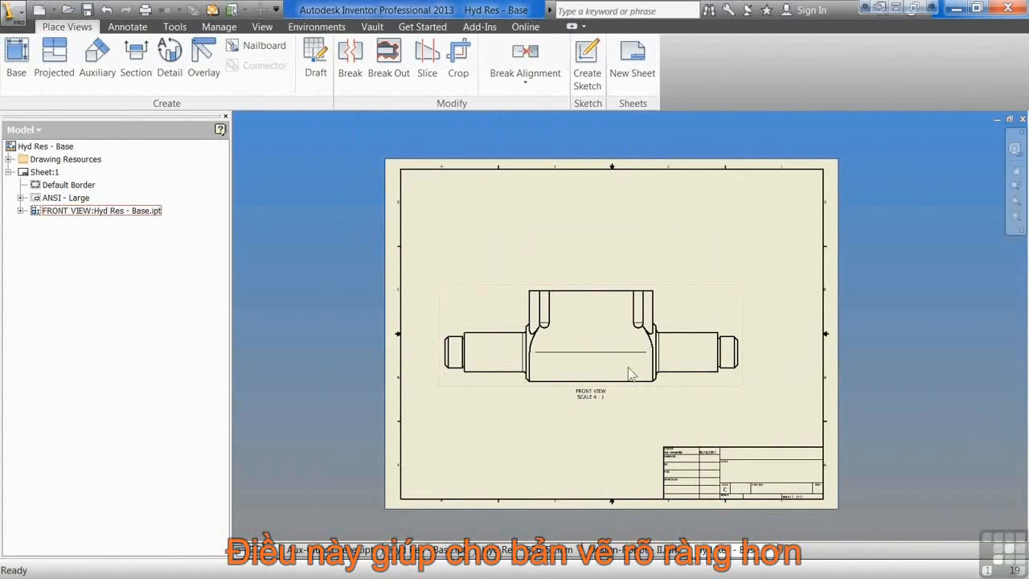
- Check the base view's display options and turn its Shaded style on
double_click(503, 381)
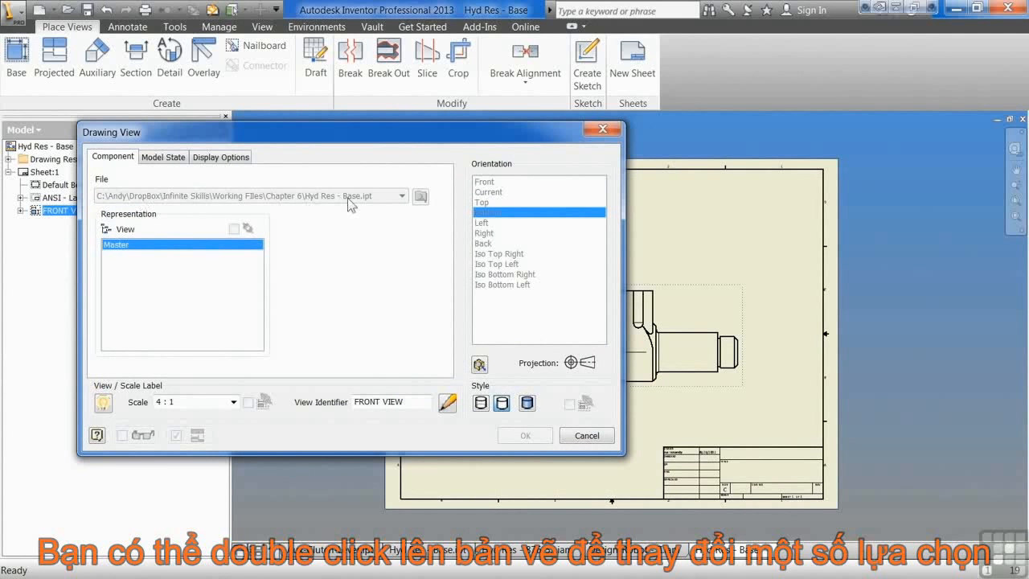
click(175, 159)
click(217, 158)
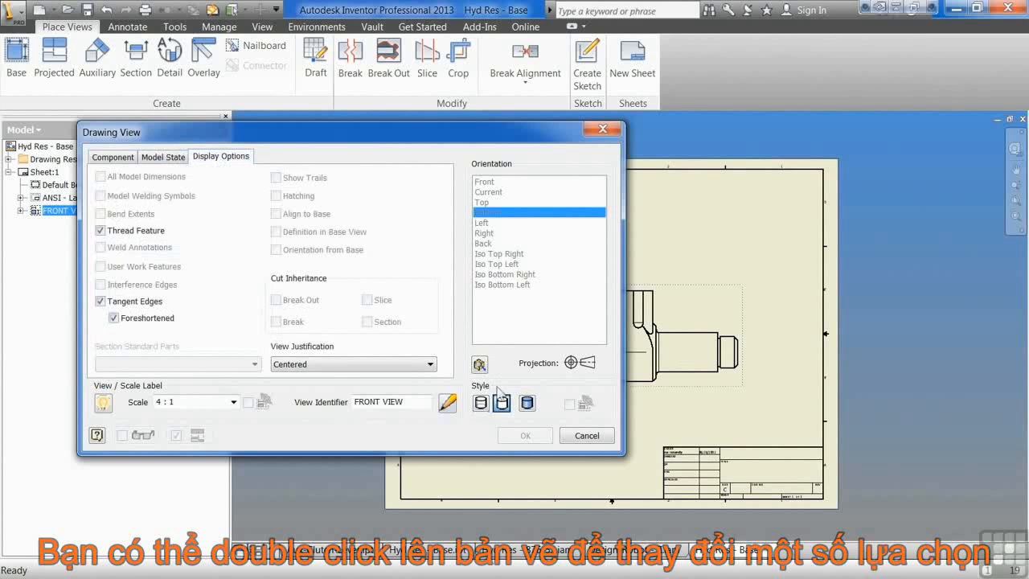
click(527, 402)
click(522, 438)
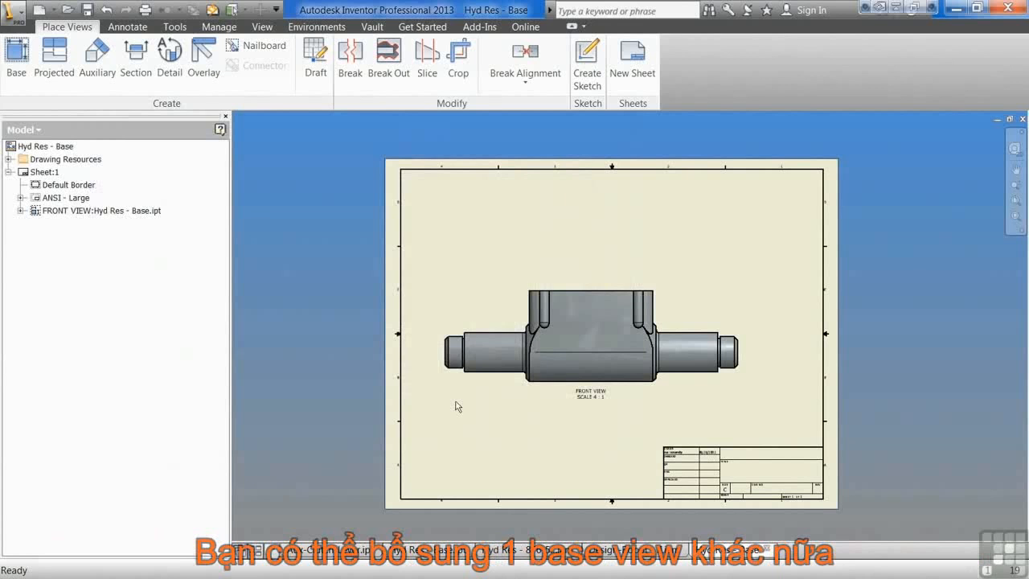
click(54, 60)
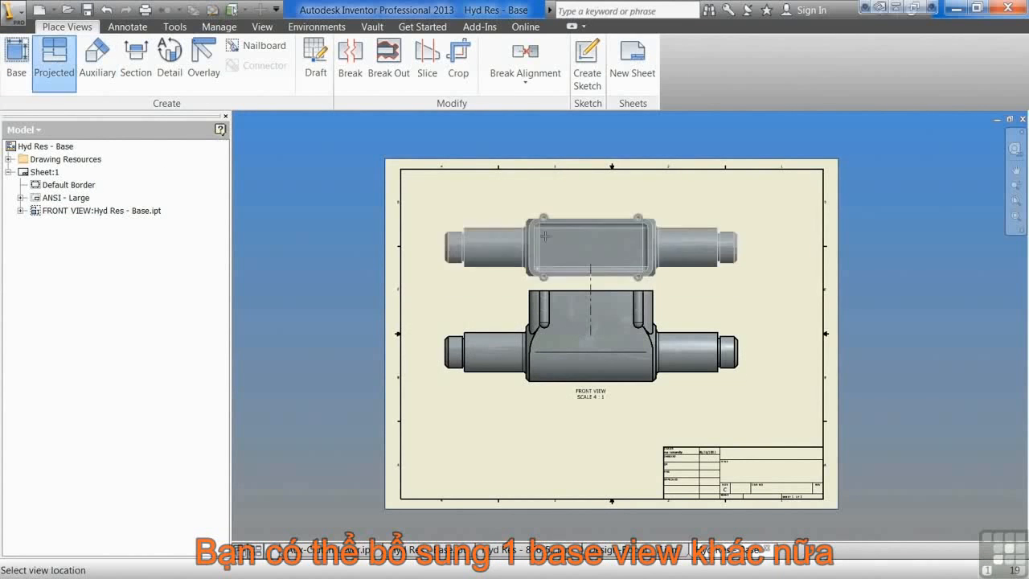
click(591, 225)
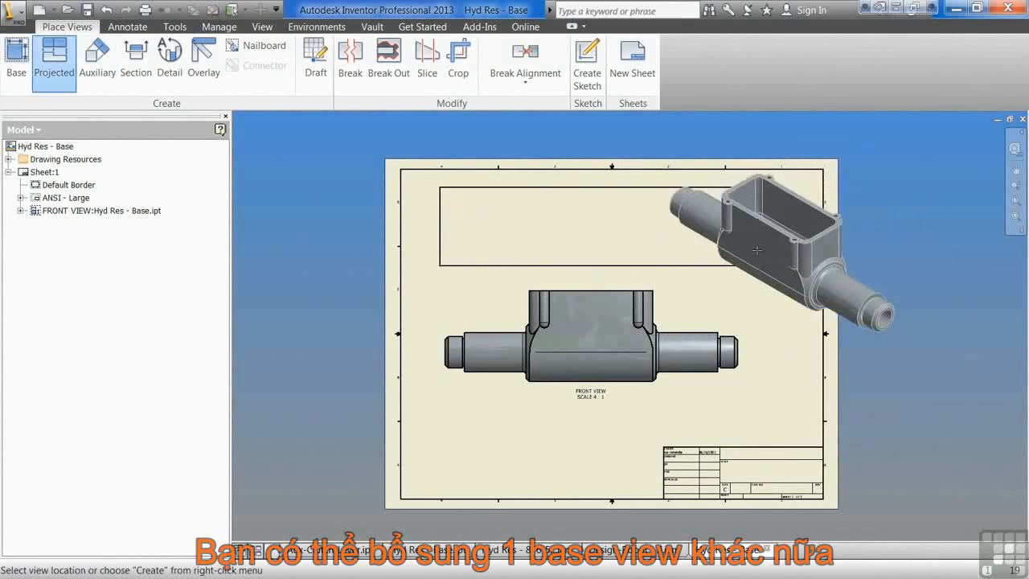
key(Escape)
- Start a second base view using Hyd Res - 876-5309.iam from the Chapter 6 folder as its source
click(16, 64)
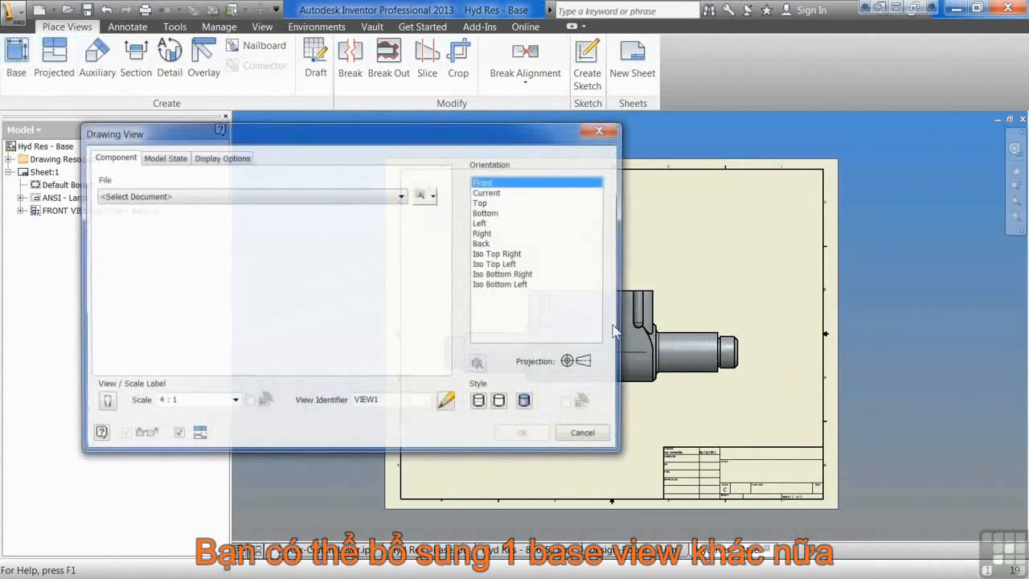
click(419, 195)
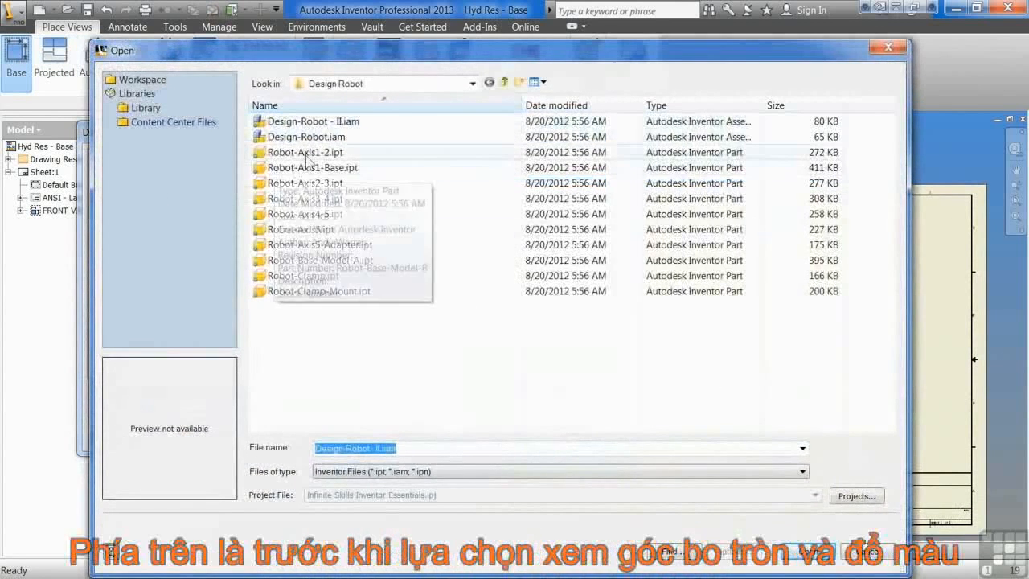
click(504, 83)
click(321, 214)
click(332, 198)
click(800, 552)
- Compare several orientations of the assembly and set the new base view to Bottom
click(492, 284)
click(482, 243)
click(483, 232)
click(482, 223)
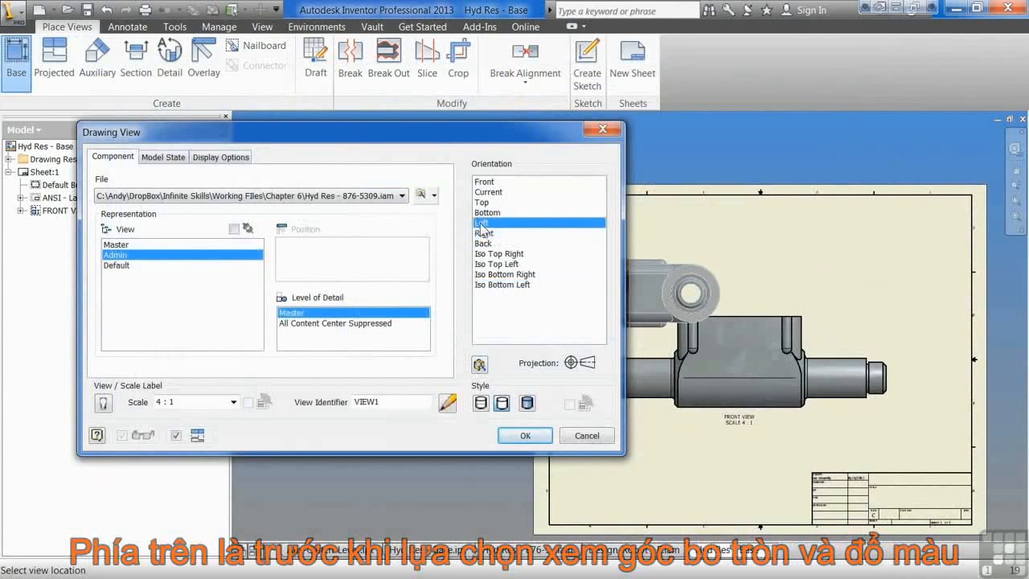
click(481, 213)
- Place the assembly's base view above the part view and move it down so it fits inside the sheet border
middle_drag(778, 386, 840, 428)
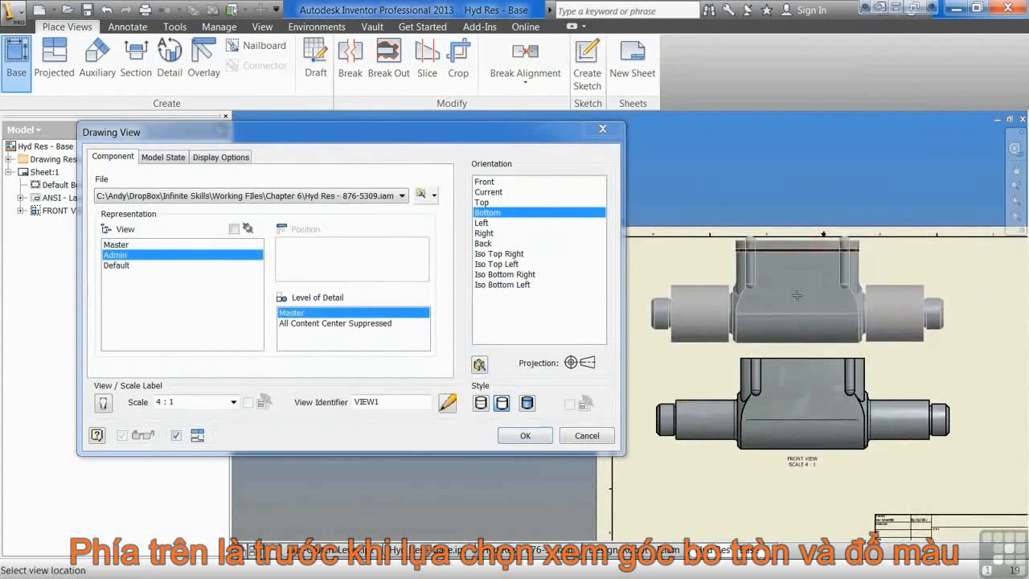
click(796, 296)
right_click(812, 397)
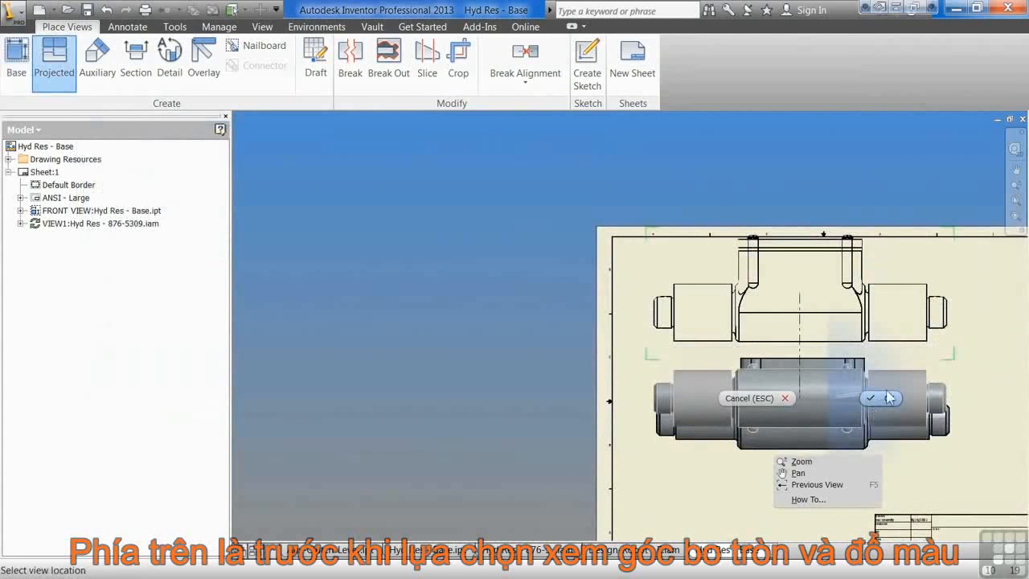
click(888, 397)
middle_drag(885, 468, 673, 449)
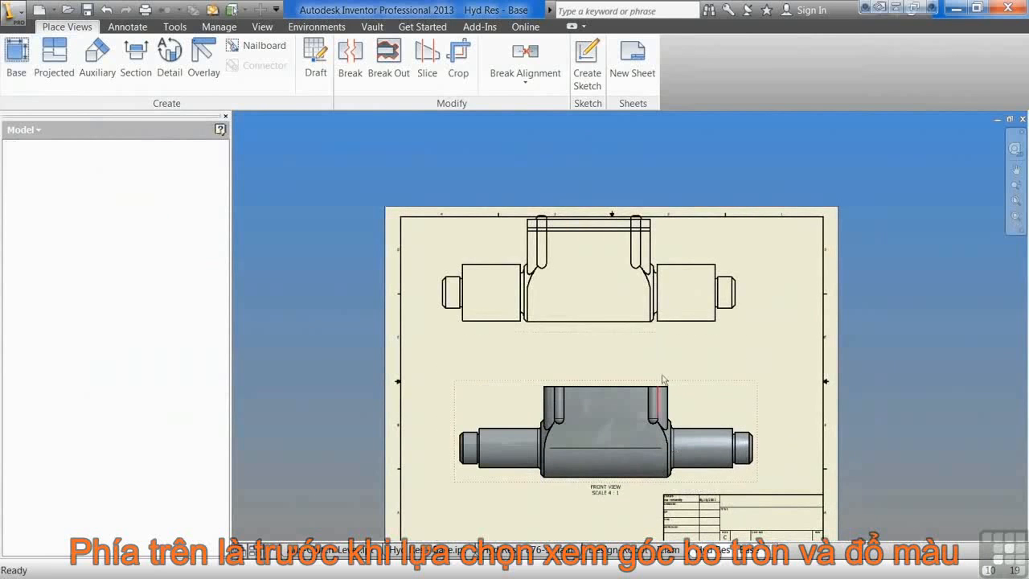
drag(736, 326, 757, 372)
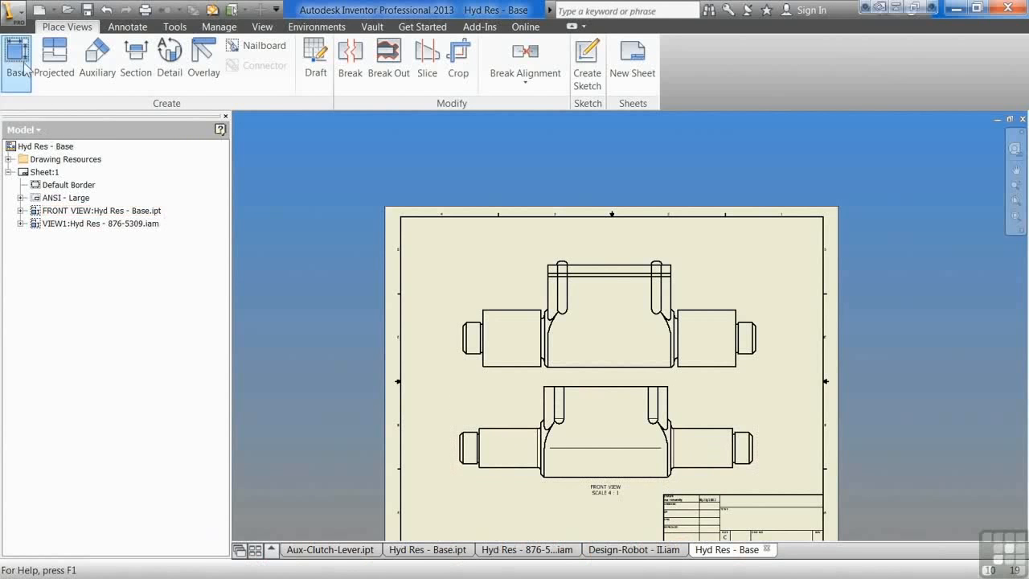
- Delete both the part view and the assembly view from the sheet
middle_drag(500, 395, 462, 317)
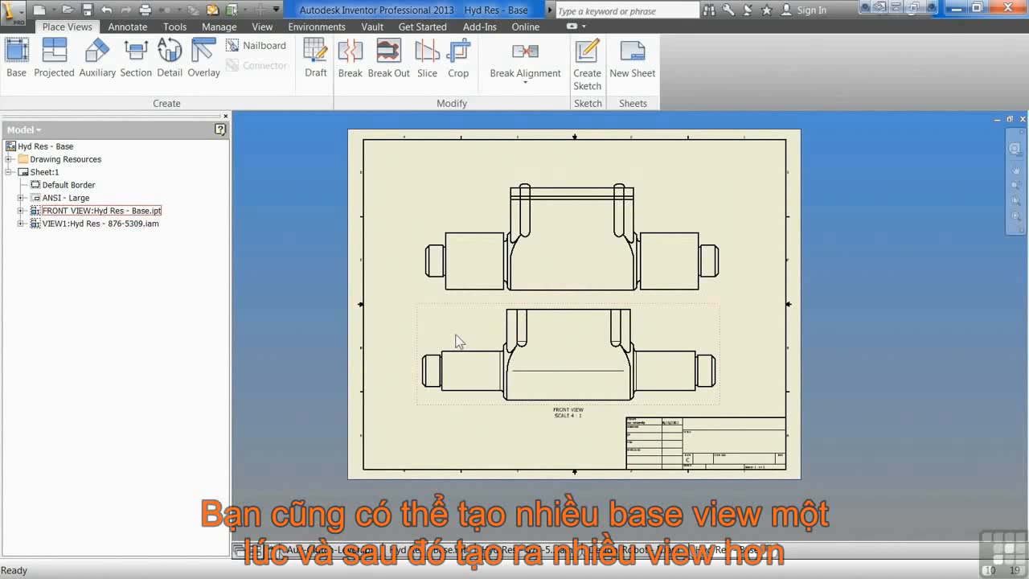
click(715, 323)
key(Delete)
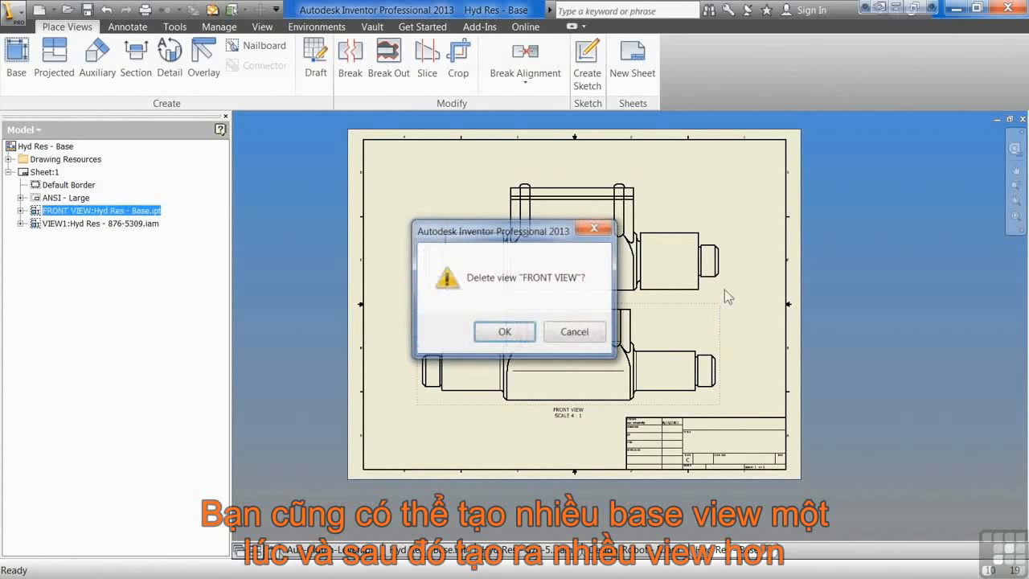
click(503, 332)
click(714, 296)
key(Delete)
click(495, 338)
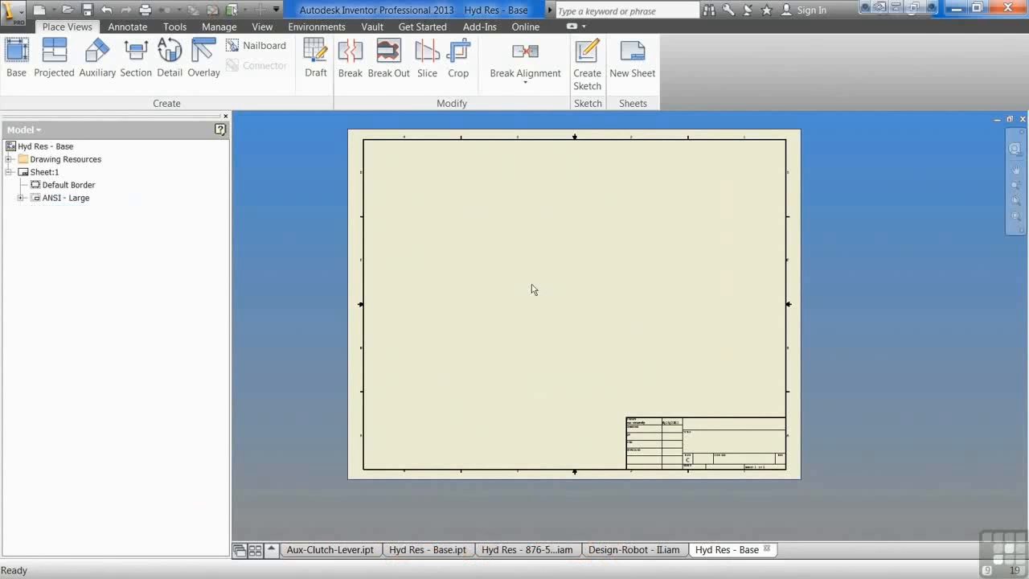
- Create a base view of Aux-Clutch-Lever.ipt in Front orientation at 4 : 1 scale and place it on the sheet
click(17, 63)
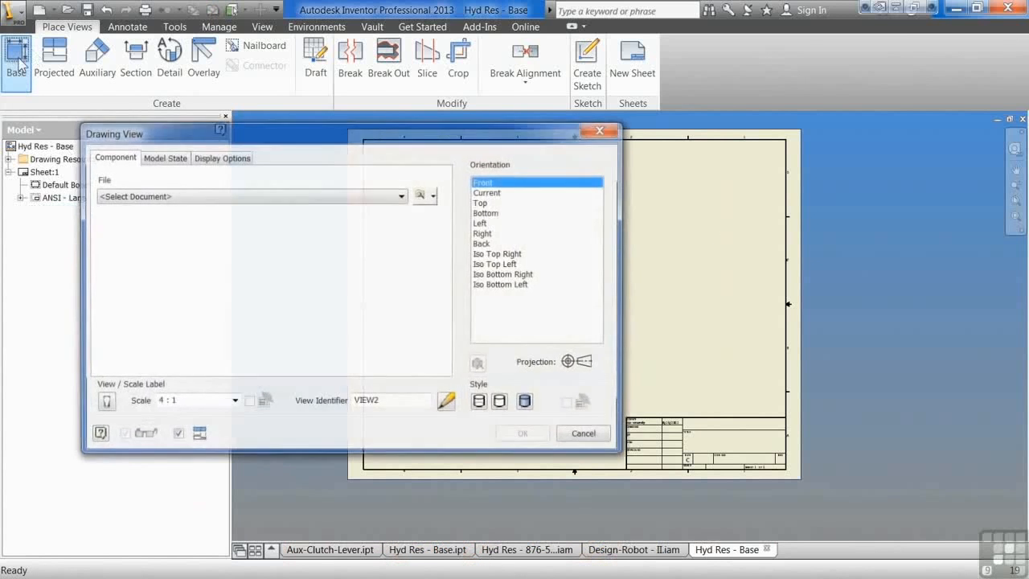
click(401, 195)
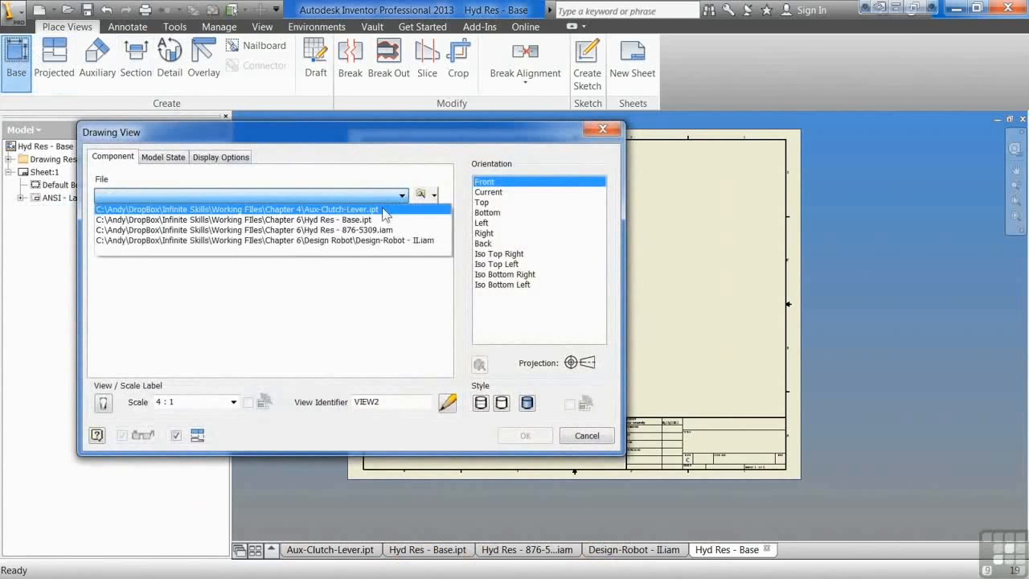
click(372, 218)
middle_drag(683, 327, 922, 321)
middle_drag(804, 321, 726, 332)
scroll(712, 301, up, 2)
click(713, 303)
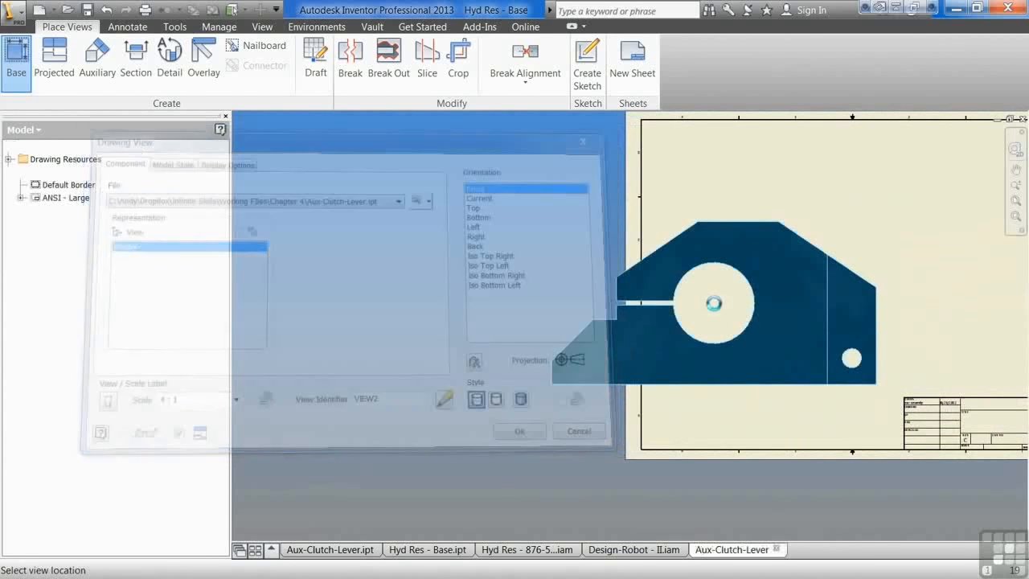
- Create projected views of the base view: one above it, one to its right, and an isometric view diagonally above it
scroll(632, 258, down, 2)
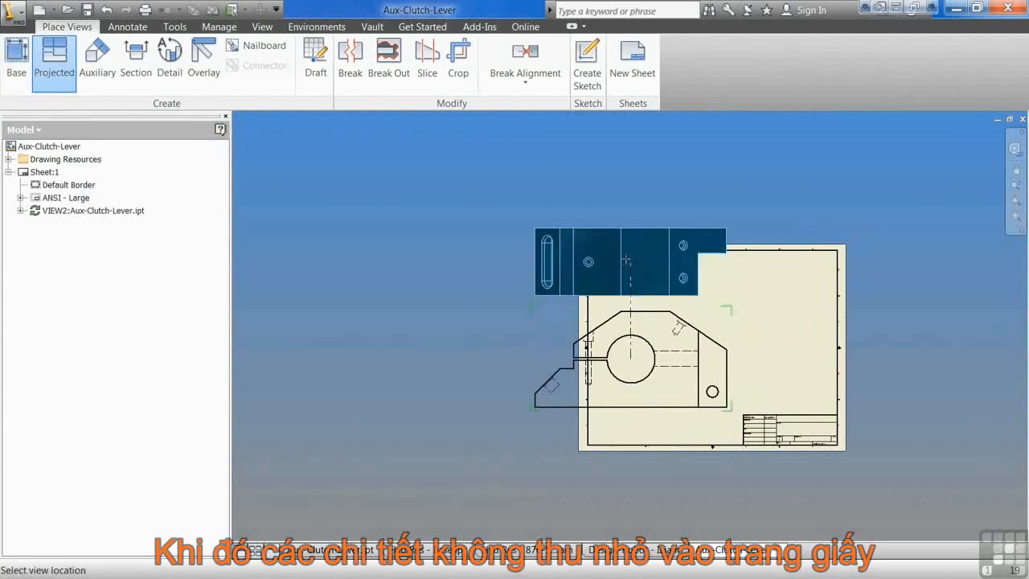
click(786, 346)
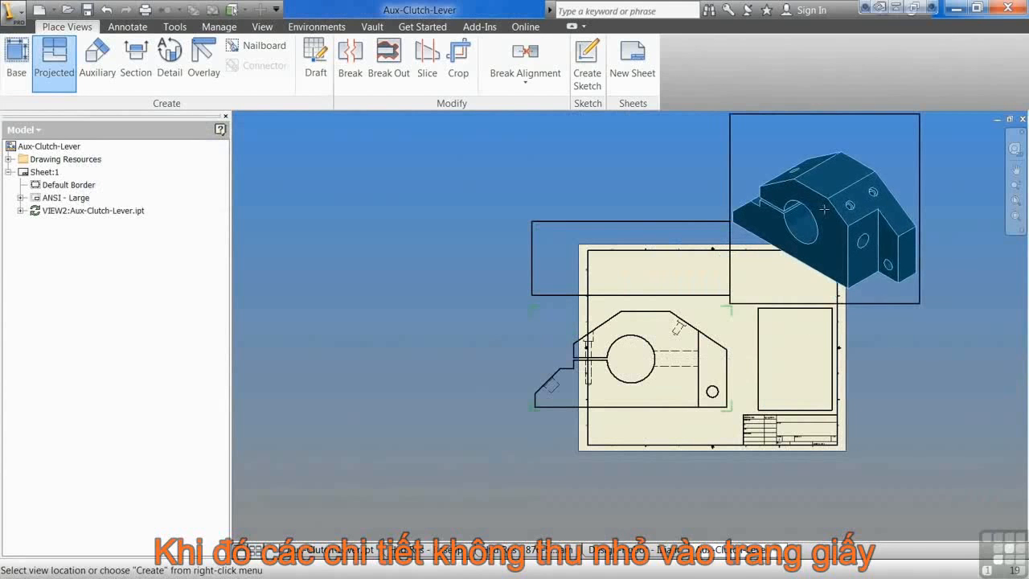
right_click(827, 209)
click(840, 224)
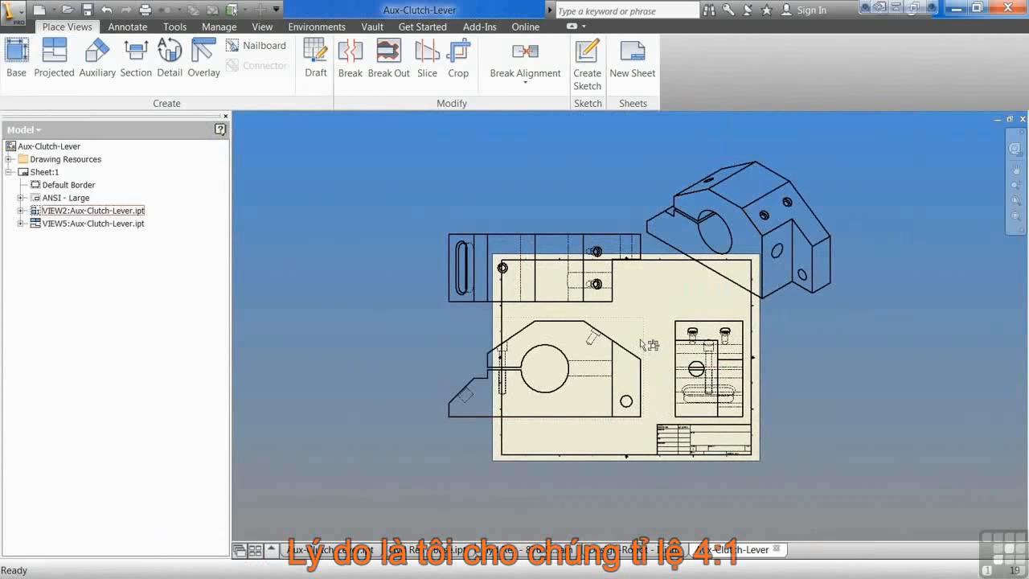
- Turn on the view label for the 4 : 1 base view
double_click(586, 339)
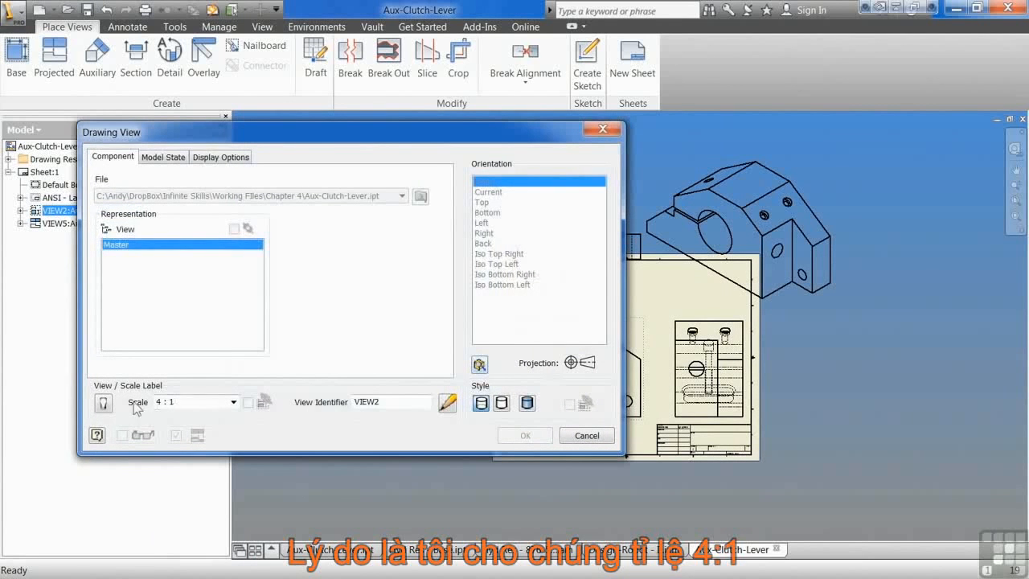
click(525, 434)
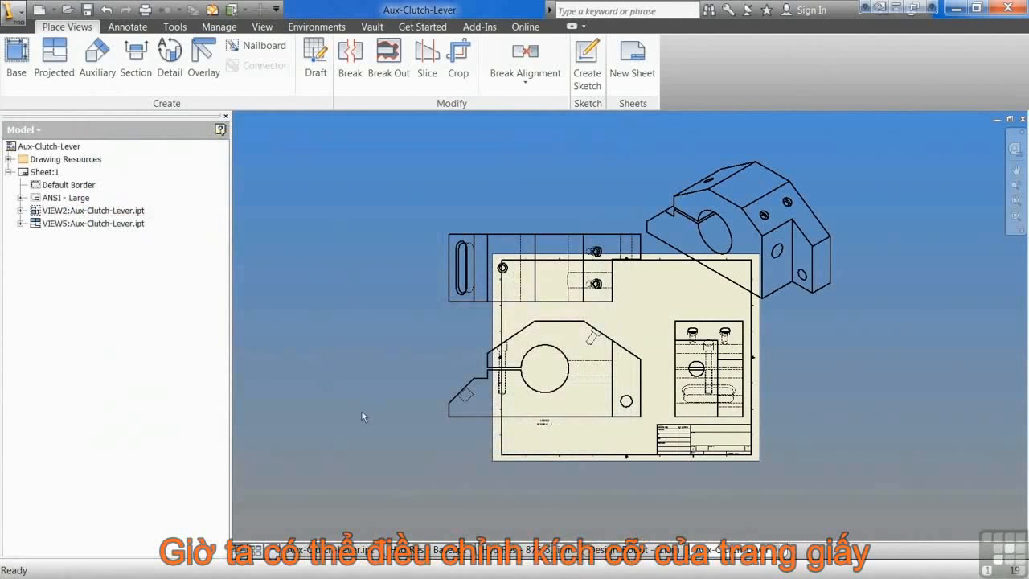
- Change the size of Sheet:1 to E
right_click(46, 175)
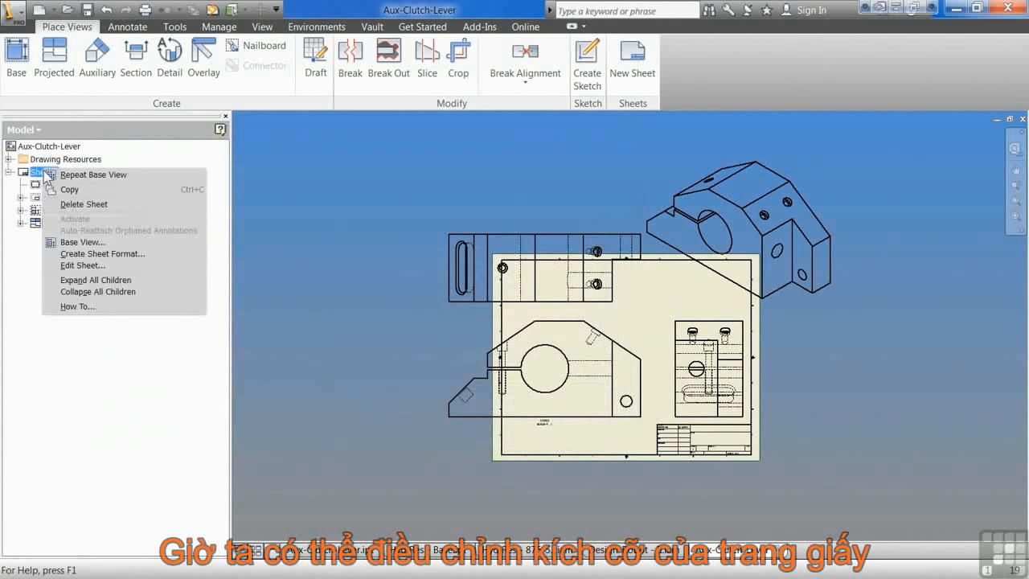
click(89, 264)
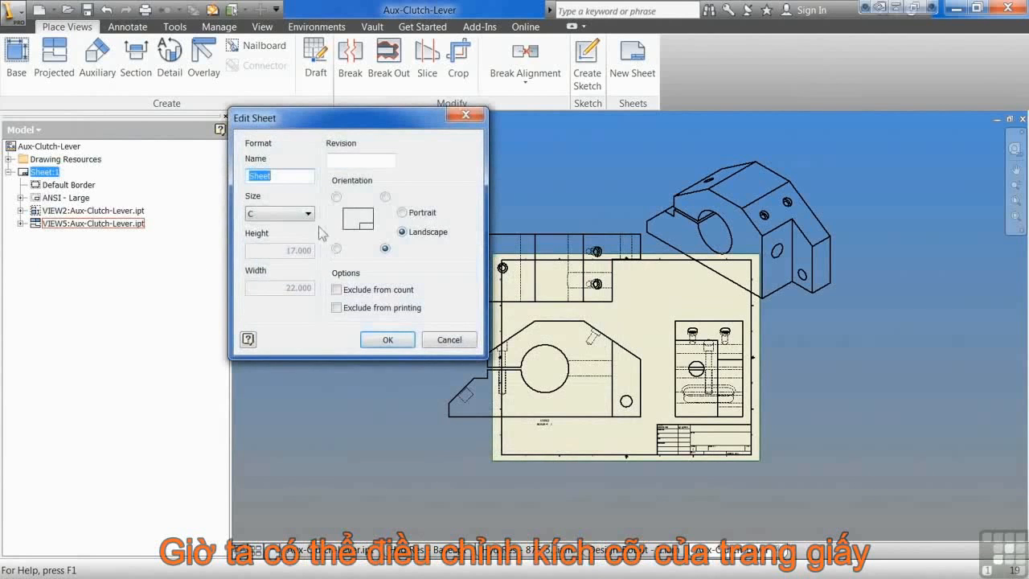
click(308, 214)
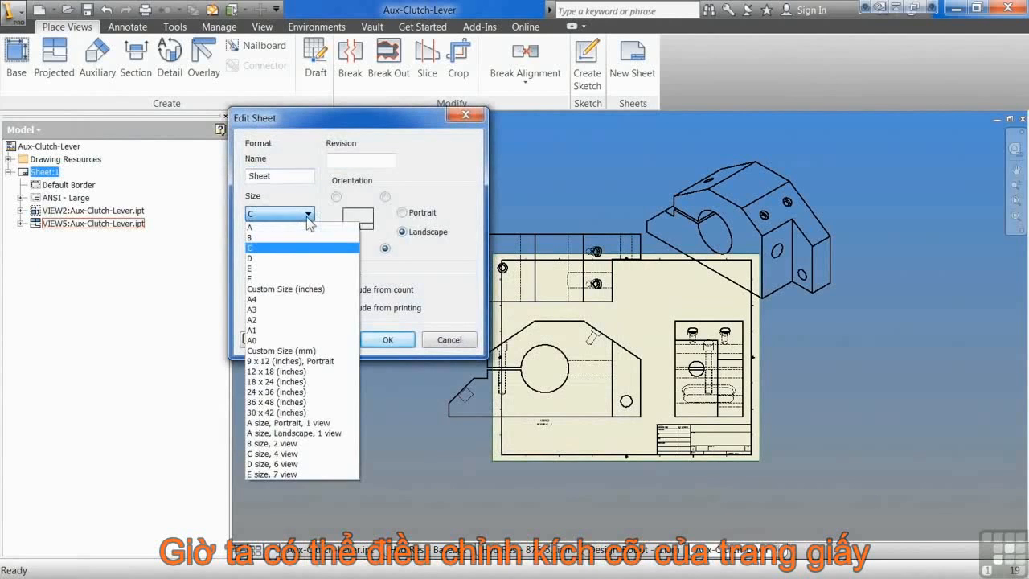
click(288, 268)
click(388, 339)
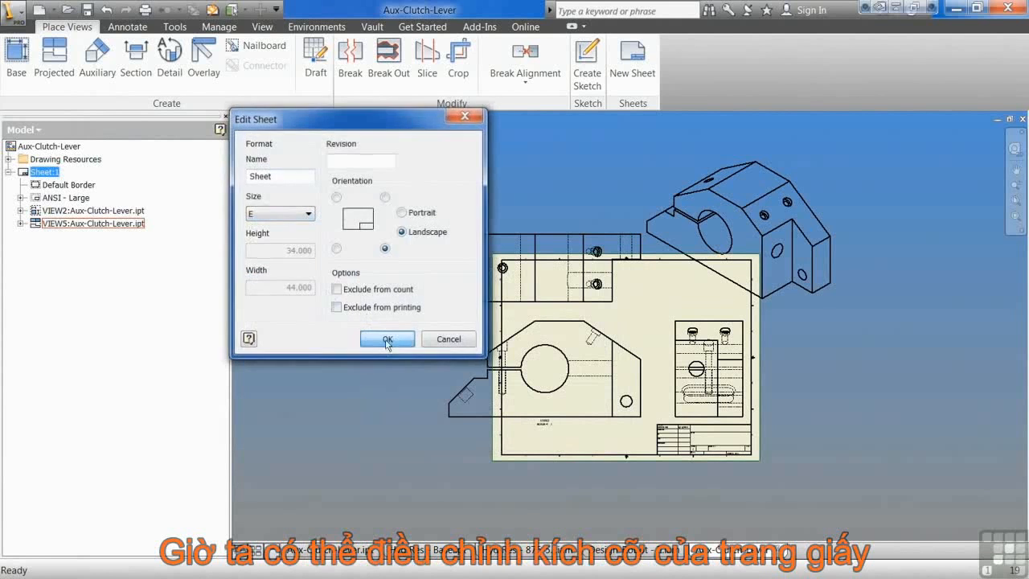
- Arrange the isometric, side, upper and base views so that all four are spaced out inside the sheet border
drag(675, 360, 792, 321)
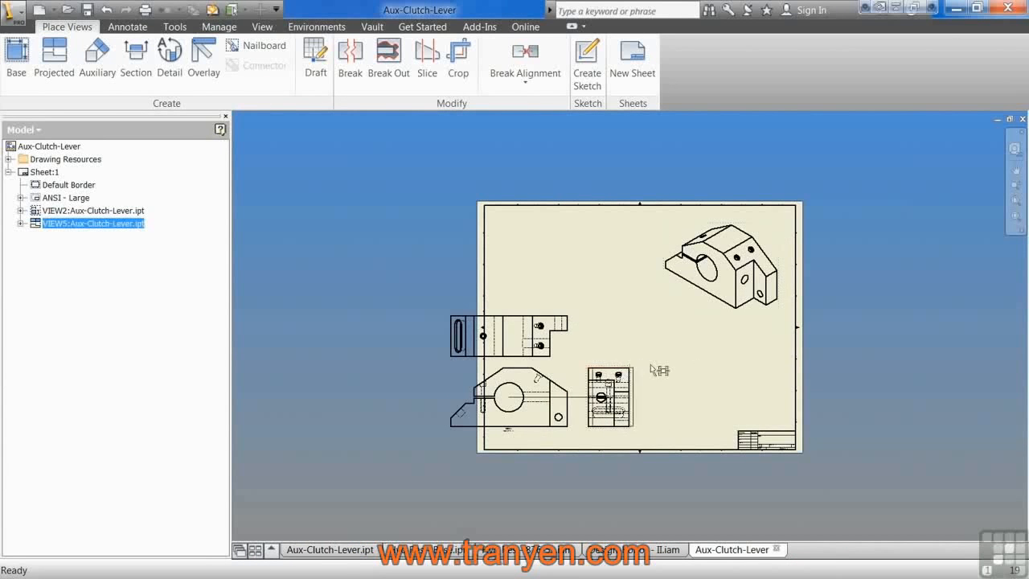
drag(630, 369, 725, 369)
drag(569, 344, 569, 286)
drag(564, 363, 639, 363)
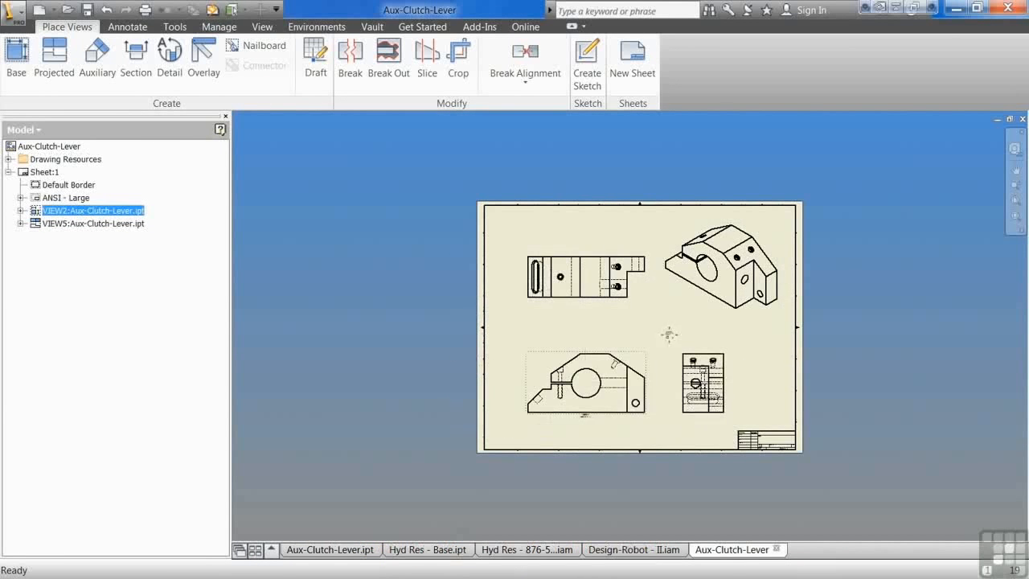
- Move the base view off the sheet, shift the side view slightly, and bring the base view back inside the border
middle_drag(682, 338, 587, 348)
drag(560, 367, 332, 367)
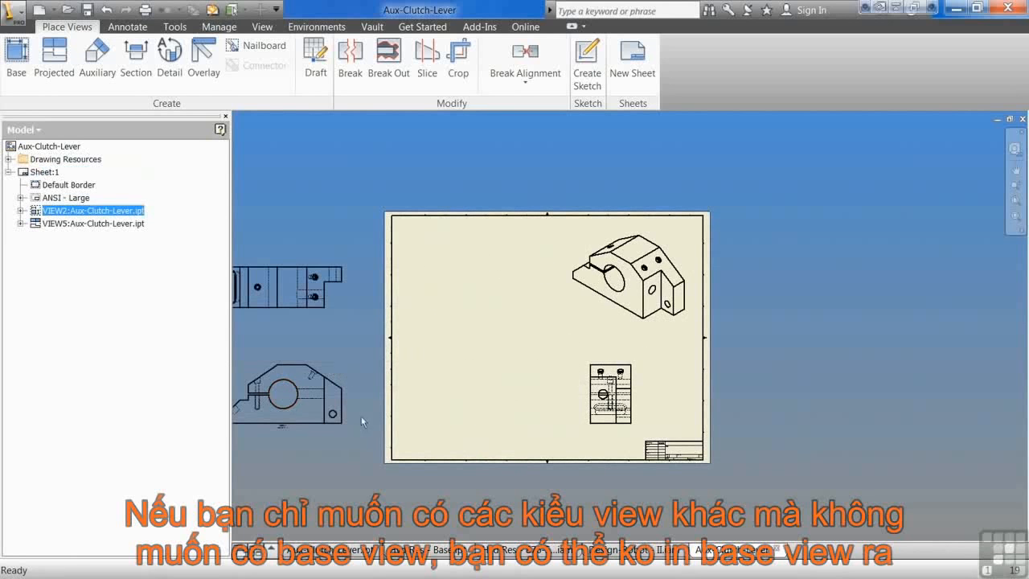
mouse_move(637, 370)
mouse_down()
mouse_move(563, 371)
mouse_move(645, 378)
mouse_move(635, 371)
mouse_up()
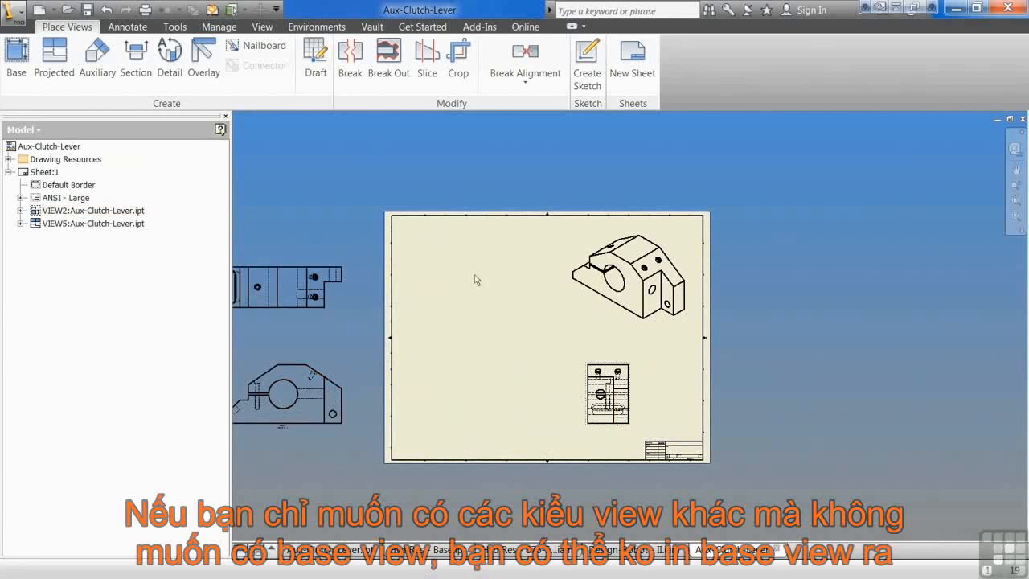
drag(346, 374, 537, 372)
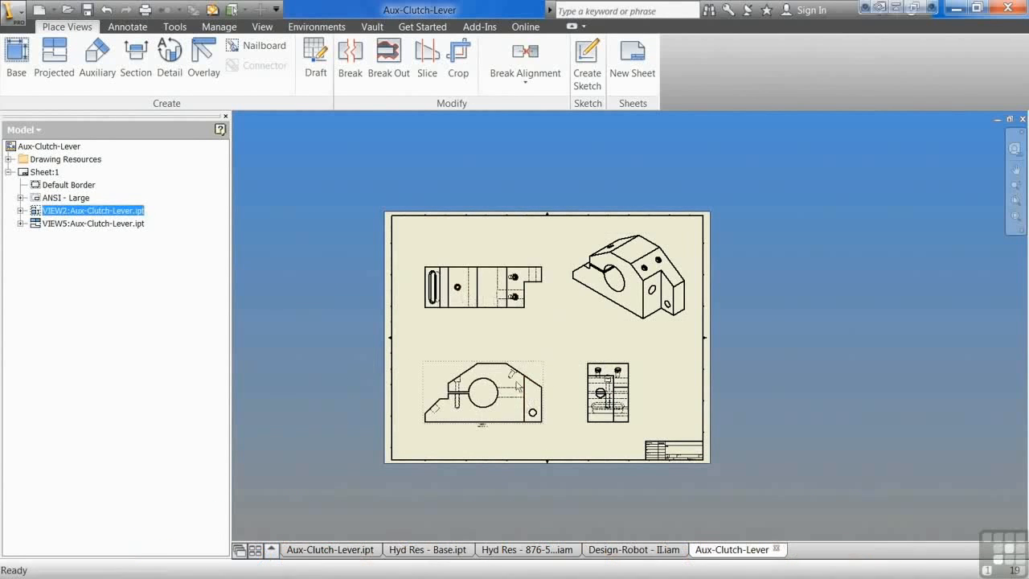
- Set the base view's style to Hidden Line Removed and make it Shaded
scroll(535, 370, up, 3)
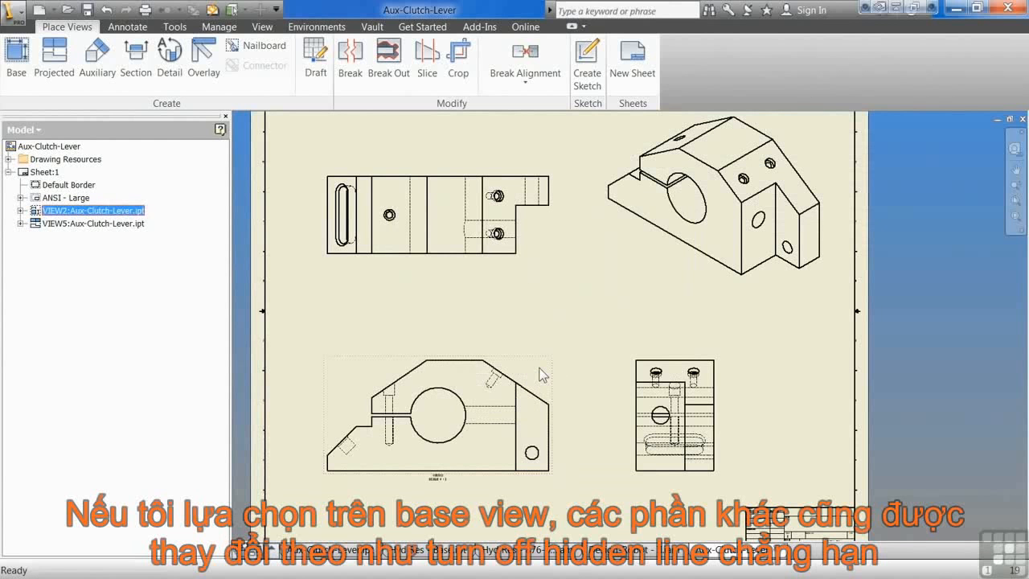
double_click(541, 375)
click(503, 400)
click(526, 432)
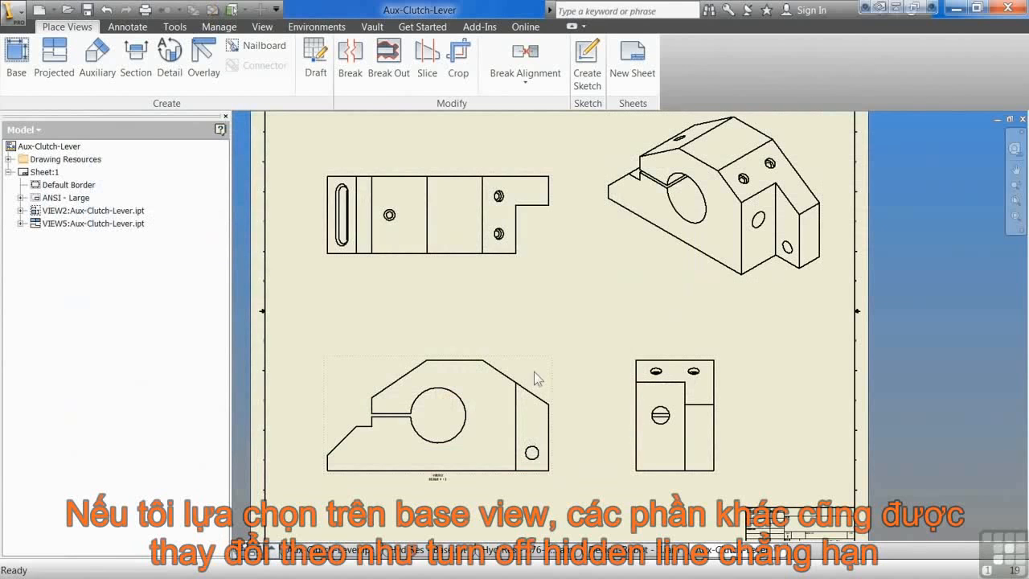
double_click(542, 368)
click(530, 435)
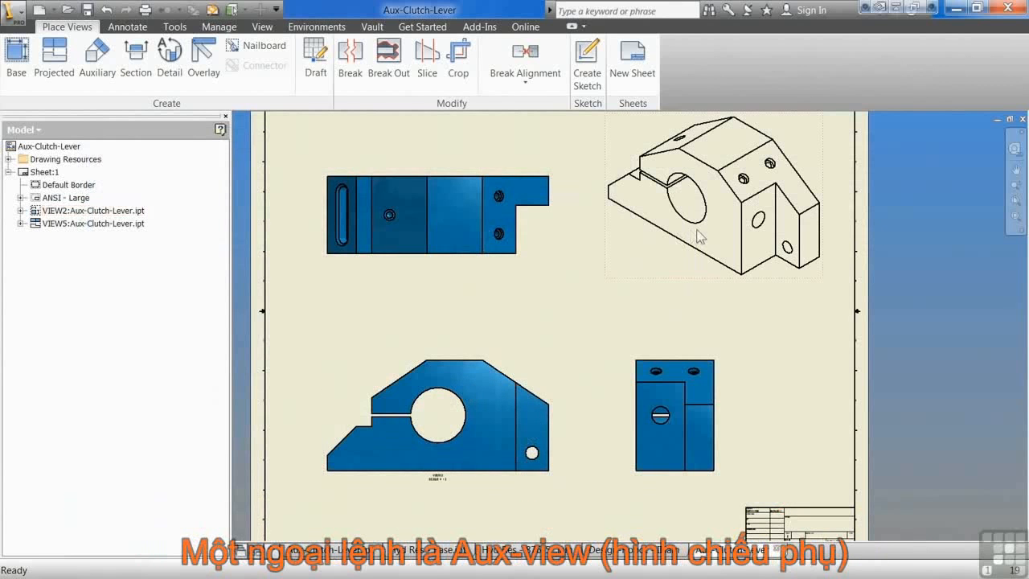
- Examine how the style and scale of the isometric view and the side projected view are linked to the base view
mouse_move(579, 335)
middle_down()
mouse_move(574, 370)
mouse_move(557, 381)
middle_up()
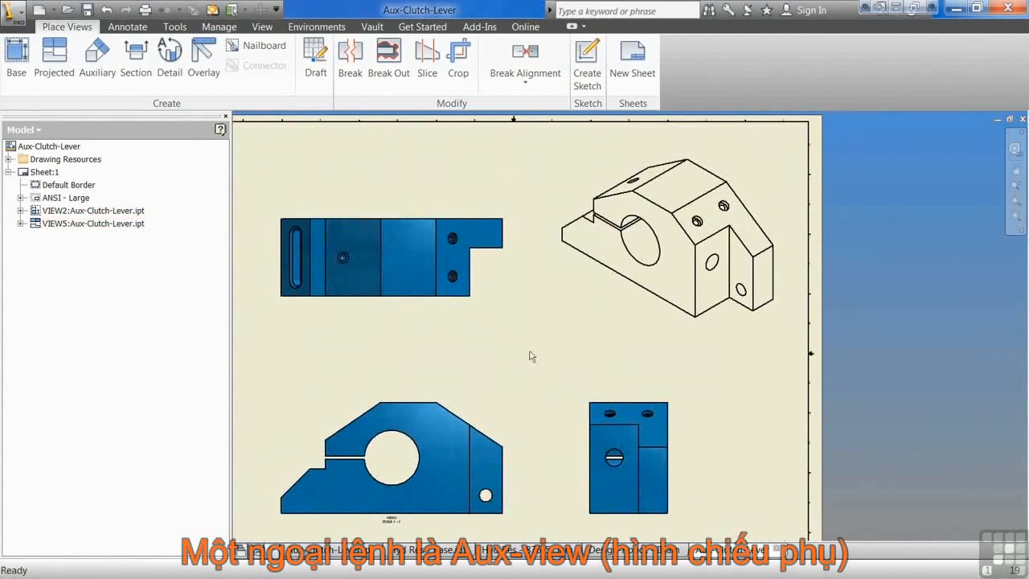
scroll(531, 359, down, 3)
double_click(595, 330)
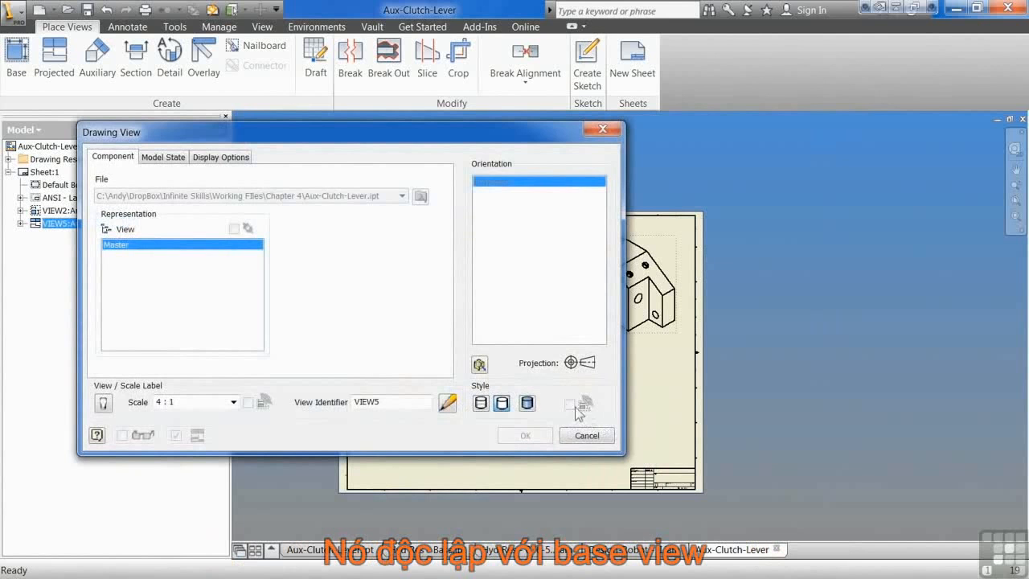
click(586, 435)
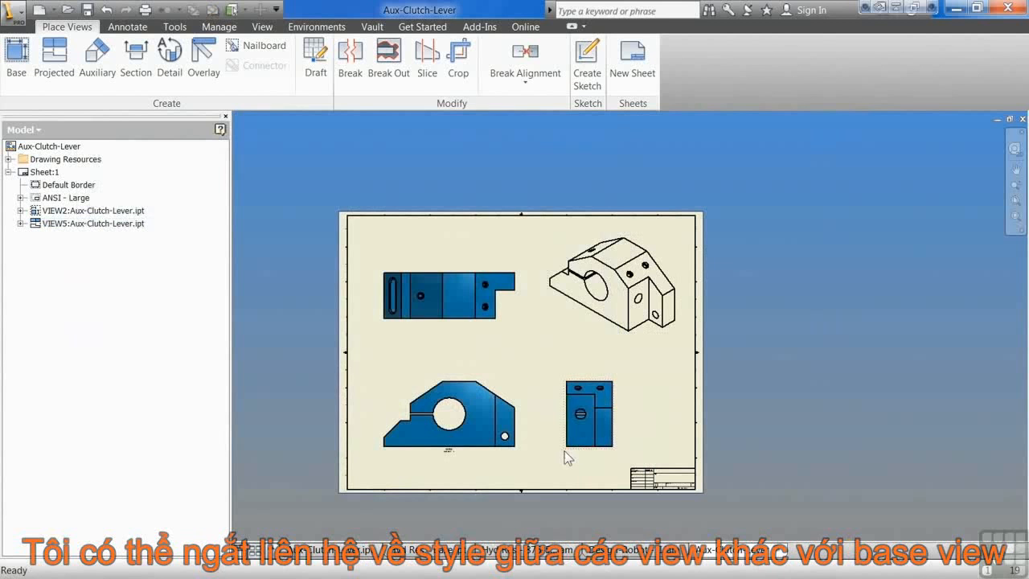
double_click(572, 456)
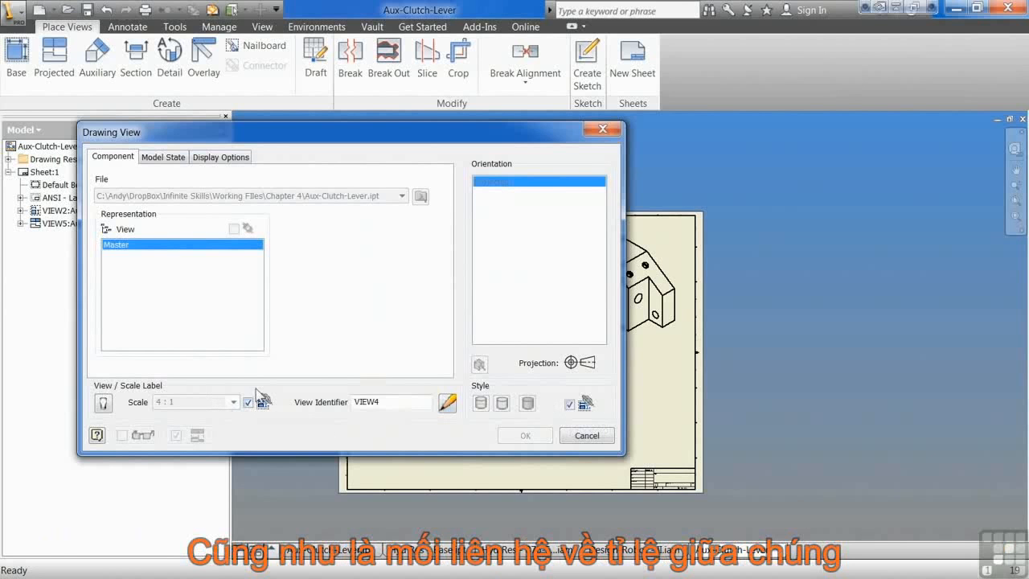
click(598, 439)
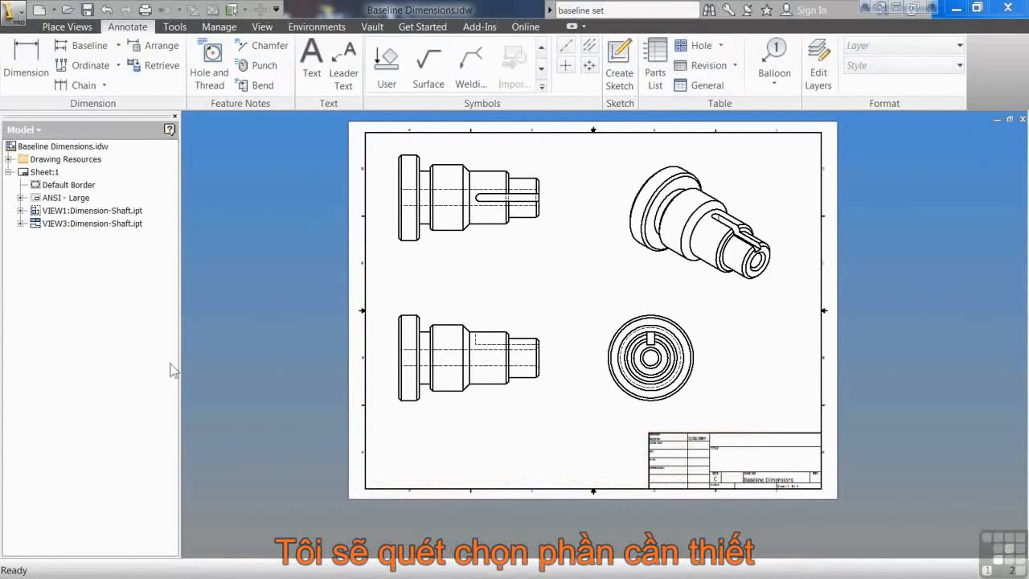
- Select the edges of the lower shaft view for a Baseline dimension group and place the dimensions below the view
click(87, 45)
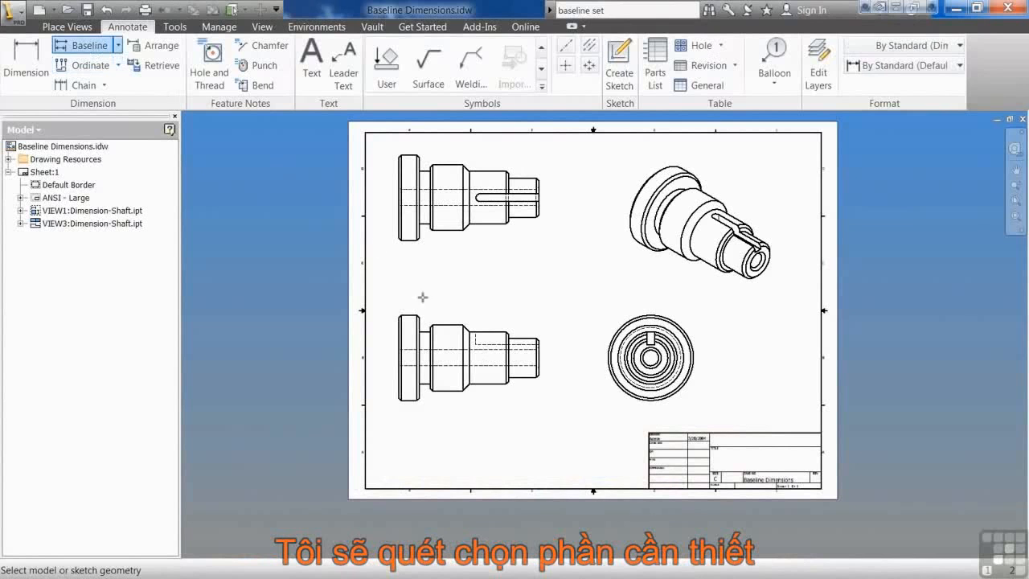
drag(547, 370, 384, 425)
scroll(446, 394, up, 3)
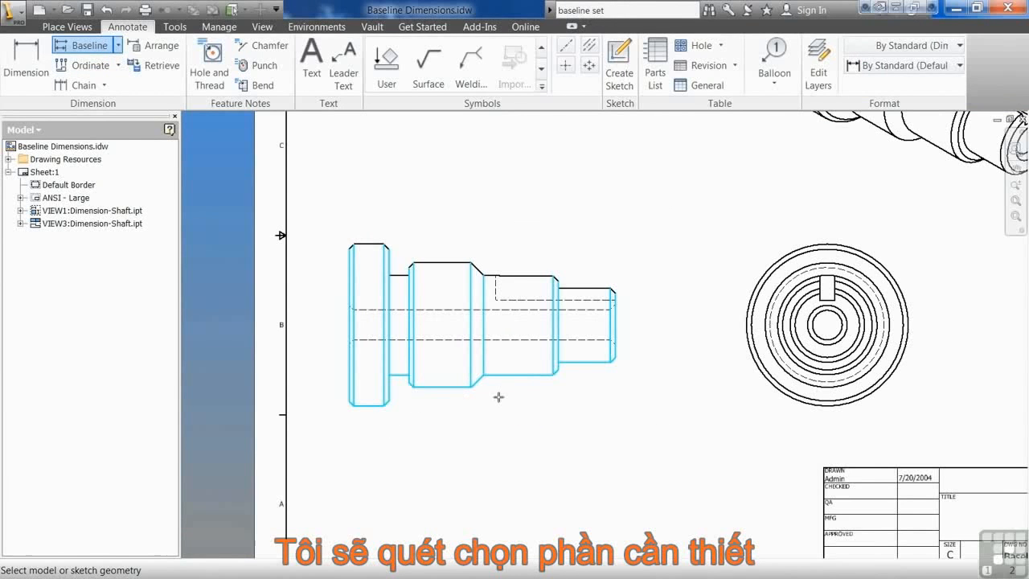
right_click(498, 399)
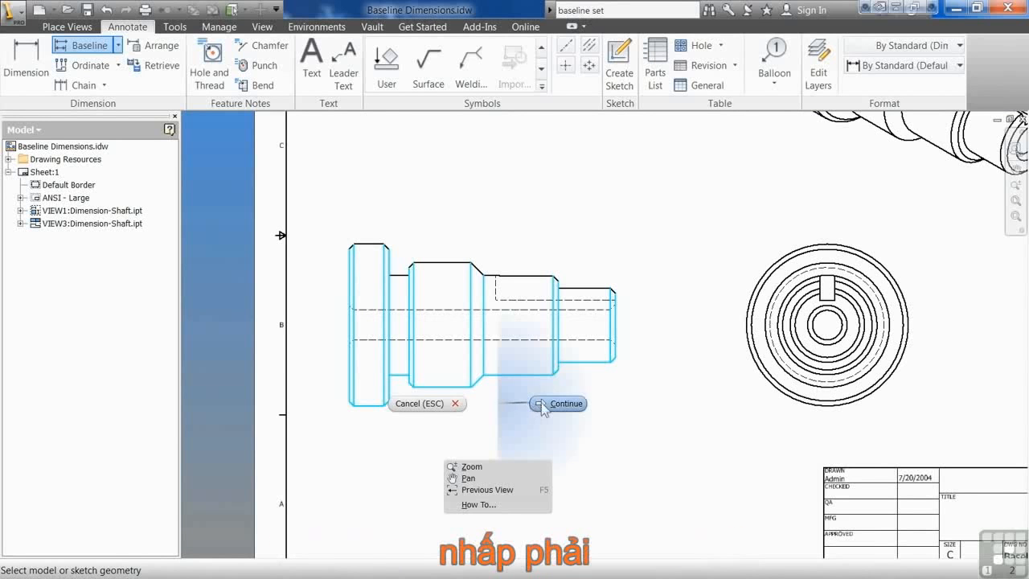
click(545, 401)
middle_drag(510, 479, 502, 402)
click(512, 377)
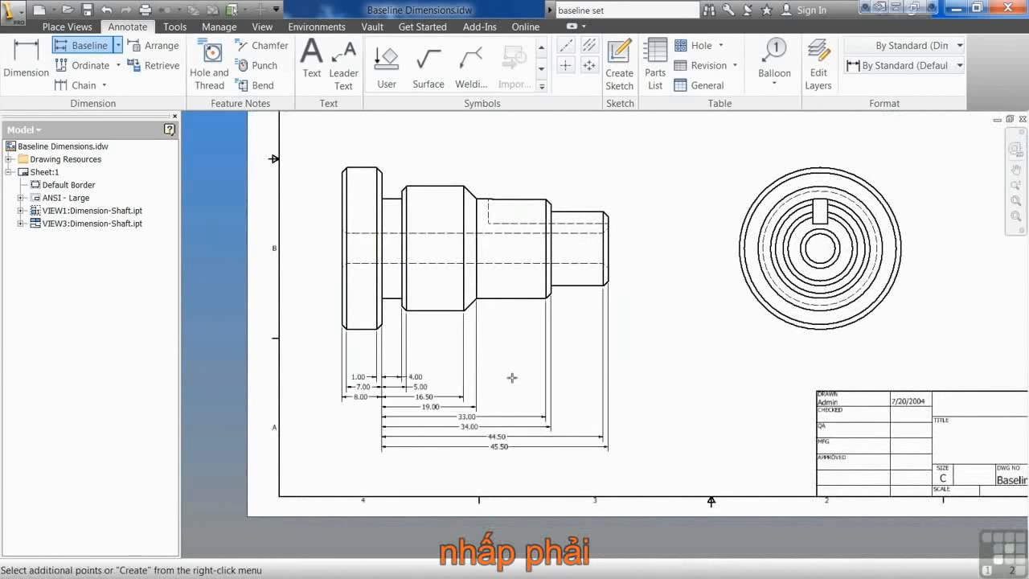
- Make the shaft's right end edge the origin of the baseline dimensions and create them
click(608, 258)
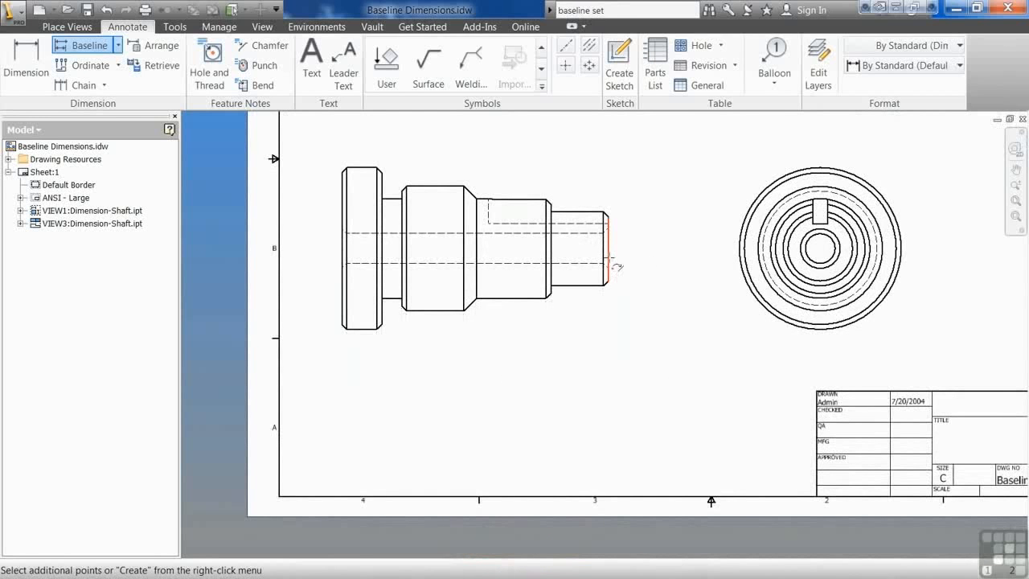
right_click(615, 266)
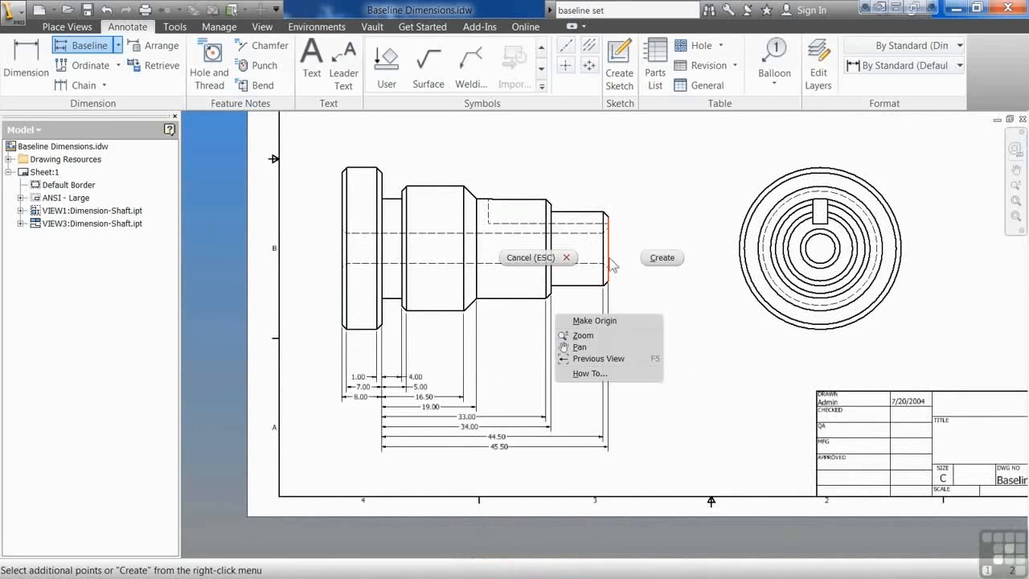
click(594, 321)
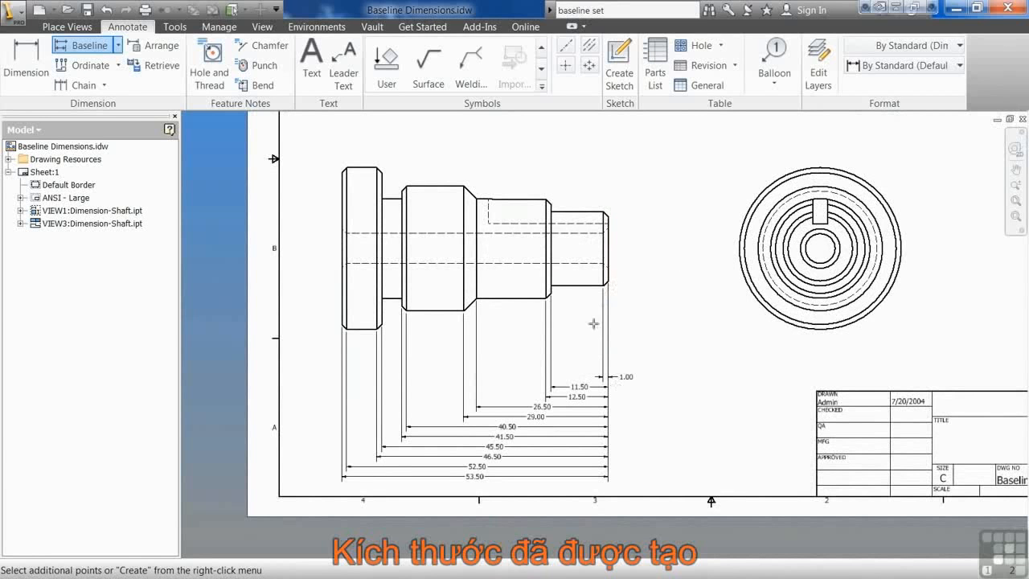
right_click(619, 262)
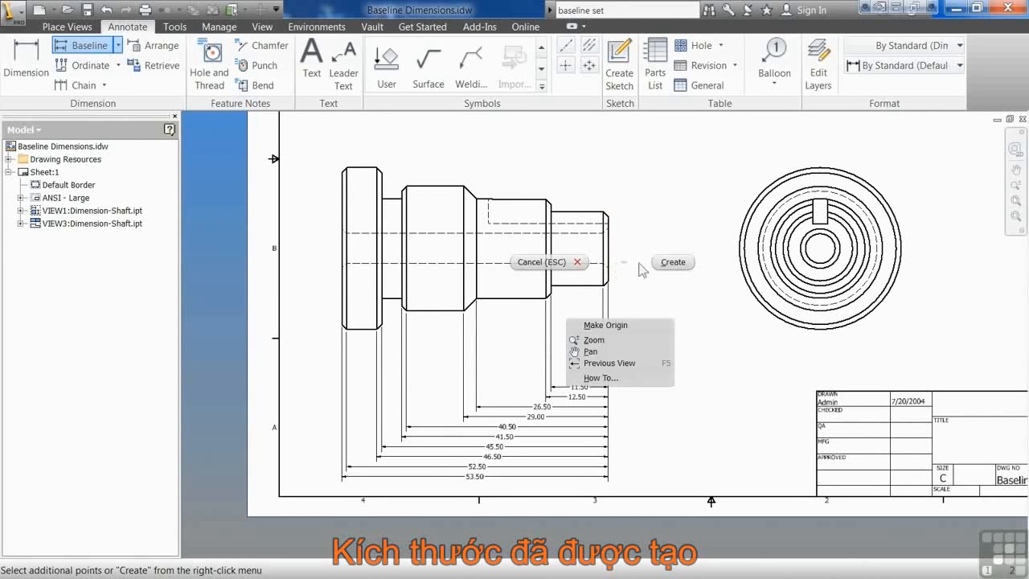
click(675, 265)
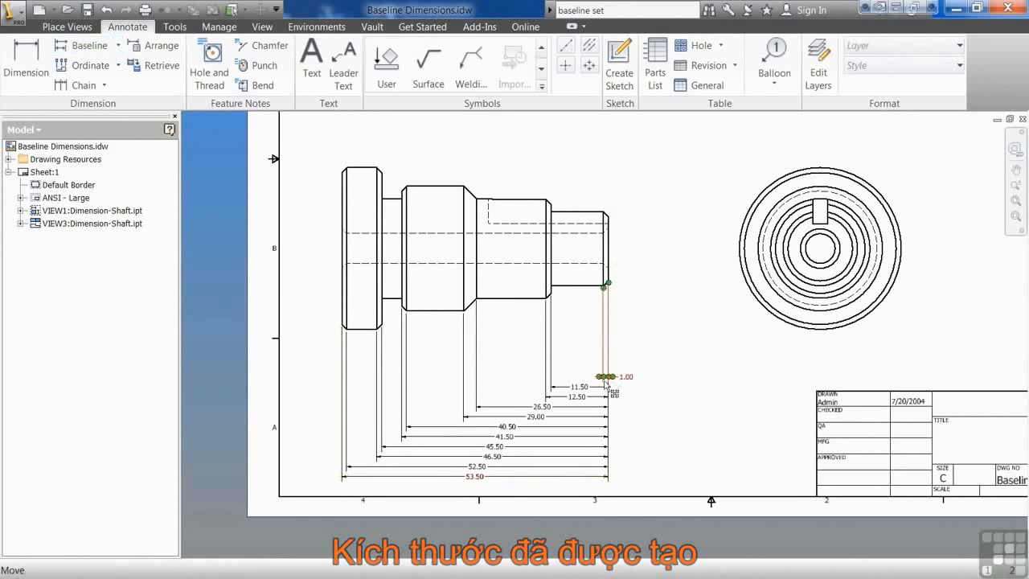
- Select the upper shaft view's edges for a Baseline dimension group and place the dimensions below that view
scroll(572, 307, down, 3)
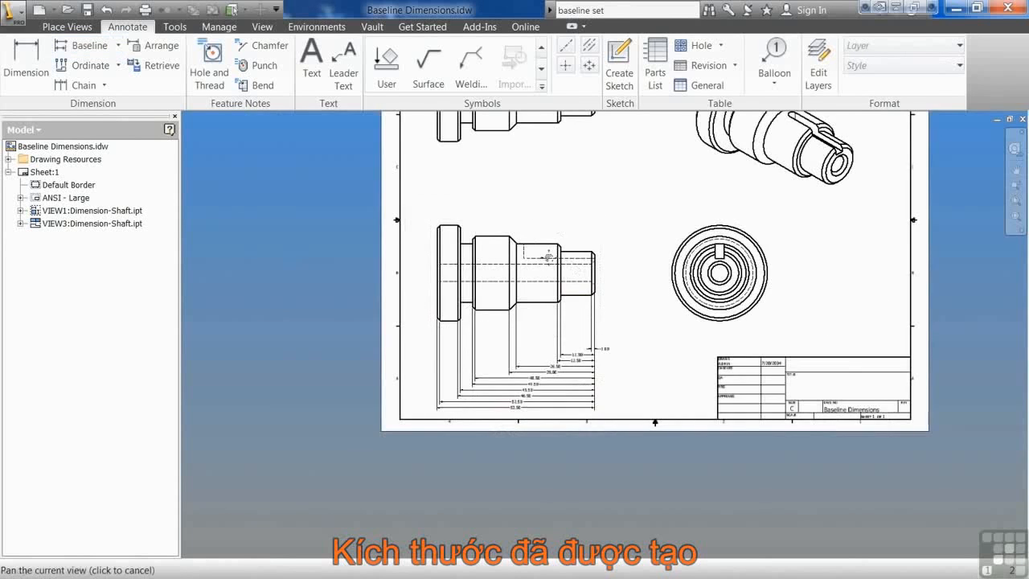
middle_drag(555, 145, 523, 292)
right_click(492, 251)
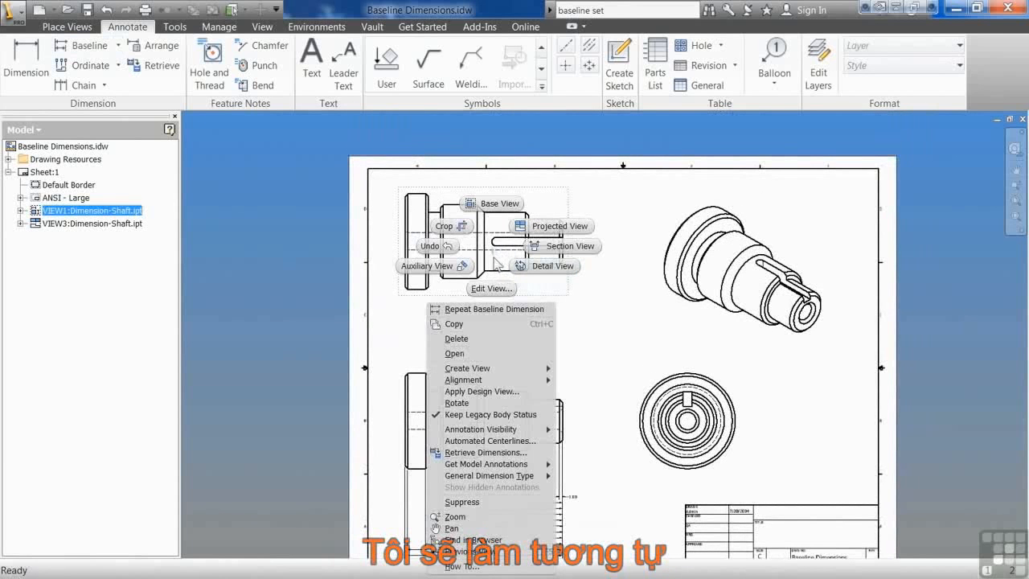
click(495, 311)
drag(573, 238, 401, 304)
right_click(468, 310)
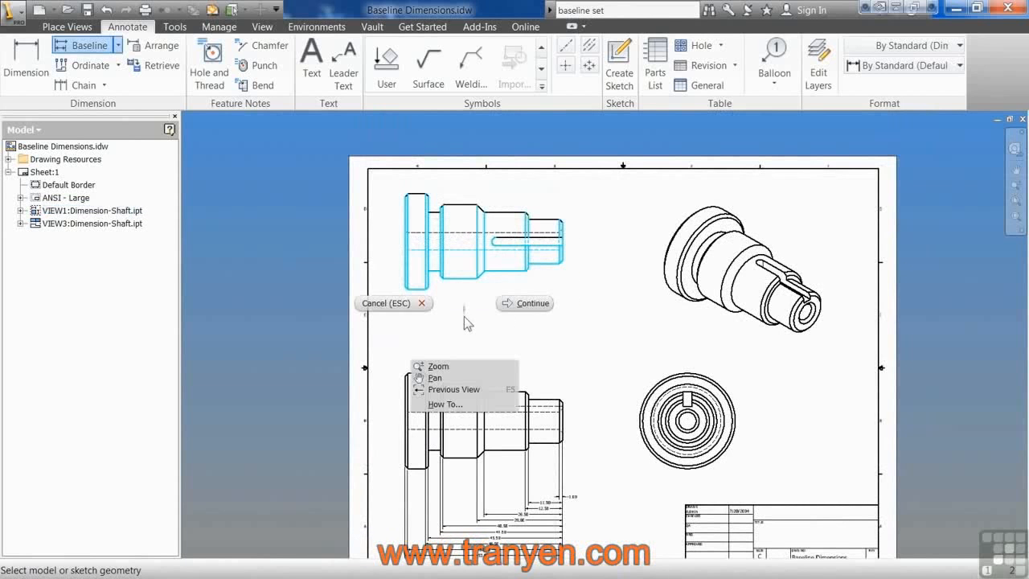
click(522, 303)
click(510, 302)
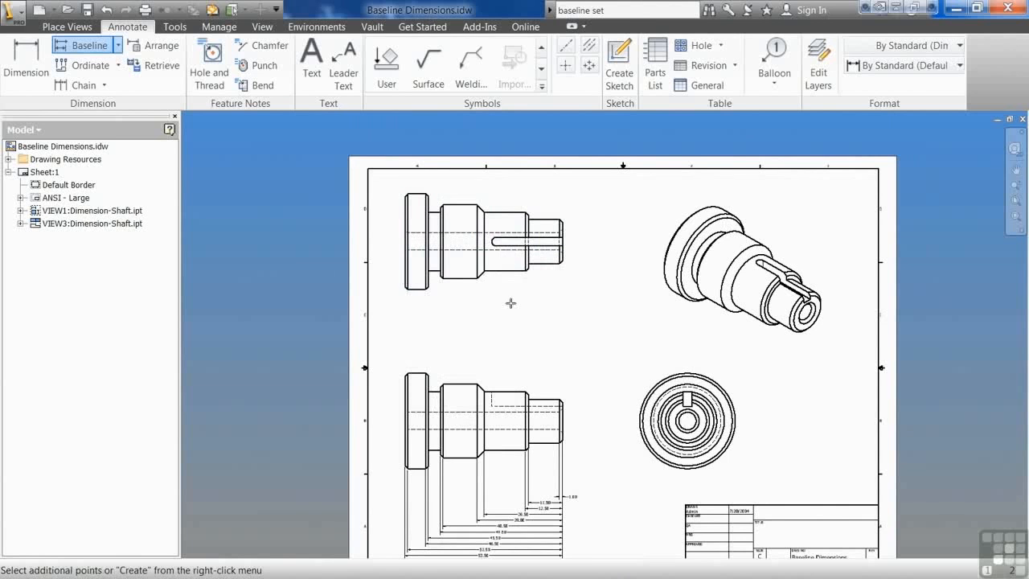
- Make the upper shaft view's right end edge the origin of the baseline dimensions and create them
right_click(564, 252)
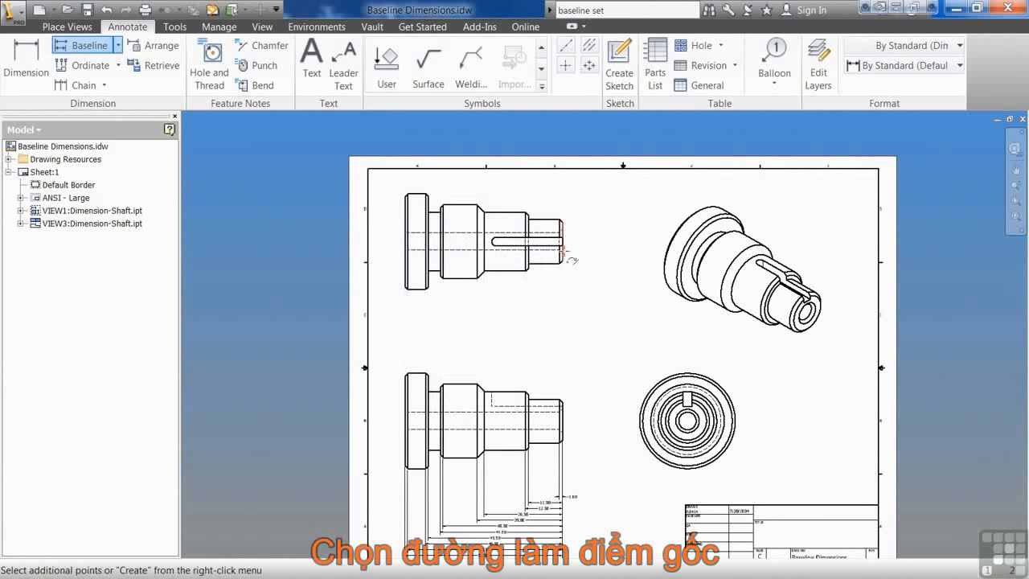
right_click(564, 252)
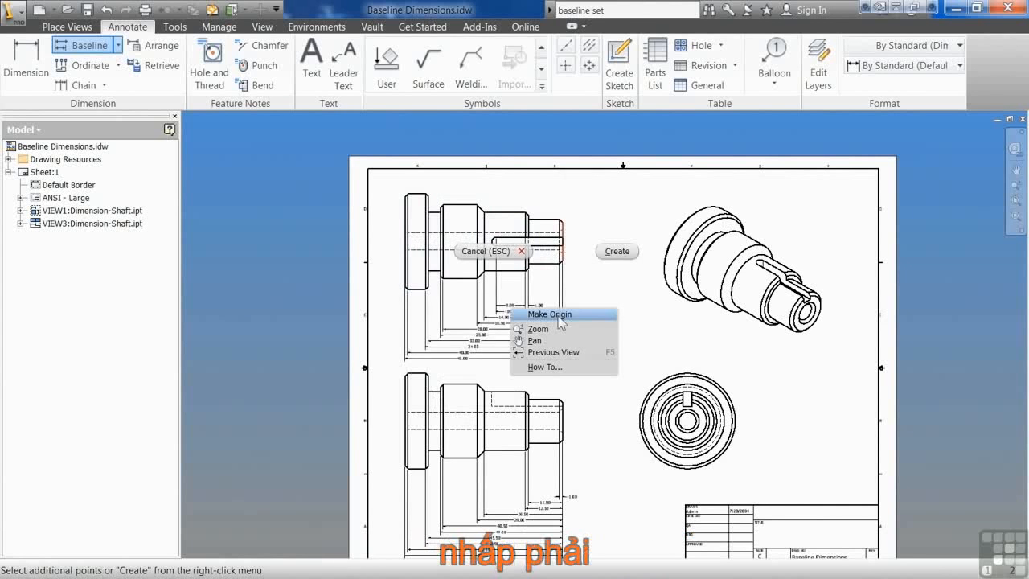
click(549, 314)
right_click(577, 276)
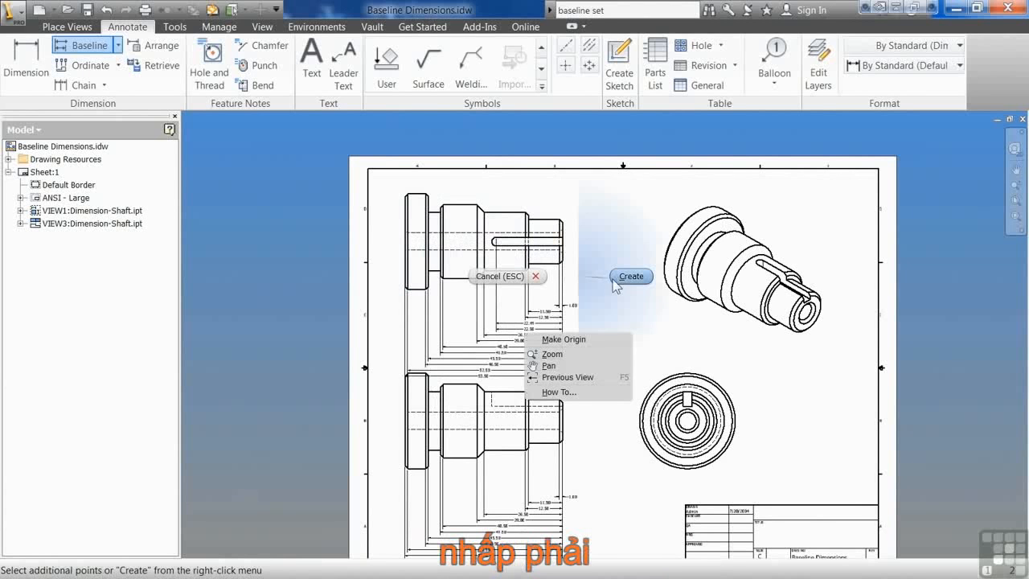
click(628, 278)
click(569, 265)
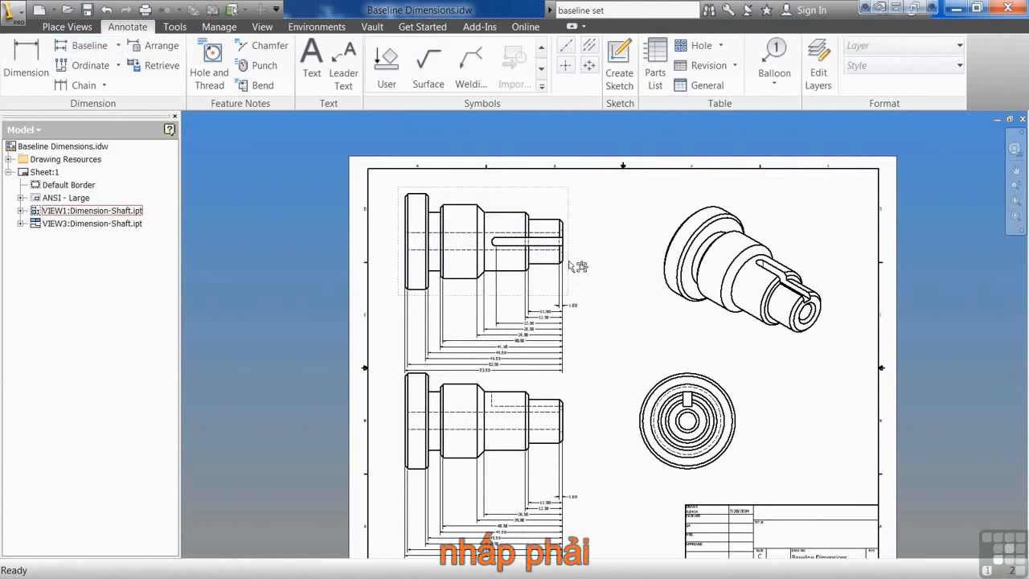
- Delete the 22.50, 40.50, 45.50 and 52.50 dimensions from the upper shaft view's baseline group
scroll(506, 296, up, 3)
scroll(506, 295, up, 3)
scroll(501, 300, down, 3)
scroll(503, 291, up, 1)
click(518, 371)
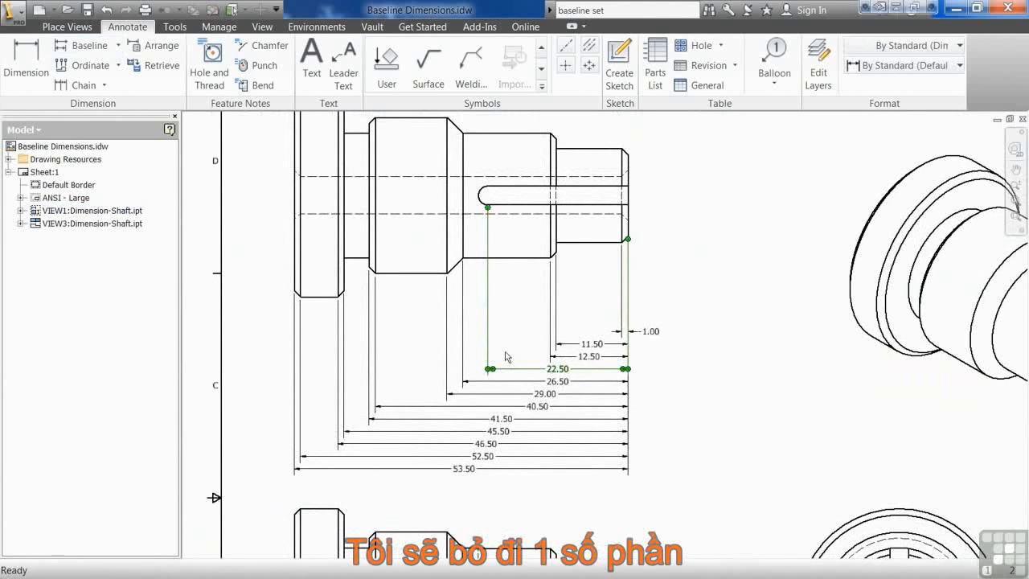
key(Delete)
click(377, 406)
key(Delete)
click(353, 432)
key(Delete)
click(313, 456)
key(Delete)
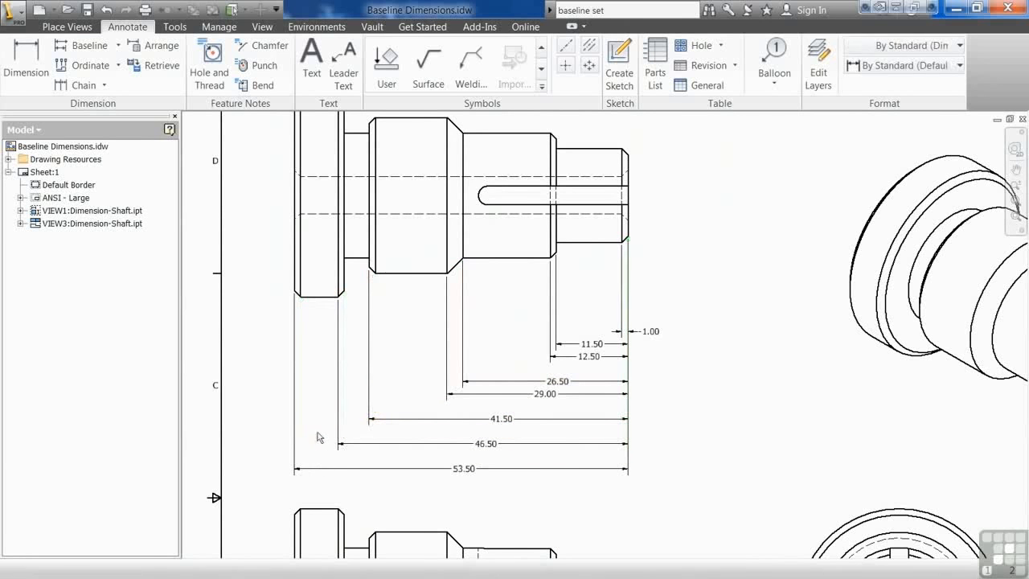
- Delete the 11.50 and 1.00 dimensions from the upper shaft view's baseline group
click(599, 346)
key(Delete)
click(646, 336)
key(Delete)
- Arrange the remaining baseline dimensions below the upper shaft view with automatic contour selection
scroll(359, 382, down, 2)
drag(499, 361, 482, 447)
right_click(486, 400)
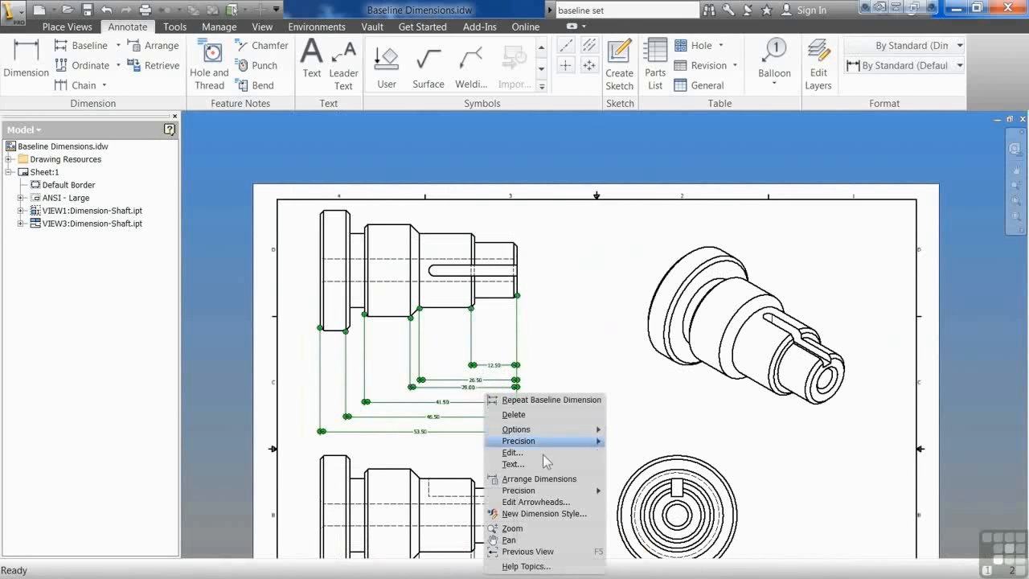
click(544, 478)
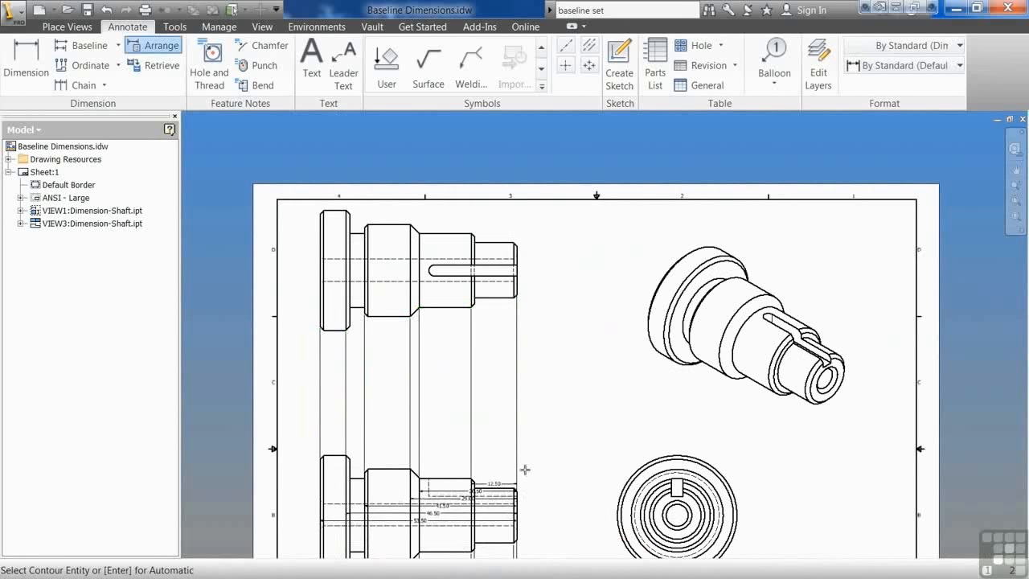
key(Return)
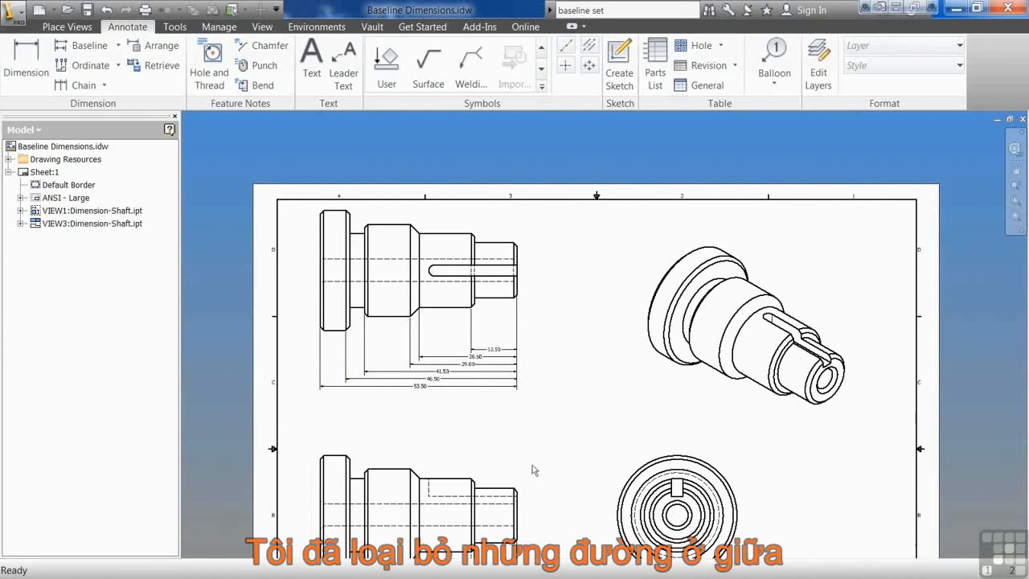
middle_drag(447, 440, 435, 421)
drag(516, 303, 519, 344)
middle_drag(565, 479, 524, 396)
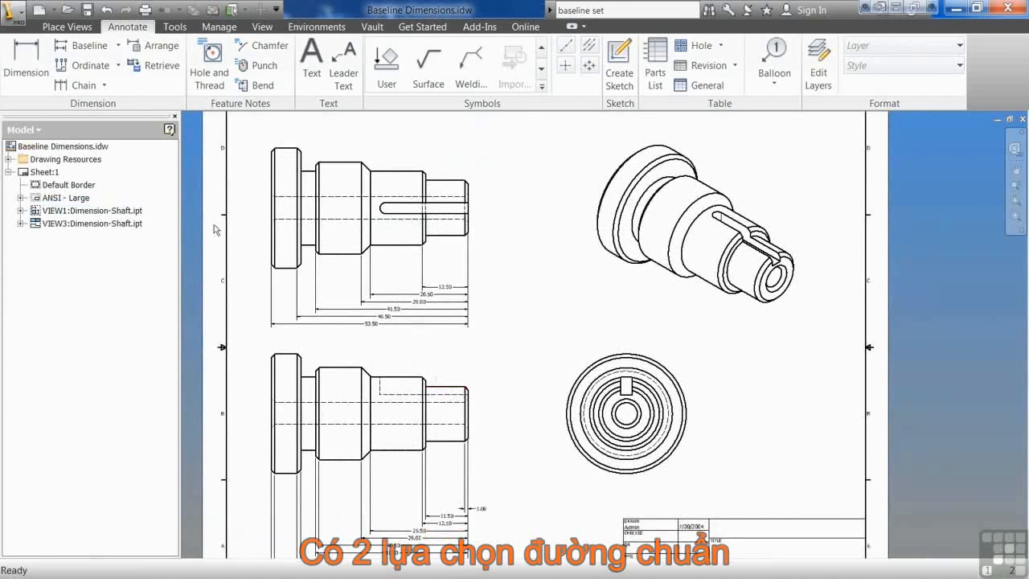
click(118, 46)
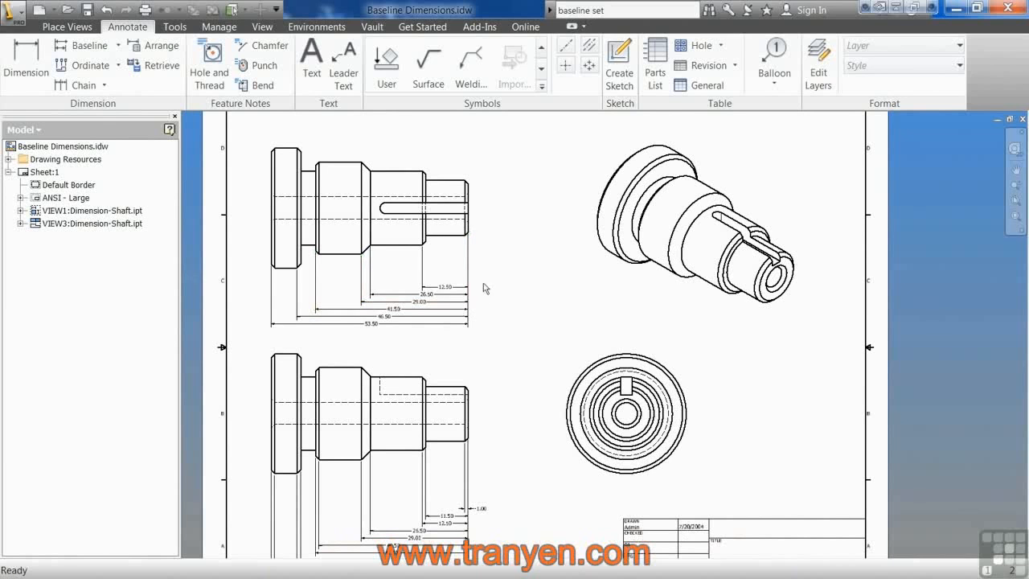
- Set the primary unit precision of the upper shaft view's overall length dimension to 3.123
click(451, 288)
right_click(443, 302)
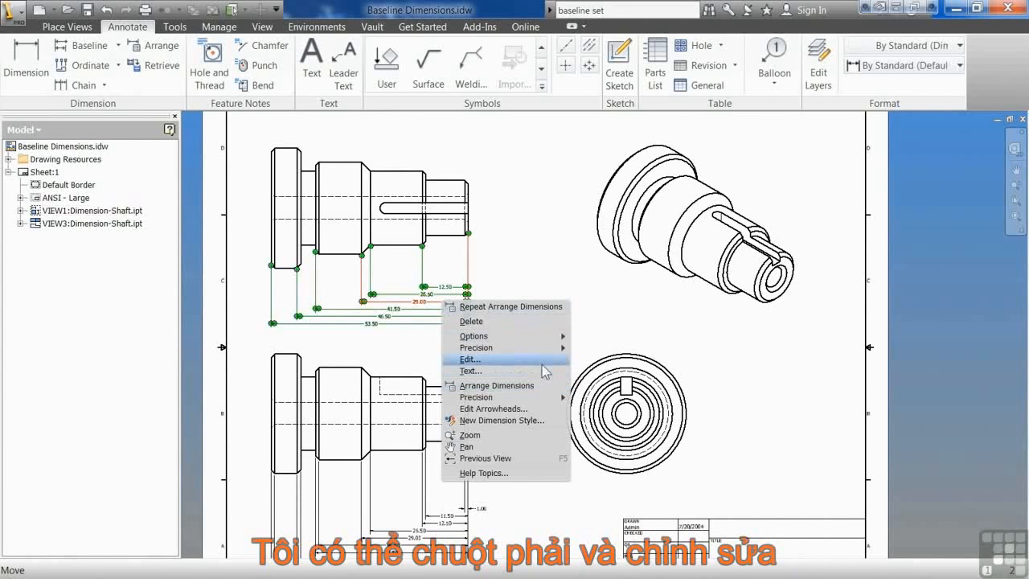
click(542, 364)
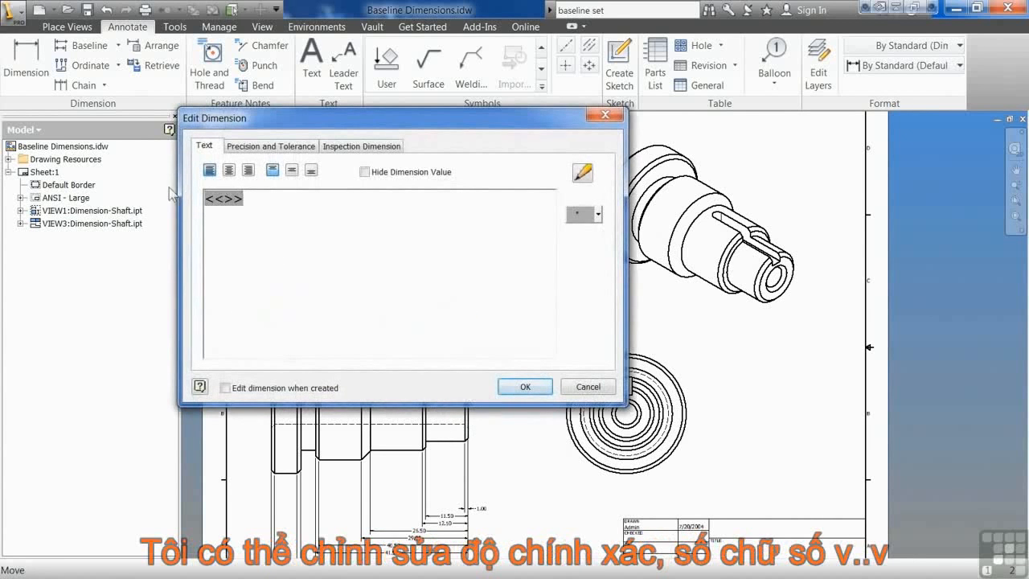
click(290, 149)
click(503, 227)
click(490, 270)
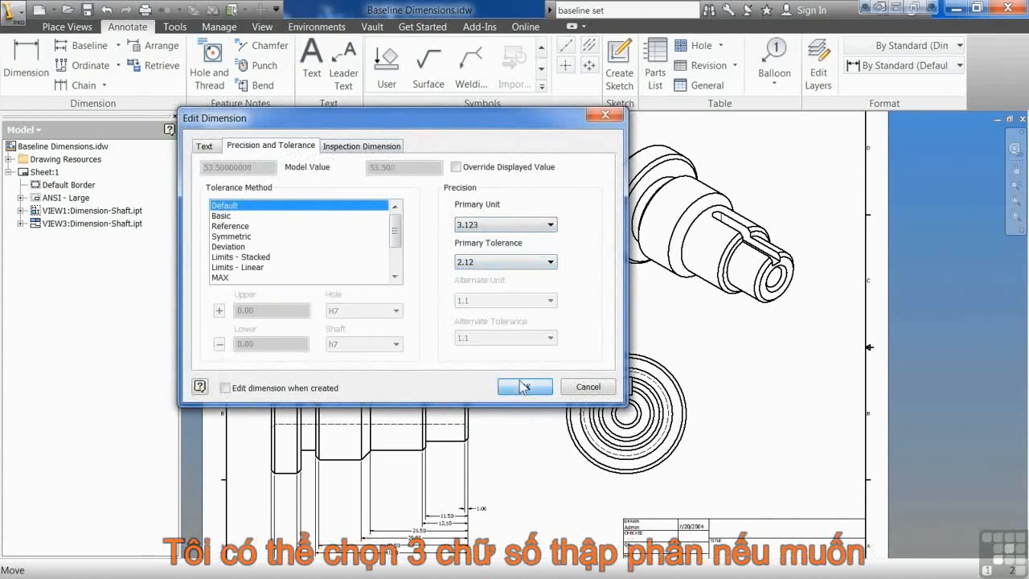
click(529, 388)
- Set the precision of the upper shaft view's whole baseline dimension group to four decimal places (4.1234)
scroll(388, 269, up, 2)
mouse_move(343, 367)
middle_down()
mouse_move(404, 373)
mouse_move(426, 389)
middle_up()
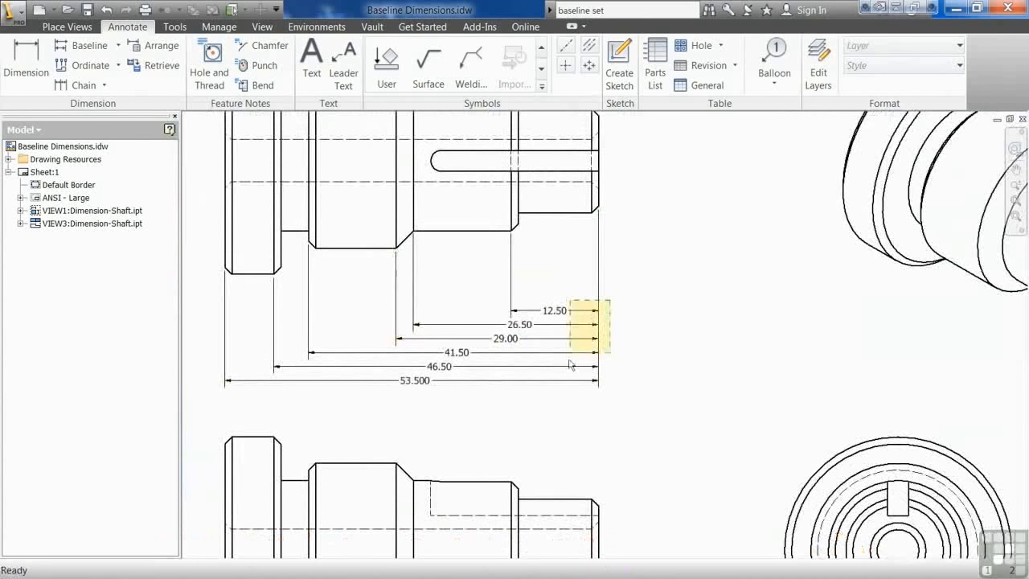
click(590, 311)
right_click(529, 381)
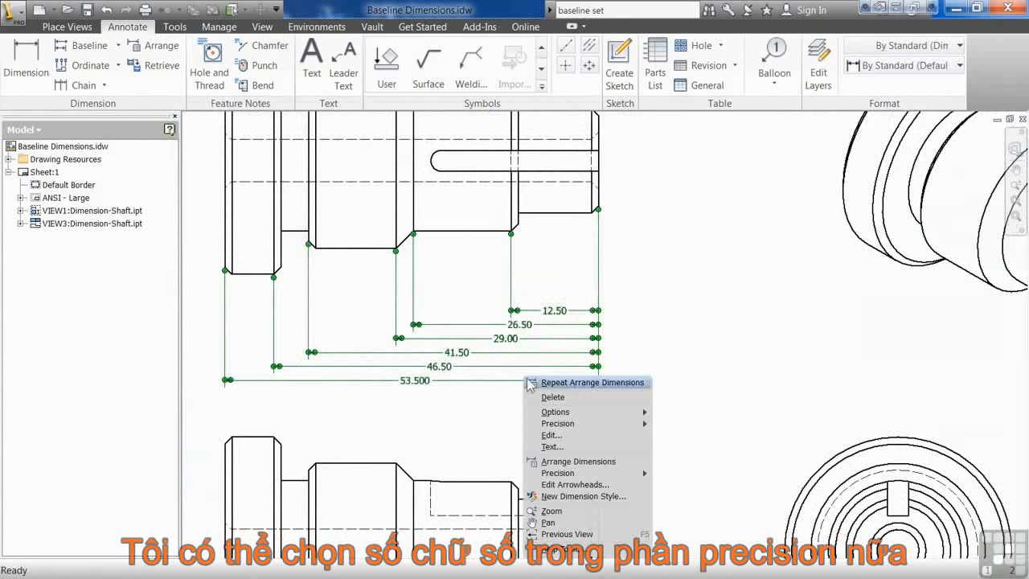
mouse_move(562, 423)
click(694, 468)
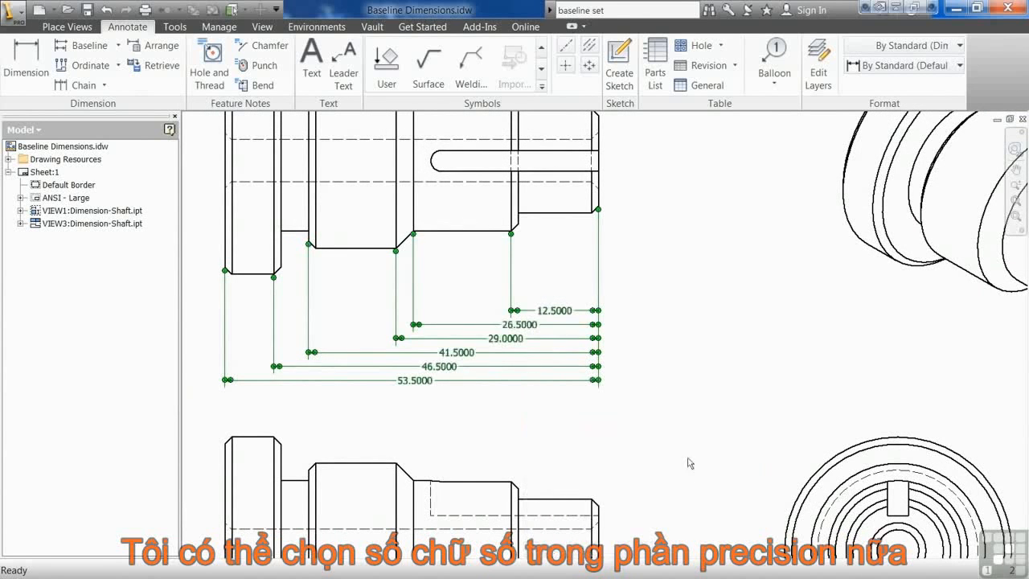
- Set the precision of all baseline dimensions below the upper shaft view to 3.123
right_click(593, 352)
mouse_move(657, 389)
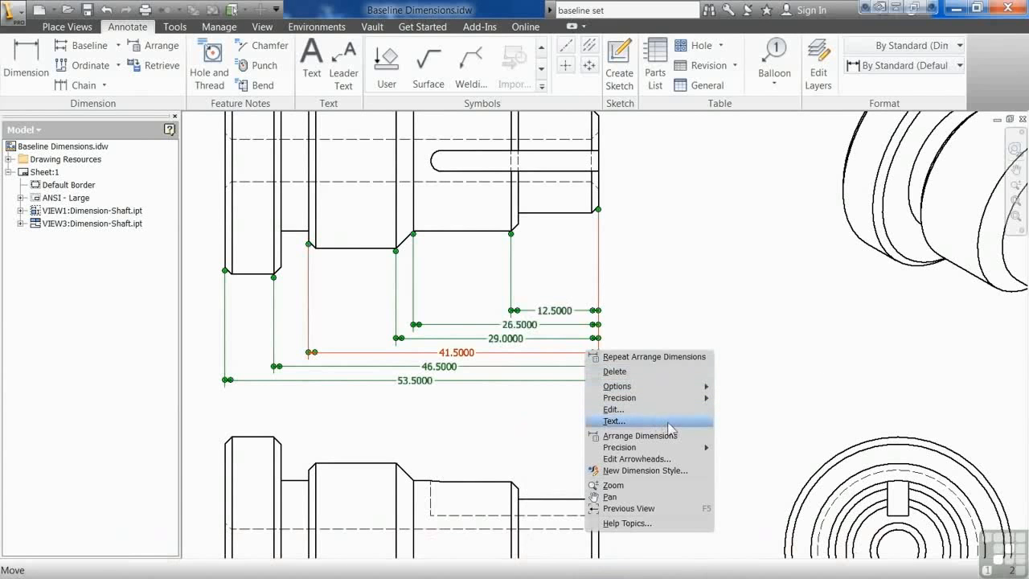
mouse_move(703, 454)
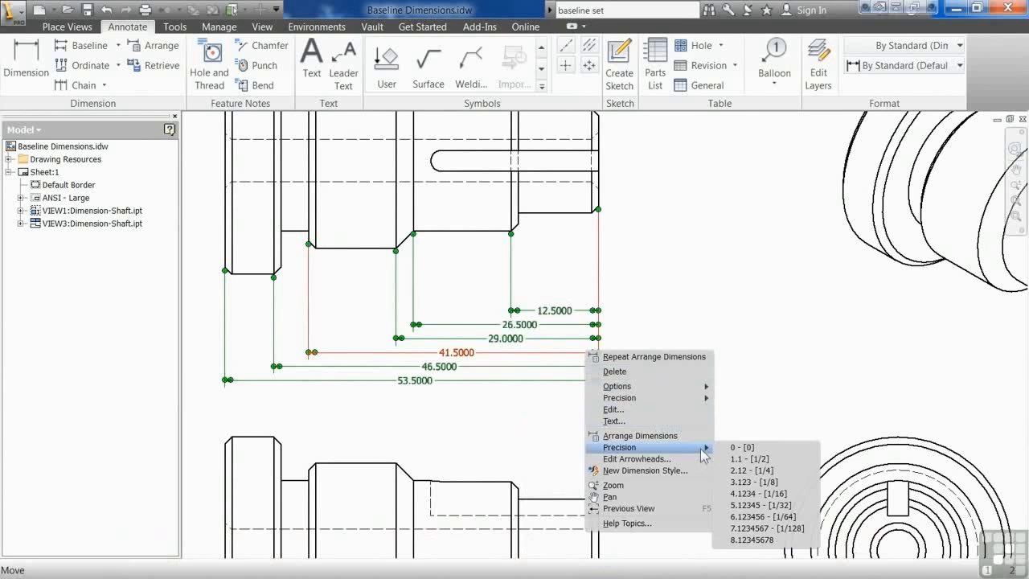
click(759, 483)
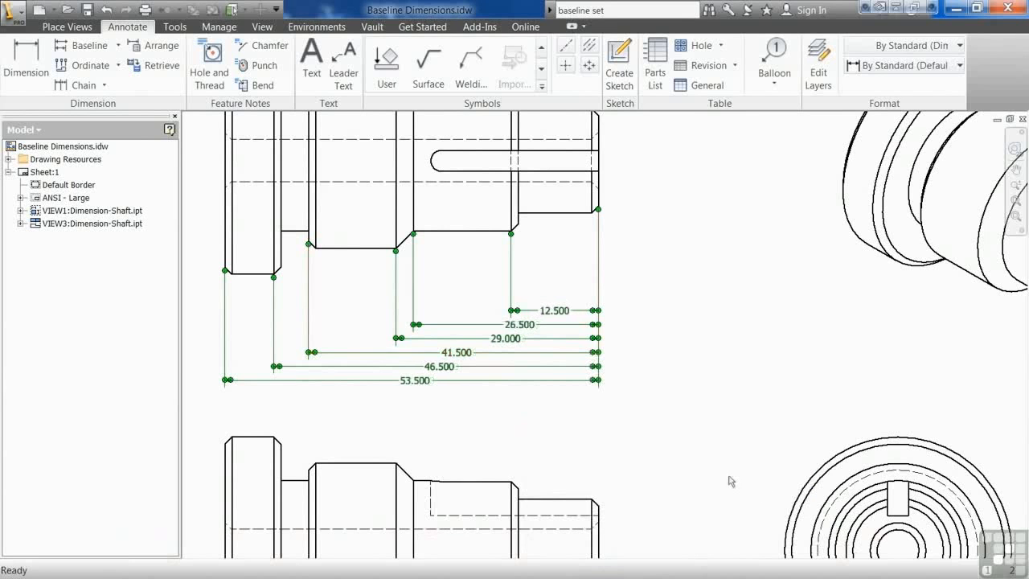
right_click(595, 372)
mouse_move(662, 419)
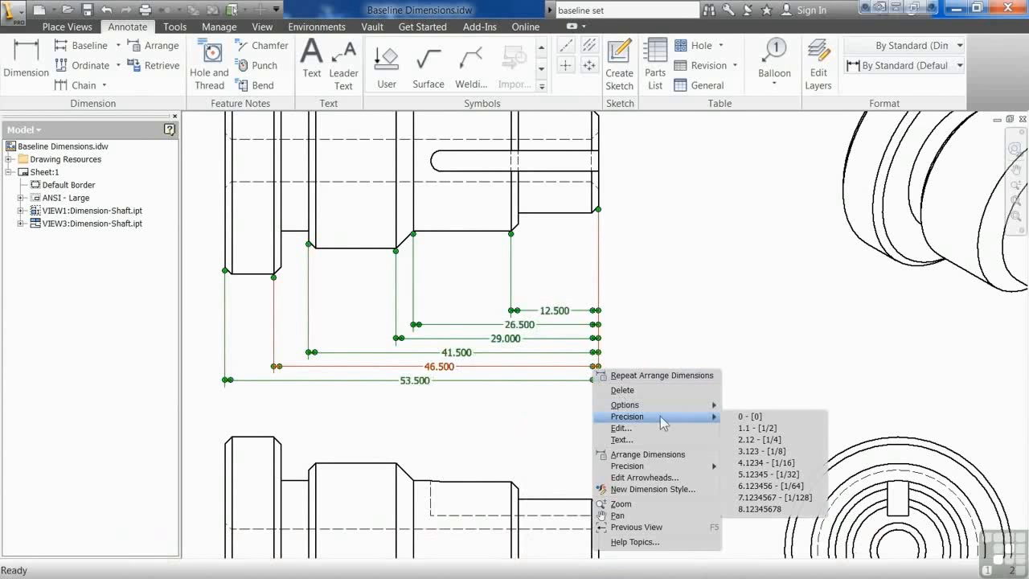
mouse_move(690, 473)
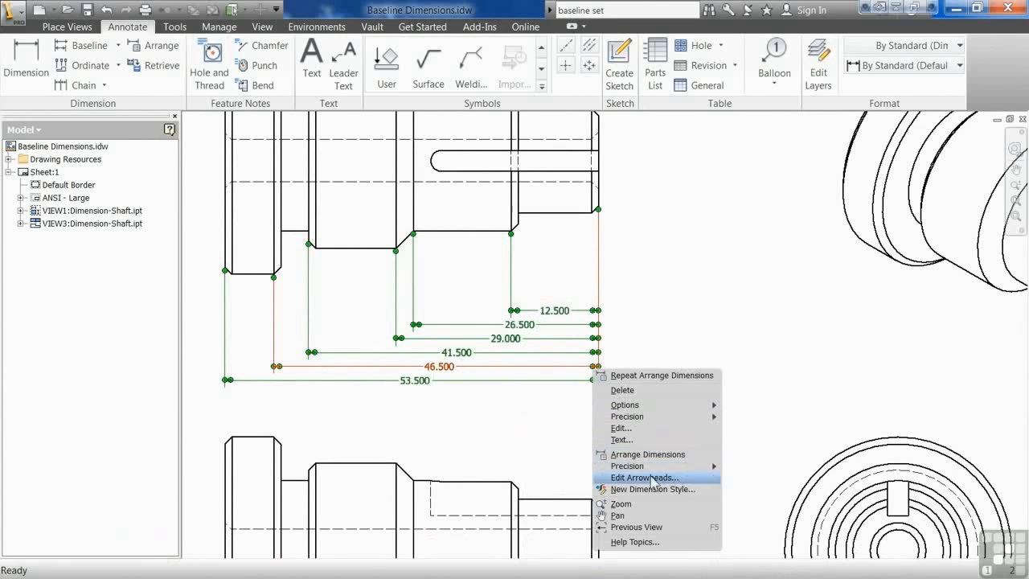
click(485, 419)
- Try the Default (ANSI) and Default - mm (ANSI) styles on the upper shaft view's baseline dimensions
scroll(472, 419, down, 3)
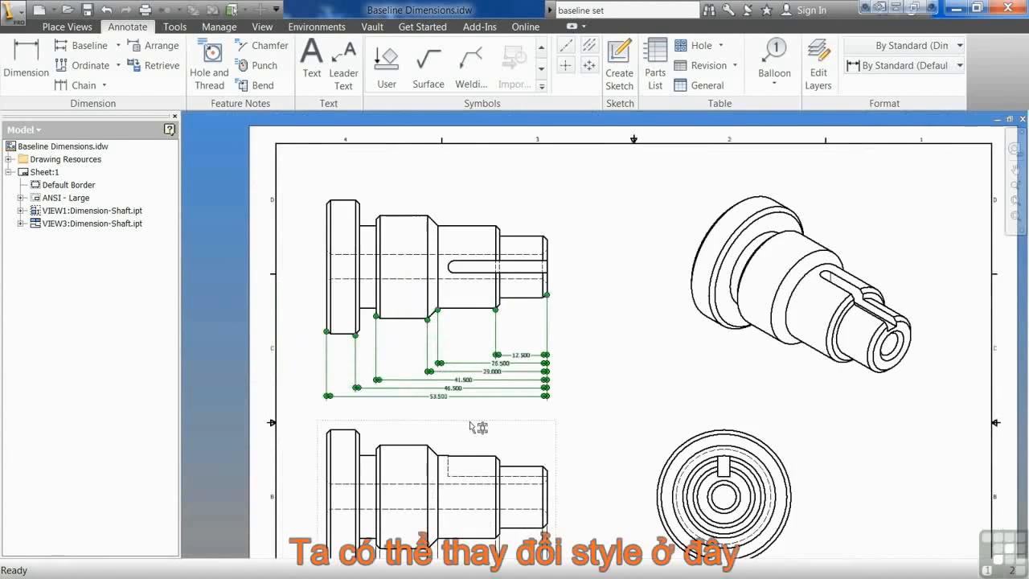
click(959, 67)
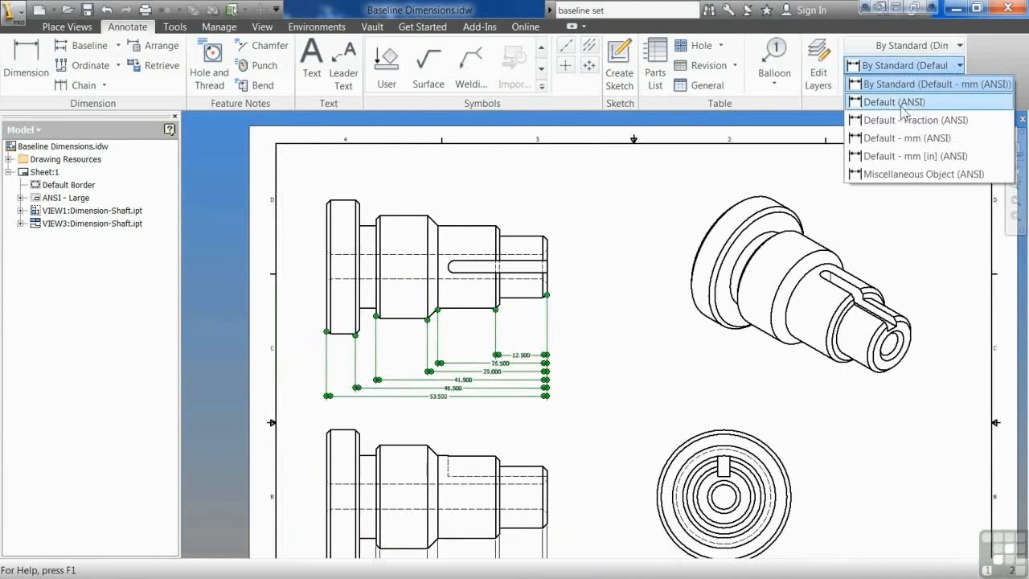
click(900, 104)
click(936, 69)
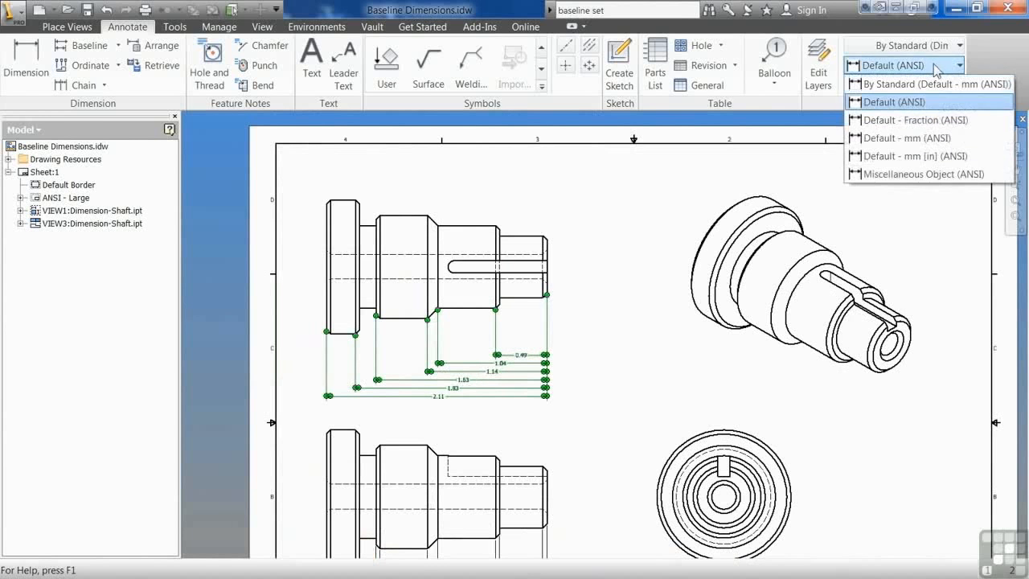
click(920, 139)
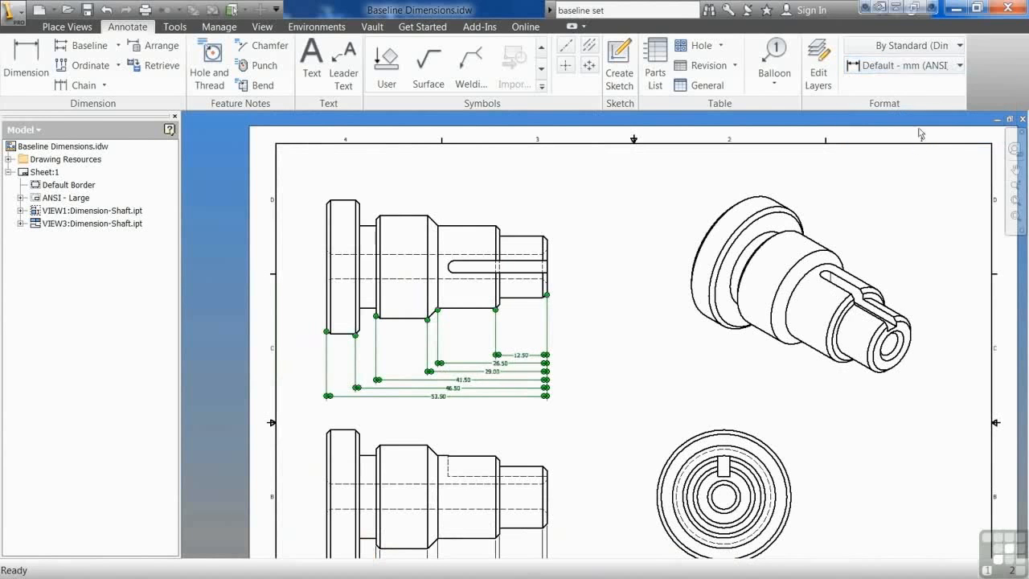
- Set the style of the upper shaft view's baseline dimensions to Default - mm [in] (ANSI) and inspect their text
click(928, 66)
click(915, 155)
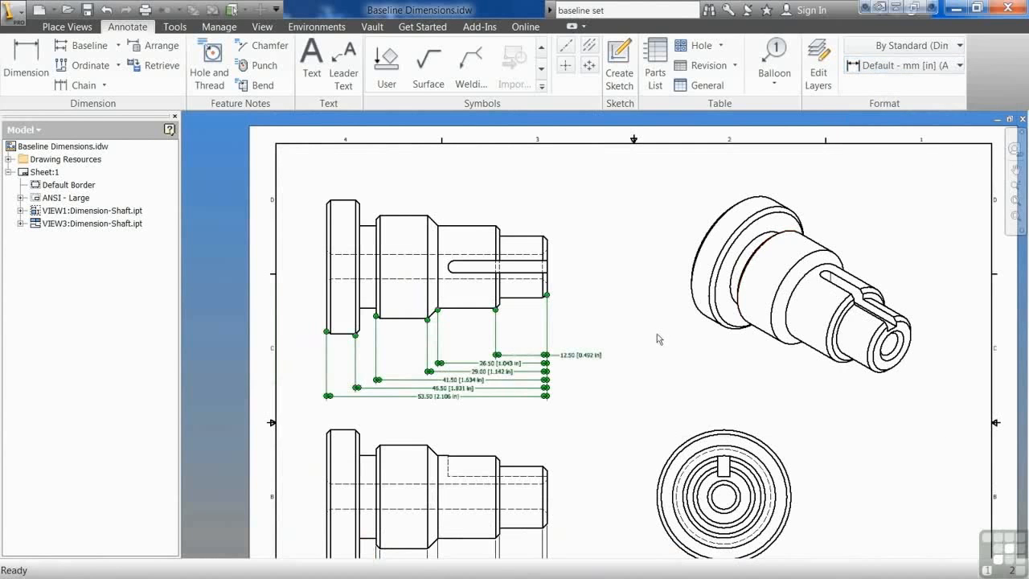
scroll(494, 394, down, 3)
scroll(494, 394, down, 2)
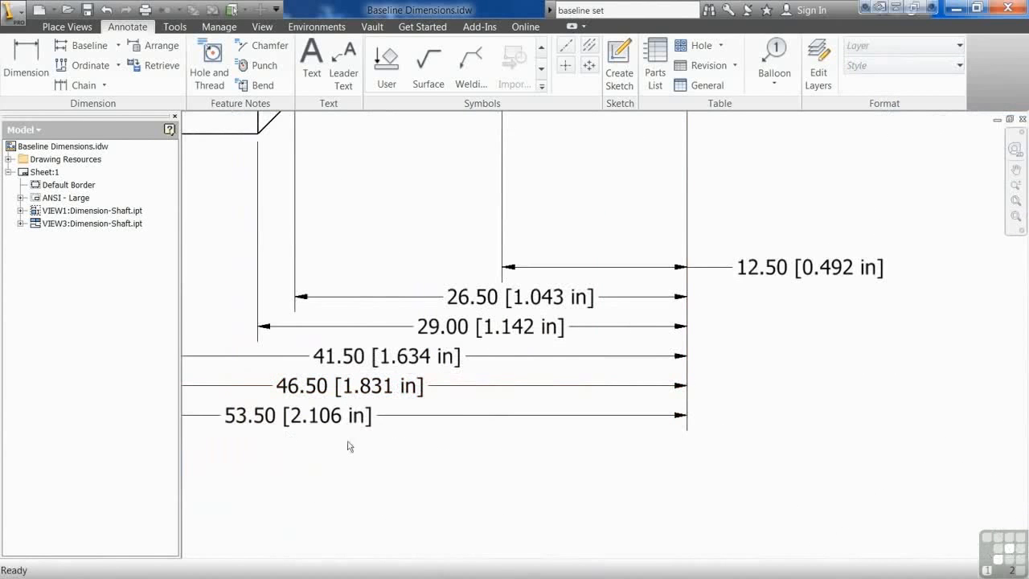
scroll(400, 463, up, 3)
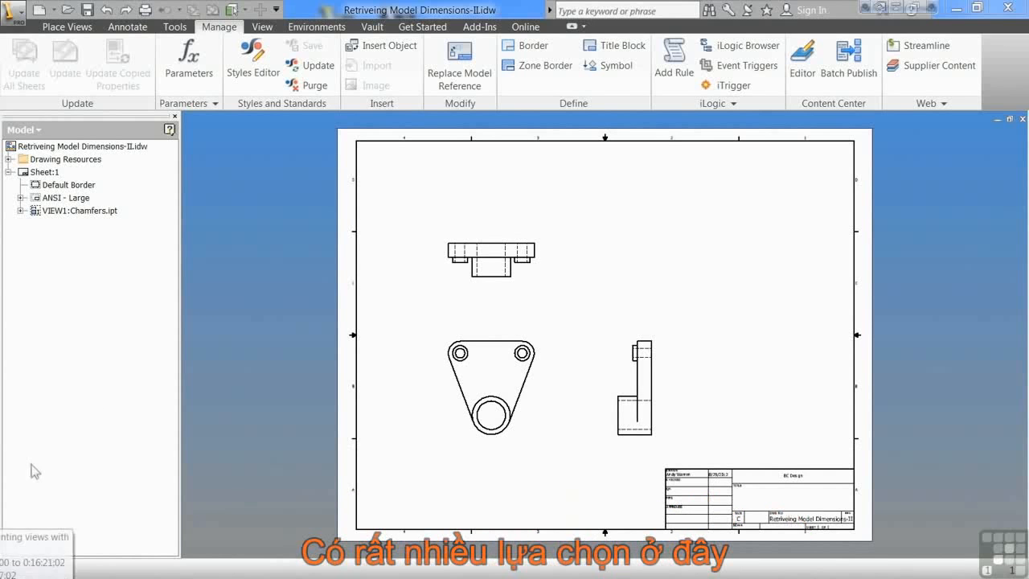
- Create a local copy of the Revision Table (ANSI) style, replacing ANSI in its name with the author's first name
click(264, 66)
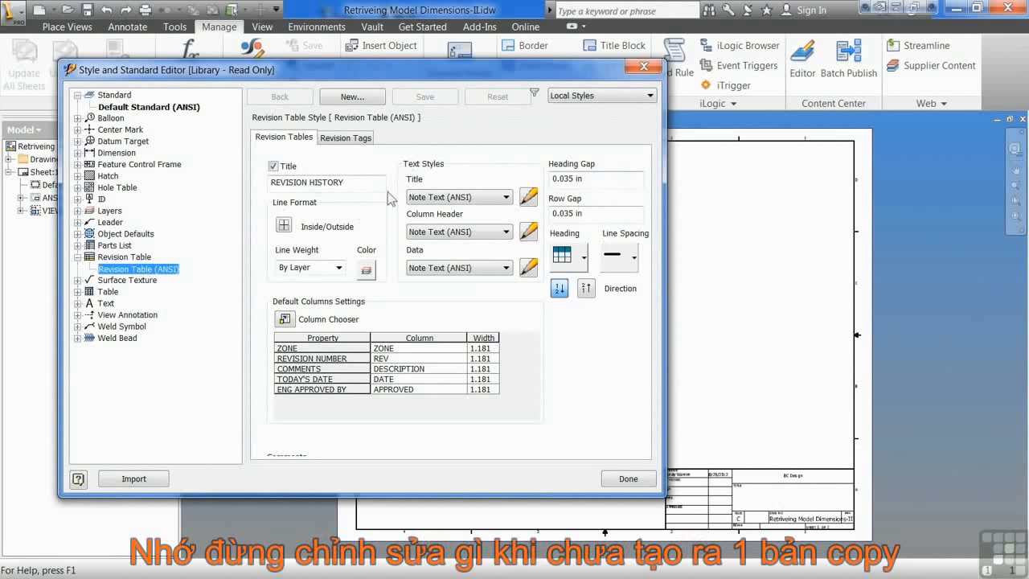
click(354, 98)
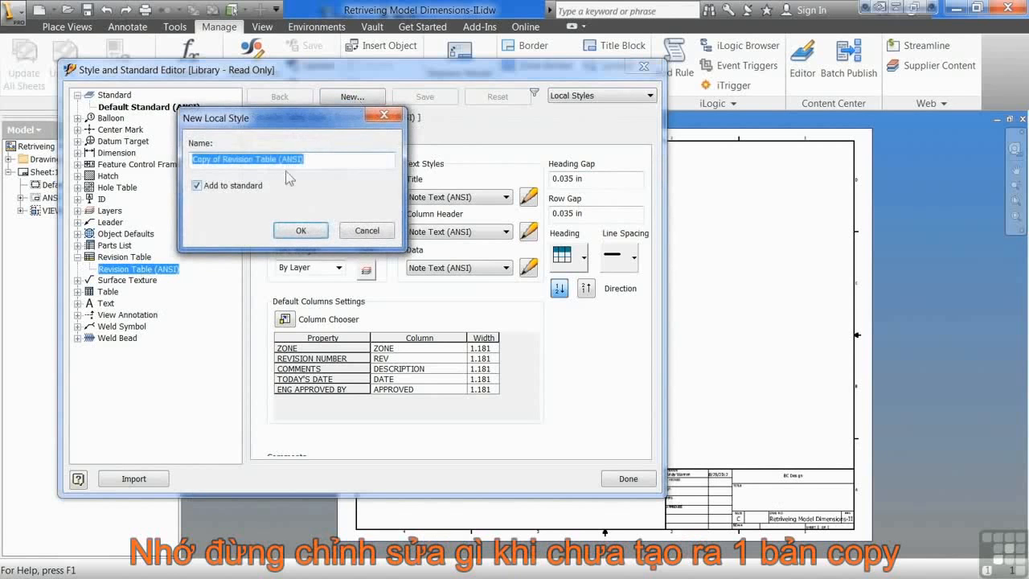
click(225, 159)
drag(226, 159, 192, 159)
key(BackSpace)
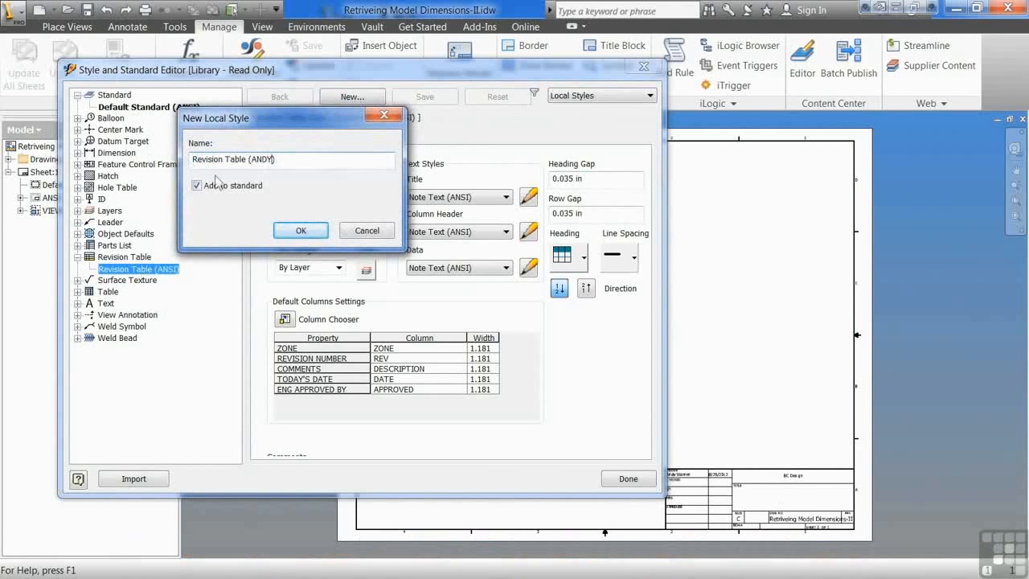
click(299, 231)
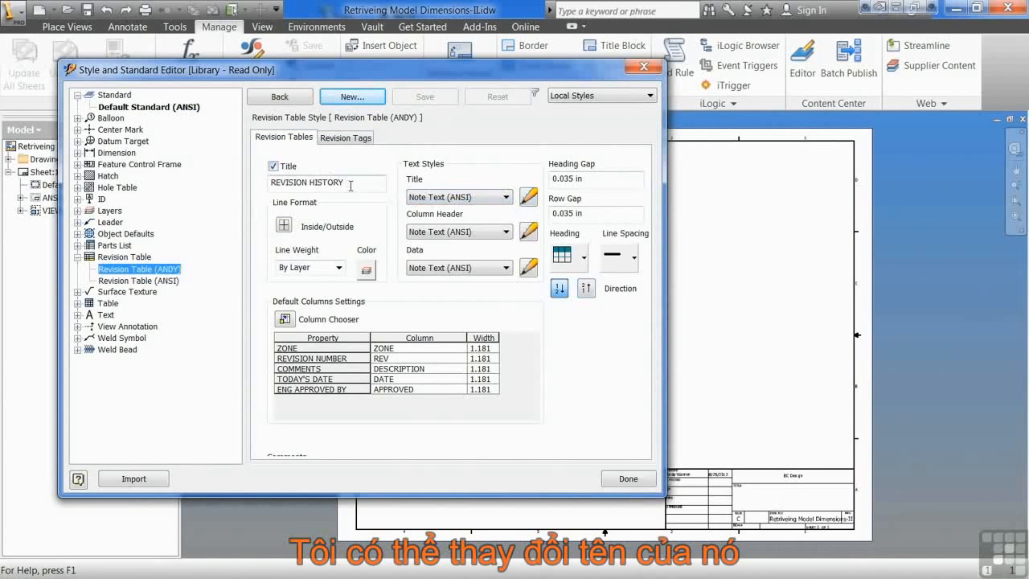
- Shorten the new revision table style's title to REVISION and review its line spacing options
drag(359, 182, 309, 186)
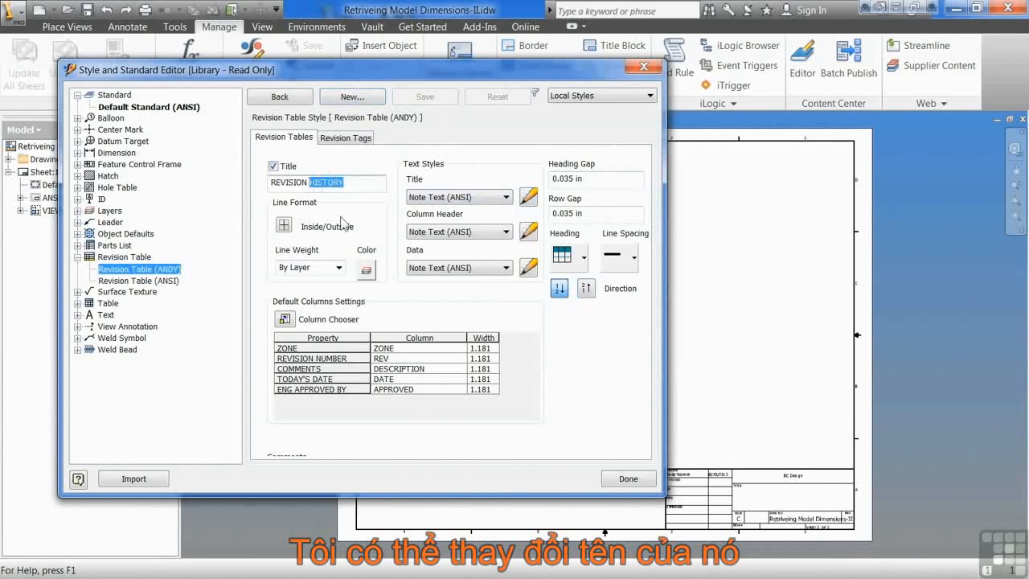
text(TA)
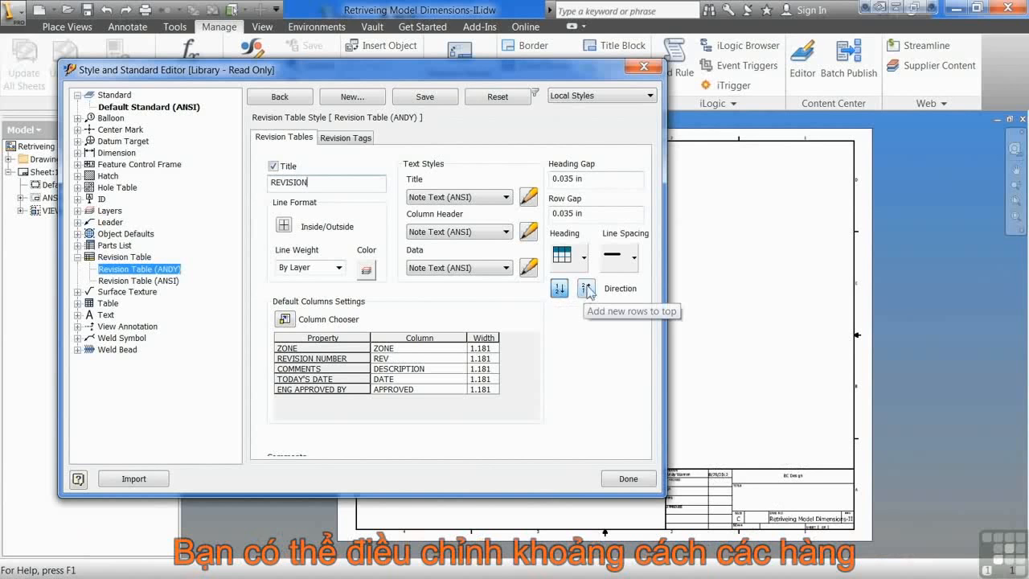
click(634, 258)
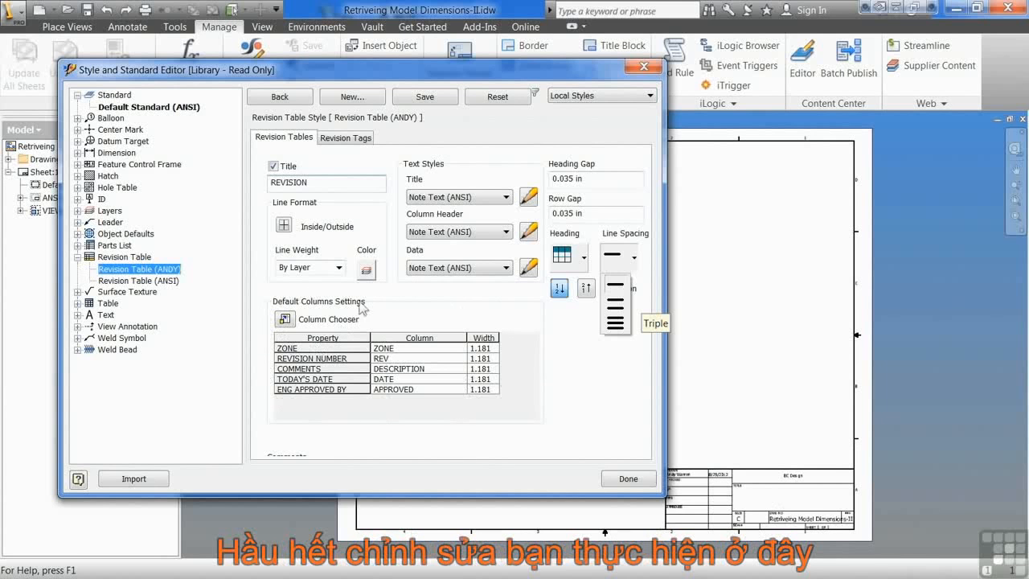
click(368, 414)
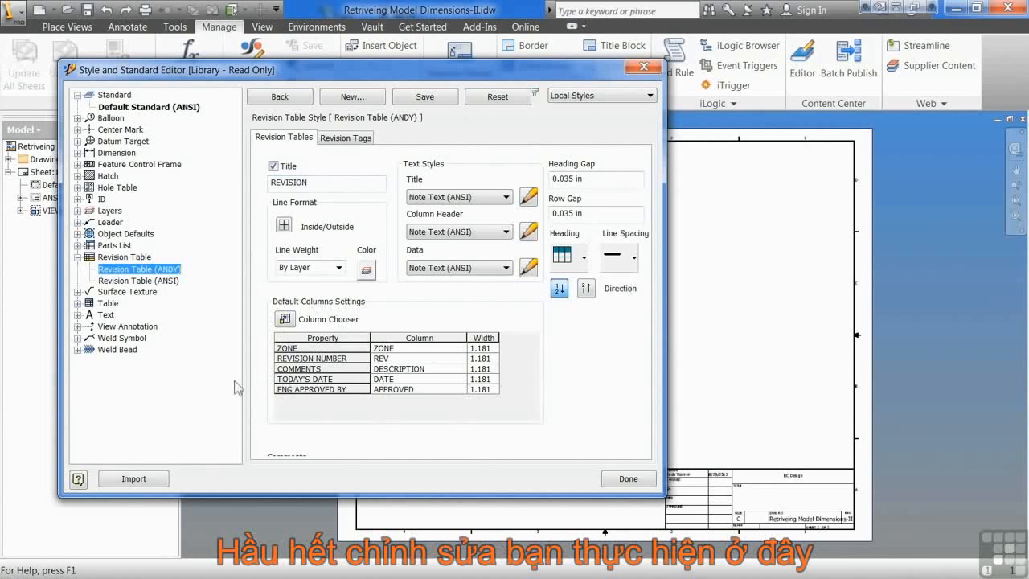
- Remove the ZONE and APPROVED columns from the style's default columns and add AUTHOR
click(285, 319)
click(356, 152)
click(309, 221)
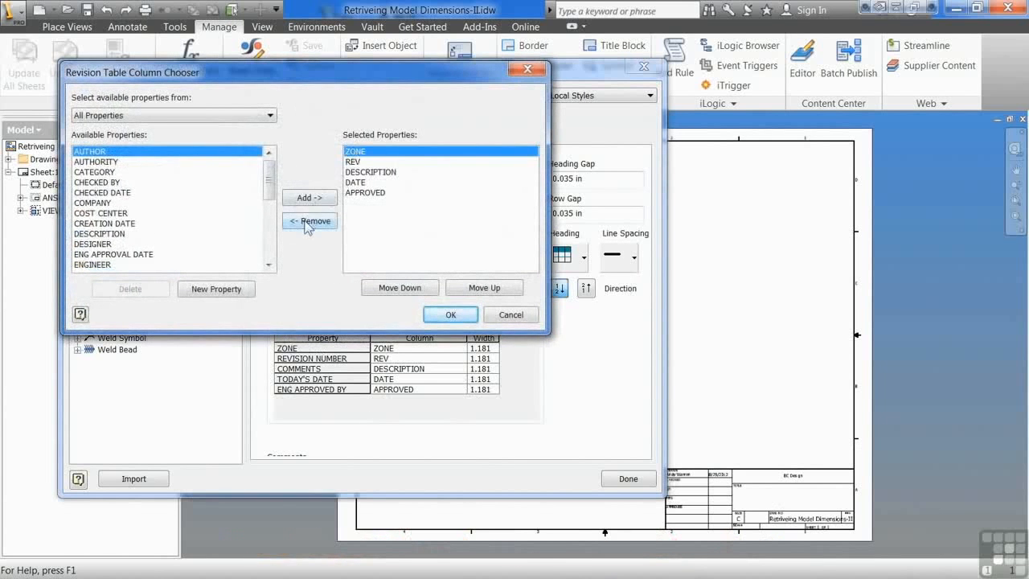
click(349, 183)
click(309, 221)
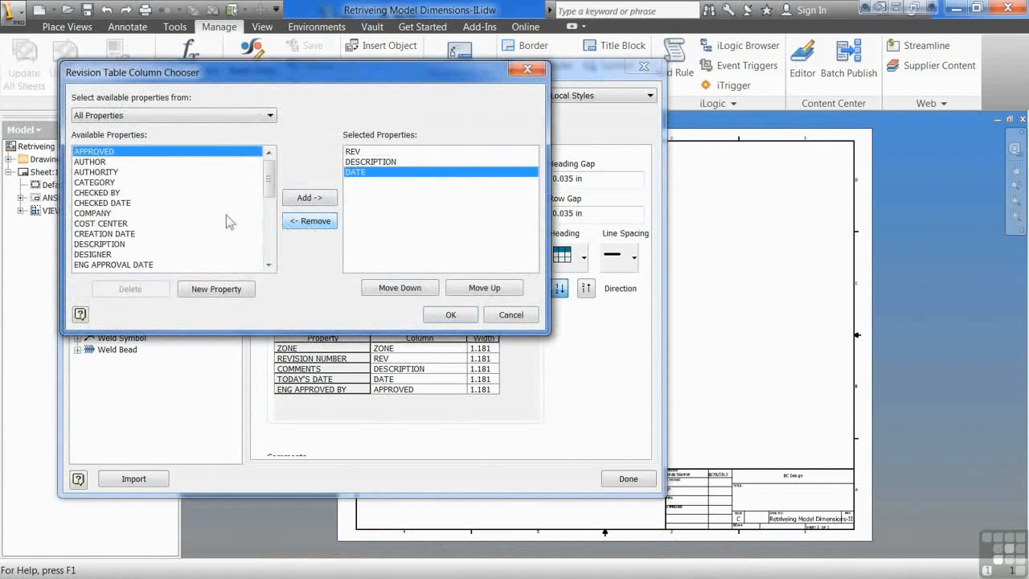
click(86, 163)
click(305, 201)
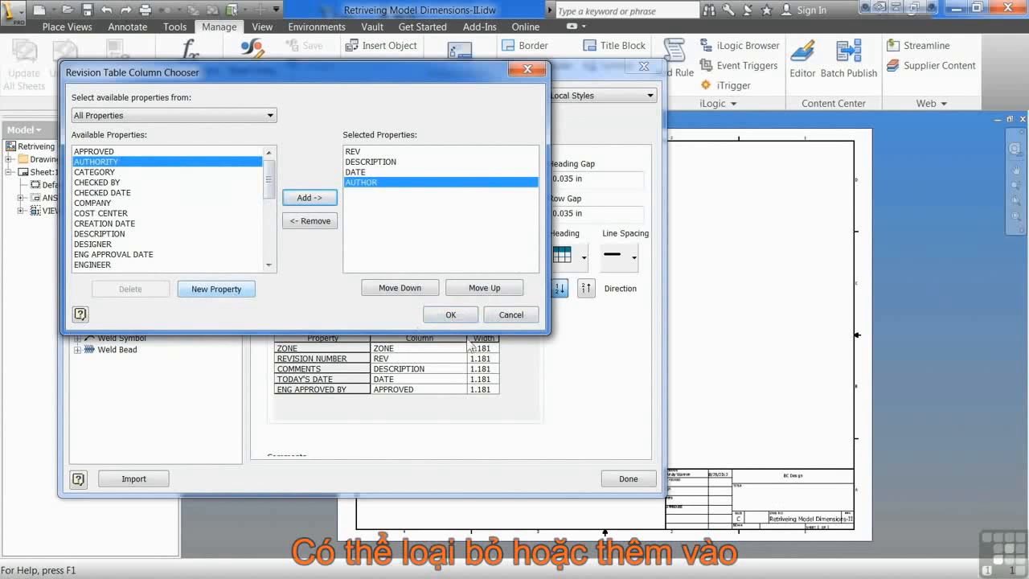
click(447, 314)
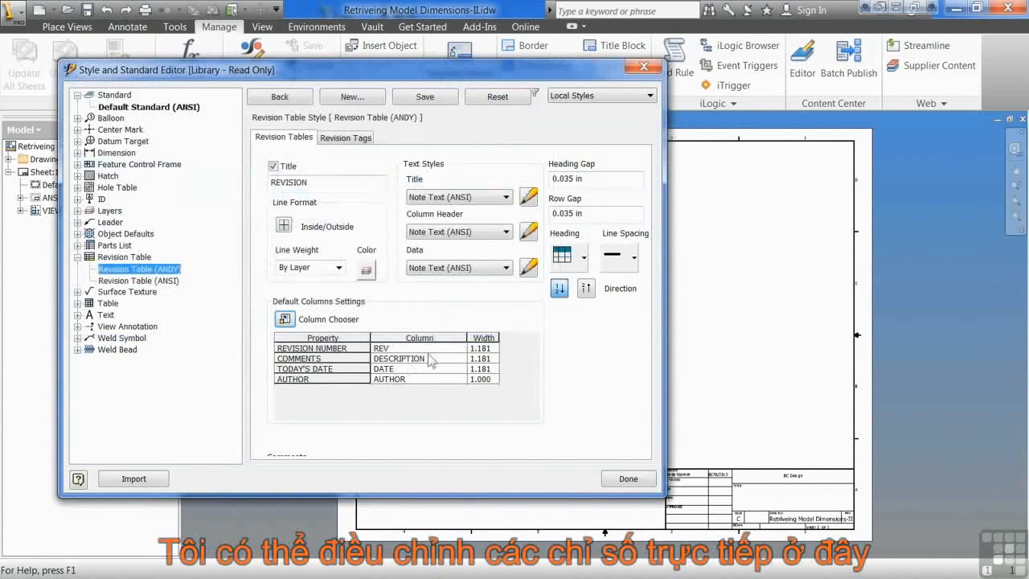
- Set the default column widths to 0.500 for REV, 3.000 for DESCRIPTION, 1.000 for DATE and 1.500 for AUTHOR
click(484, 351)
double_click(492, 348)
text(0.500)
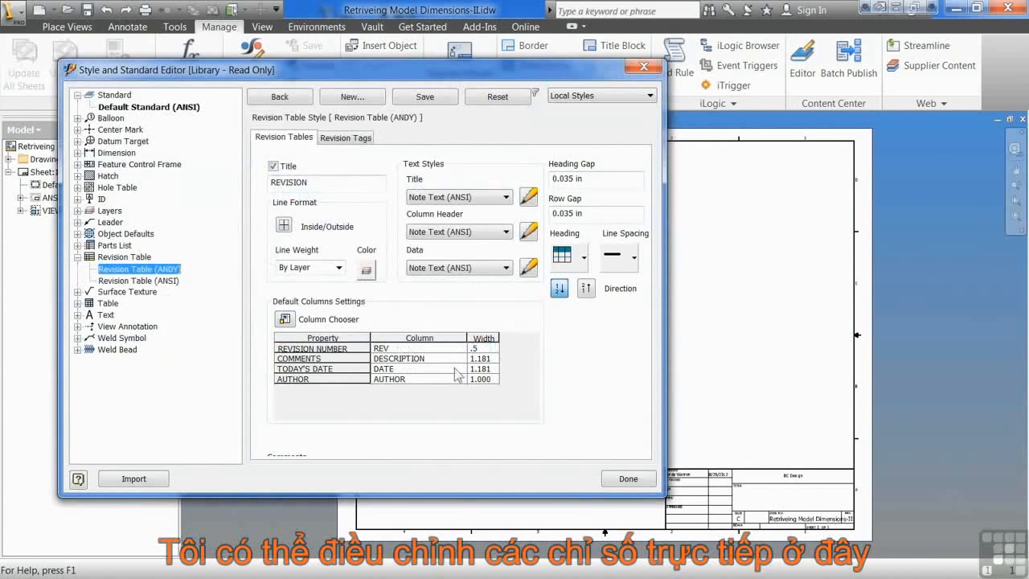
double_click(493, 358)
text(3)
double_click(489, 369)
text(1)
double_click(482, 378)
text(1.)
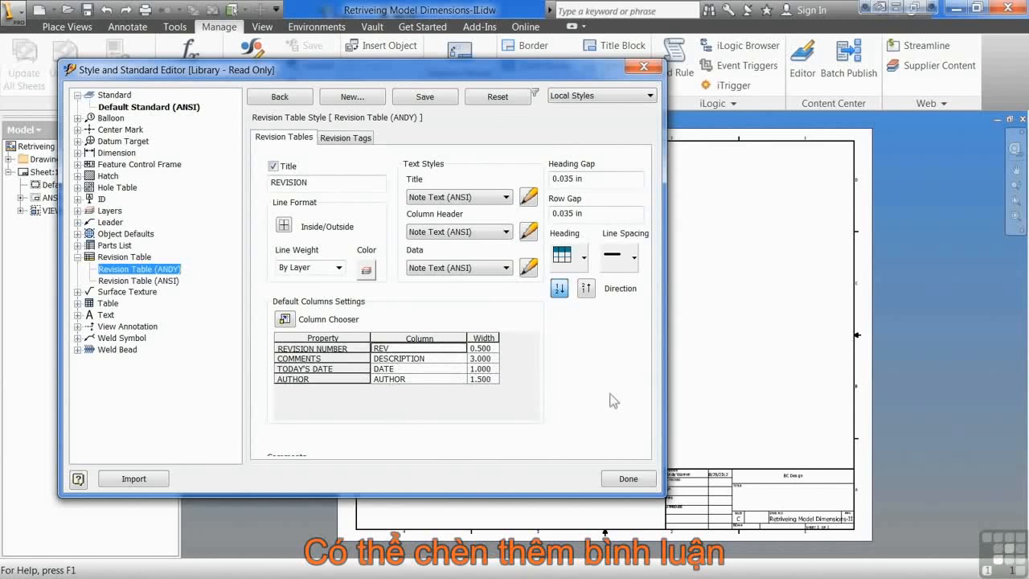
- Add a style comment with the author's first name followed by "Changed on this Date to make Room for Full User Name"
drag(451, 496, 465, 571)
click(302, 481)
text(Andy Changed on this Date to make Room for Full )
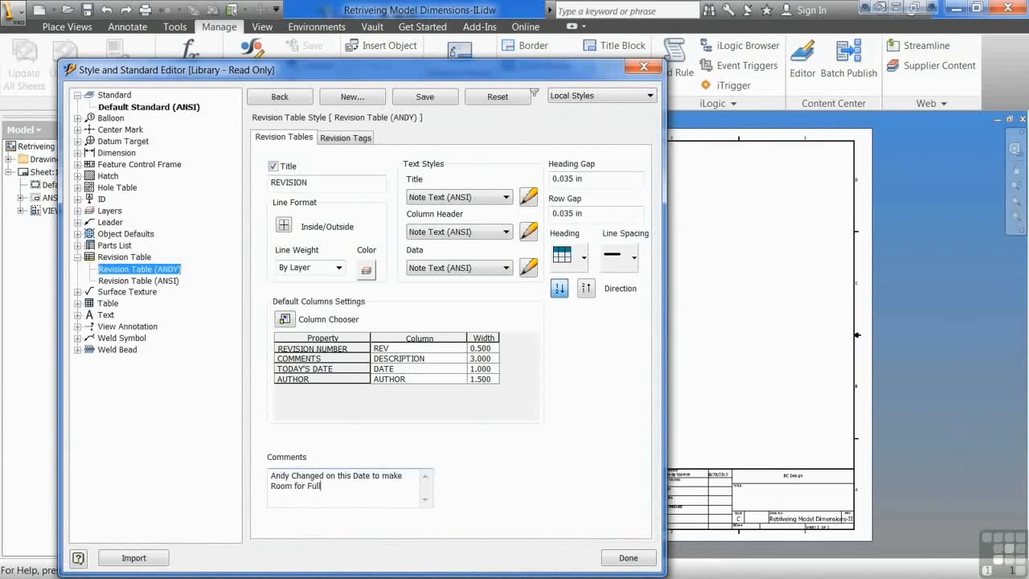
text(User Name)
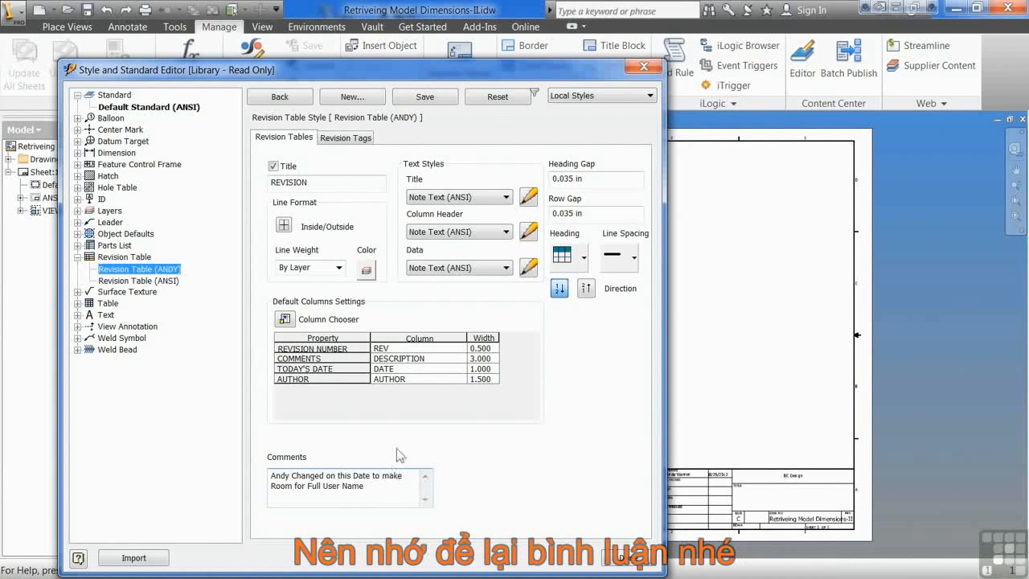
- Choose Triangular as the revision tag shape in the new revision table style
click(347, 139)
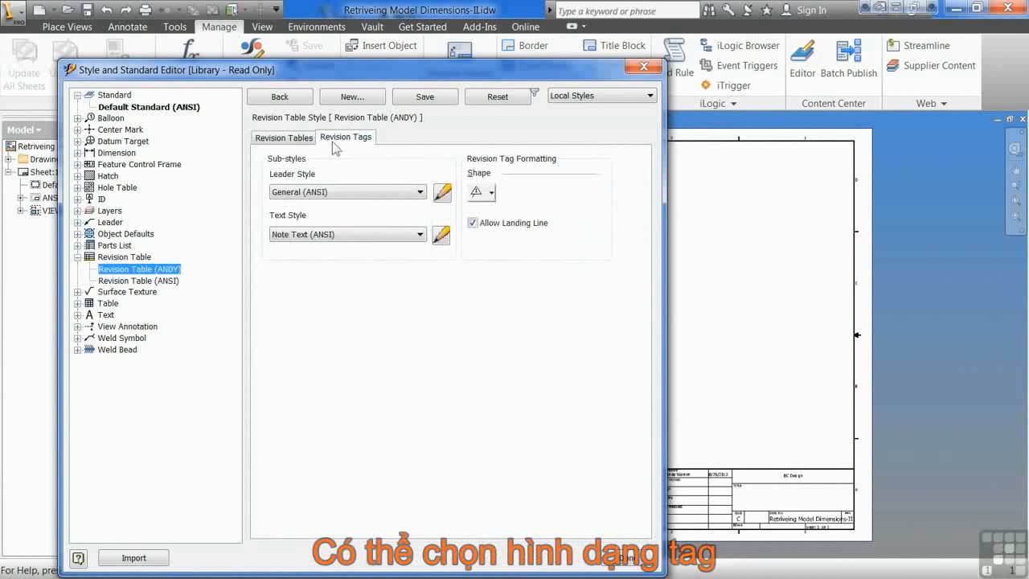
click(490, 192)
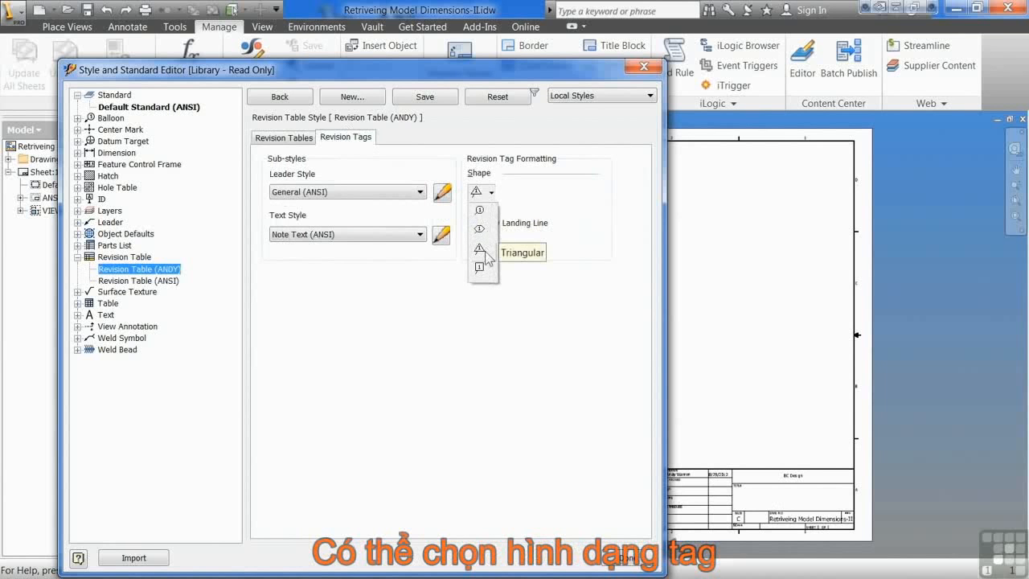
click(485, 254)
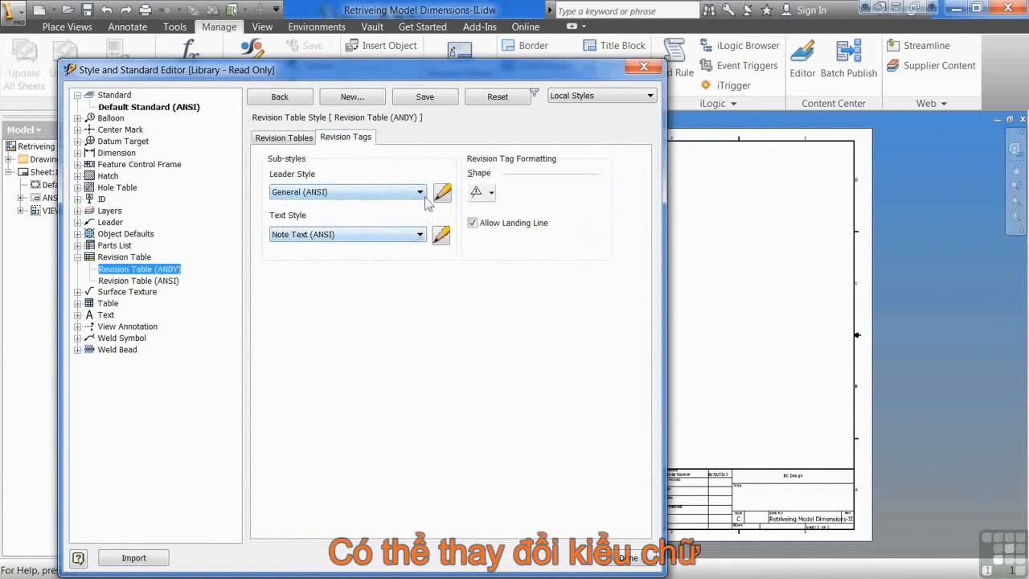
- Save the new revision table style and close the Style and Standard Editor
click(294, 139)
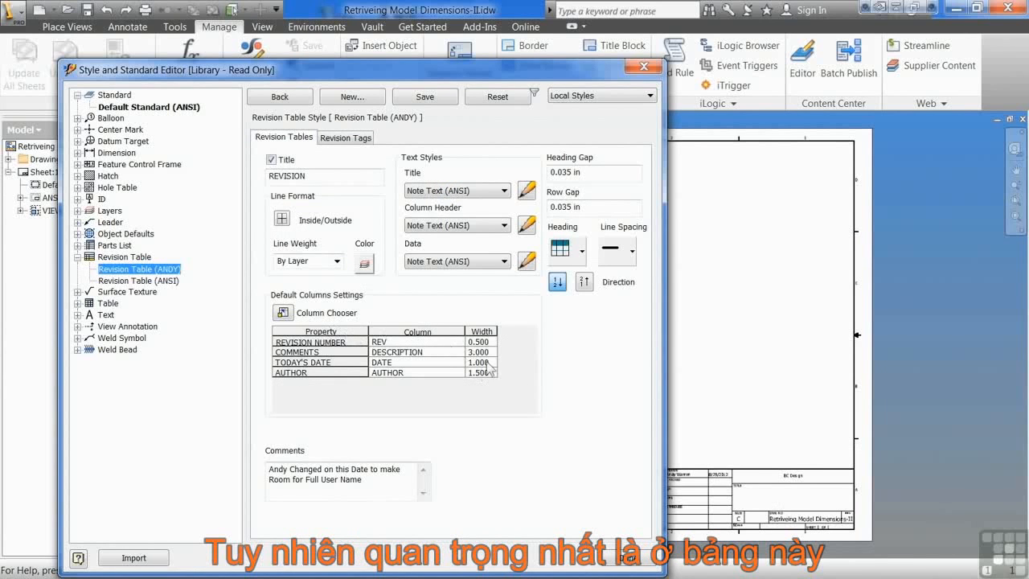
click(421, 98)
click(628, 558)
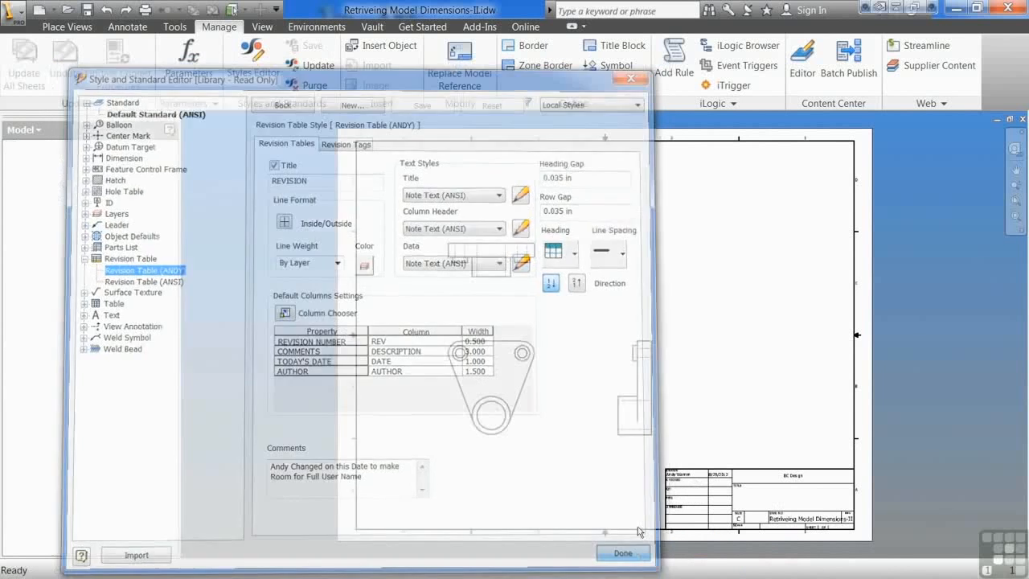
- Place an entire-drawing revision table in the new custom style, numerically auto-indexed from 1, at the sheet border's upper right corner
click(127, 27)
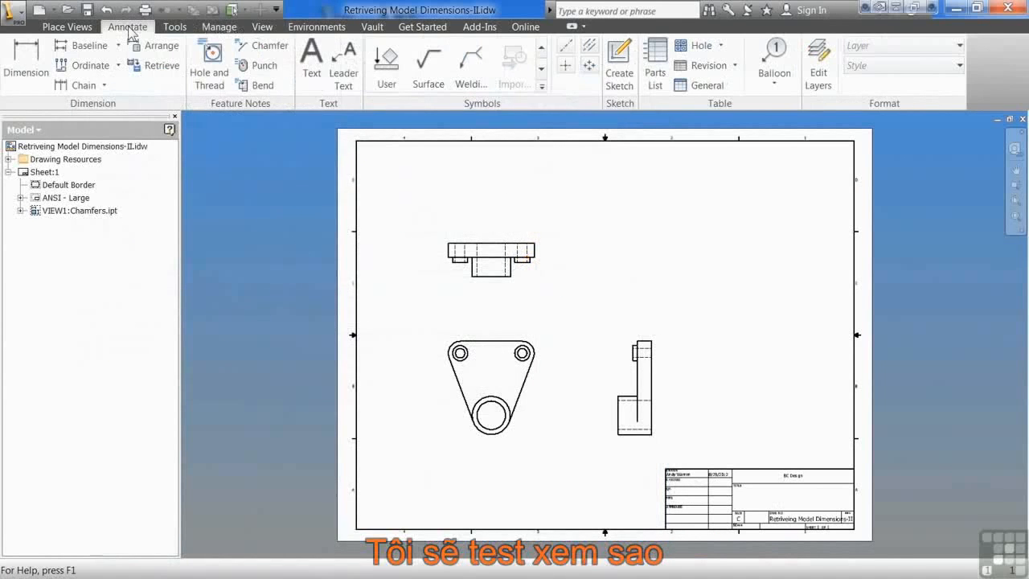
click(707, 65)
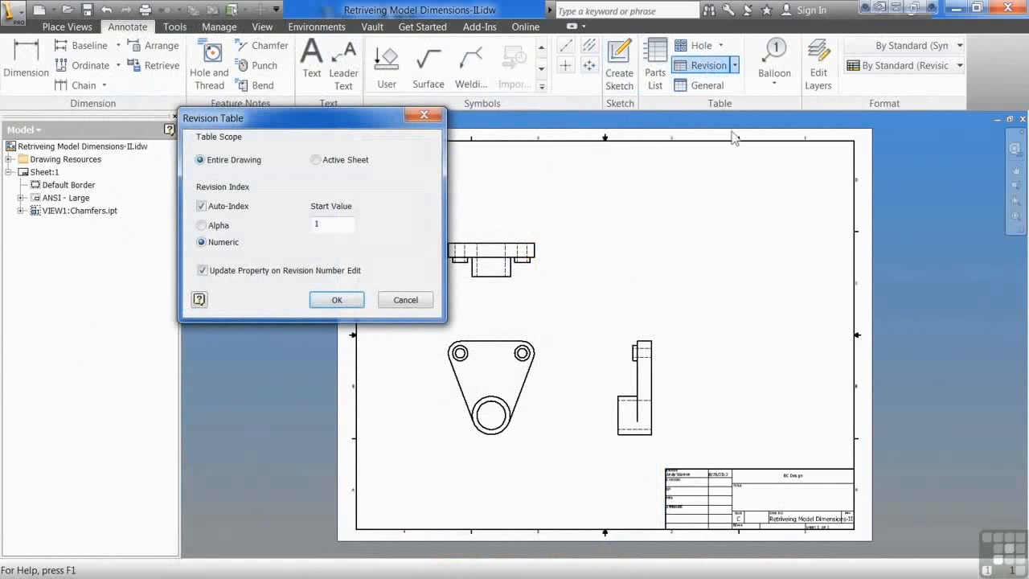
click(960, 65)
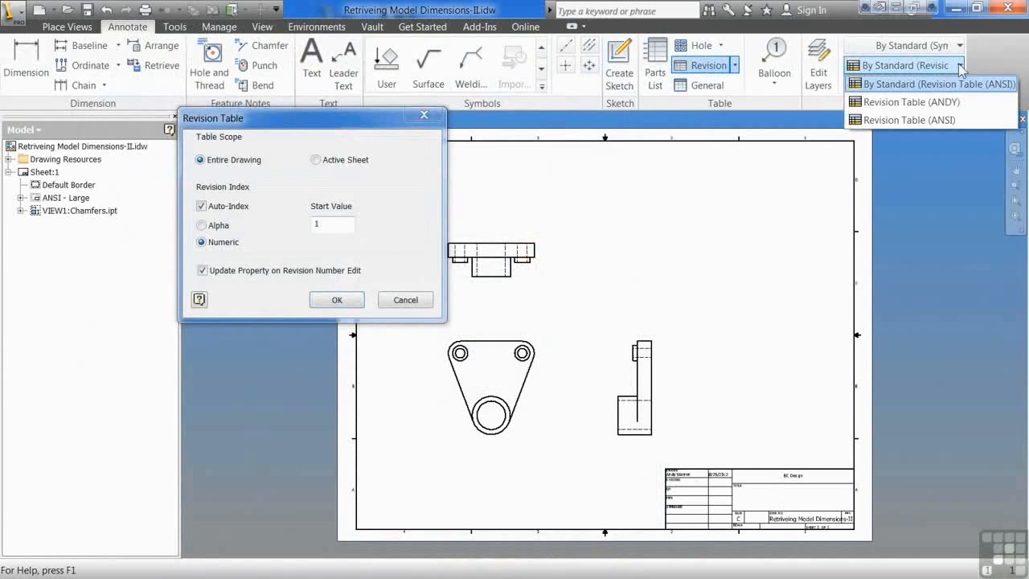
click(931, 106)
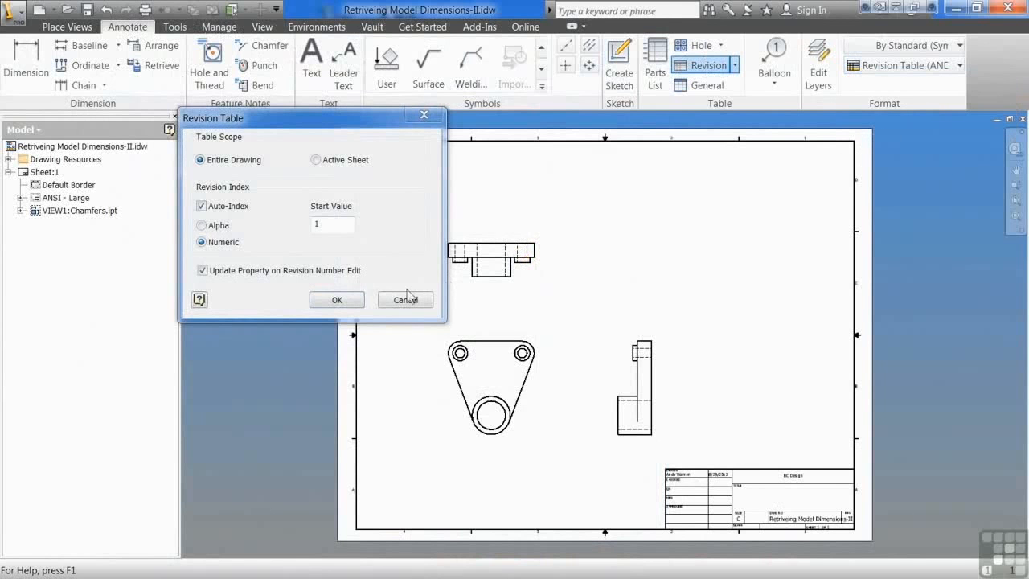
click(332, 299)
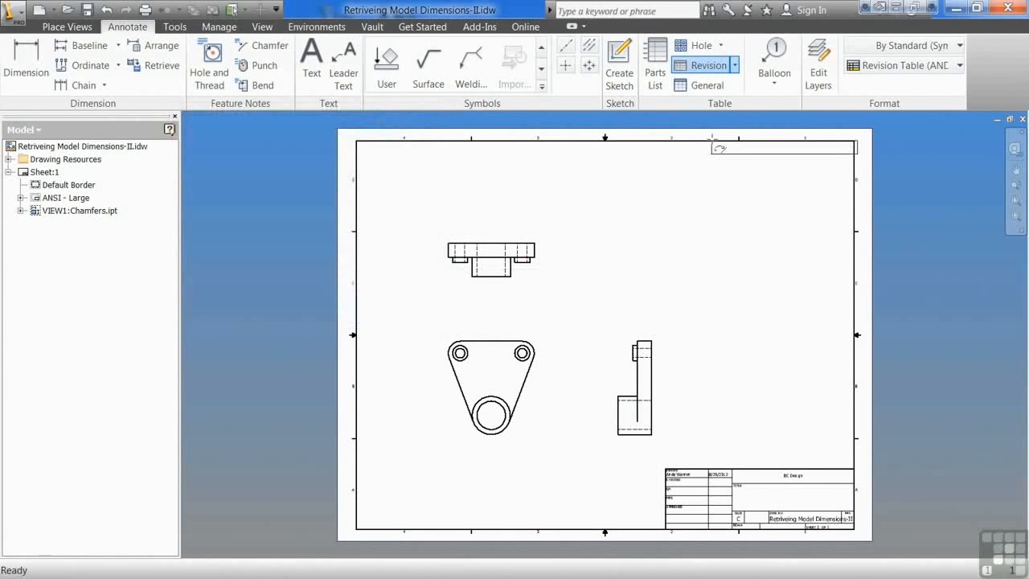
click(712, 144)
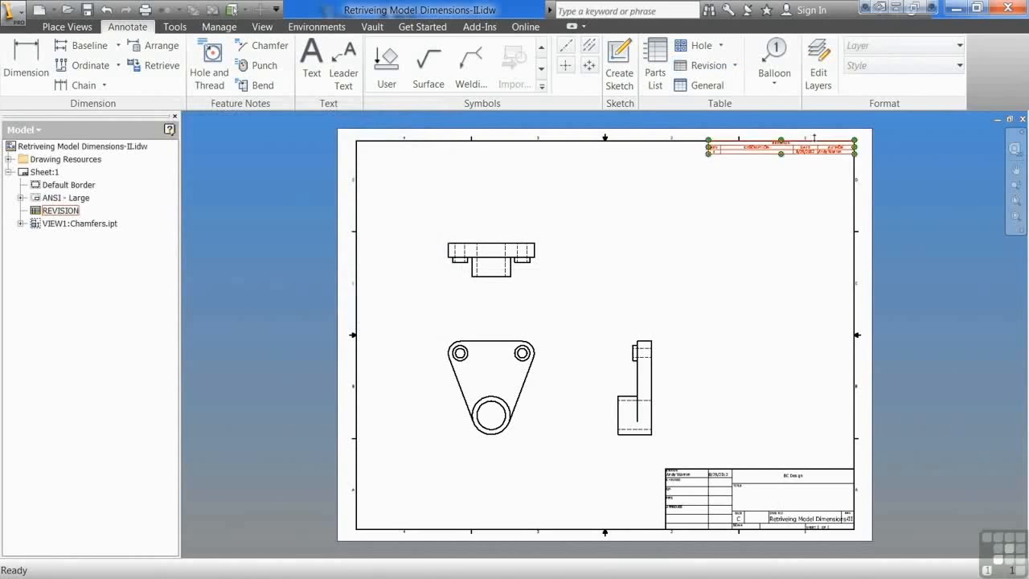
- Center-justify the AUTHOR column's value in the placed revision table
scroll(841, 151, up, 4)
middle_drag(868, 248, 710, 306)
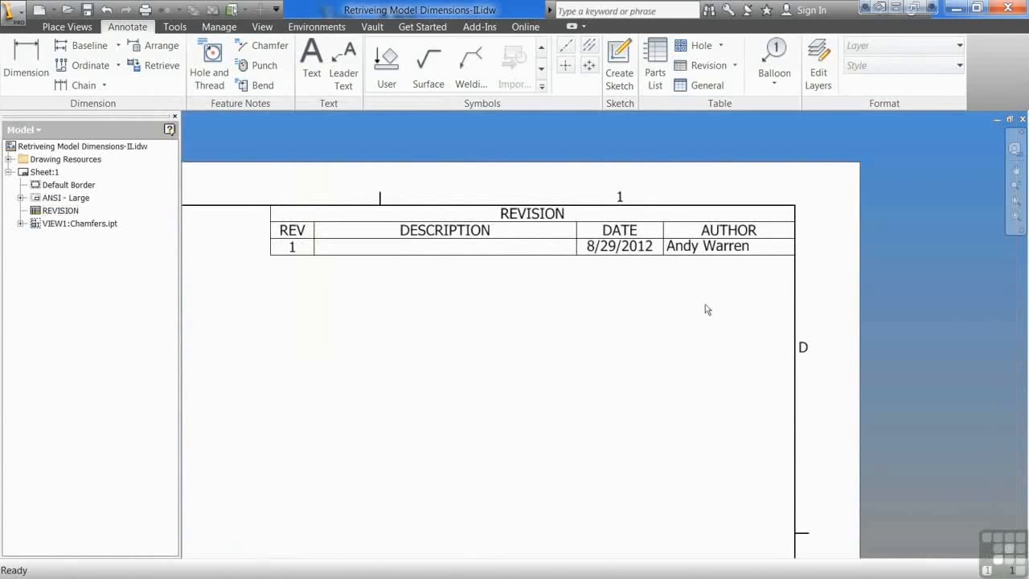
click(689, 245)
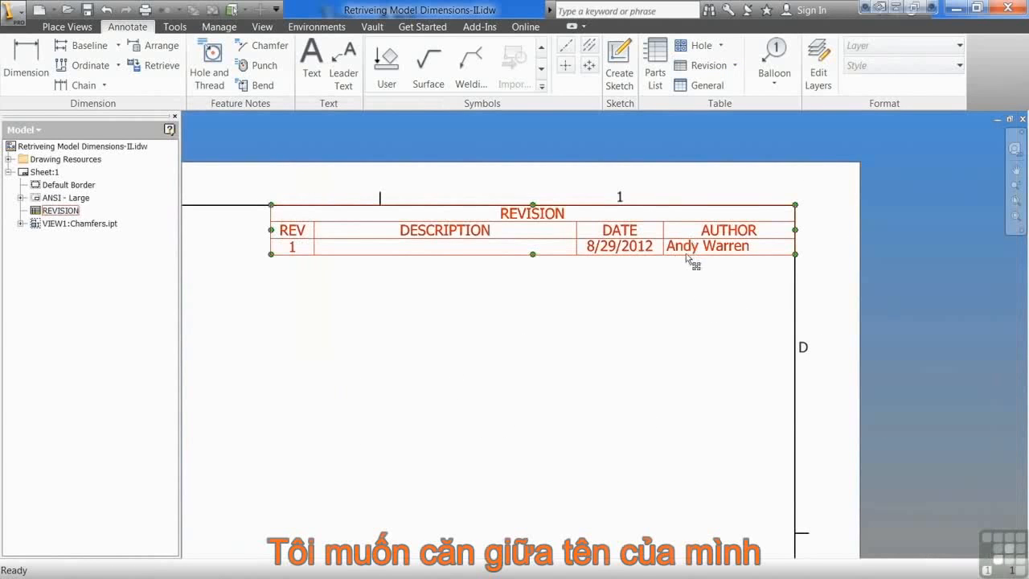
double_click(689, 254)
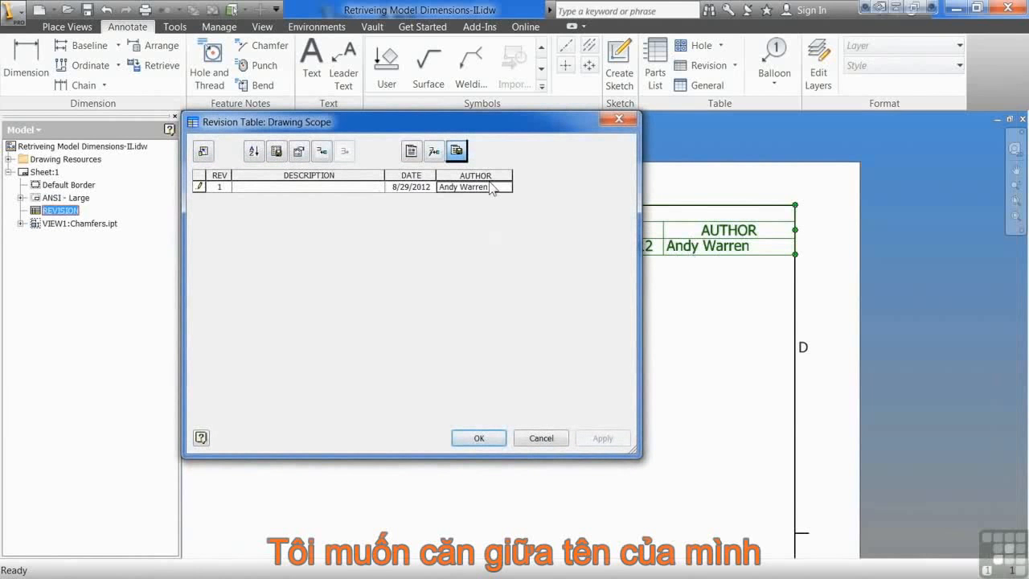
right_click(485, 177)
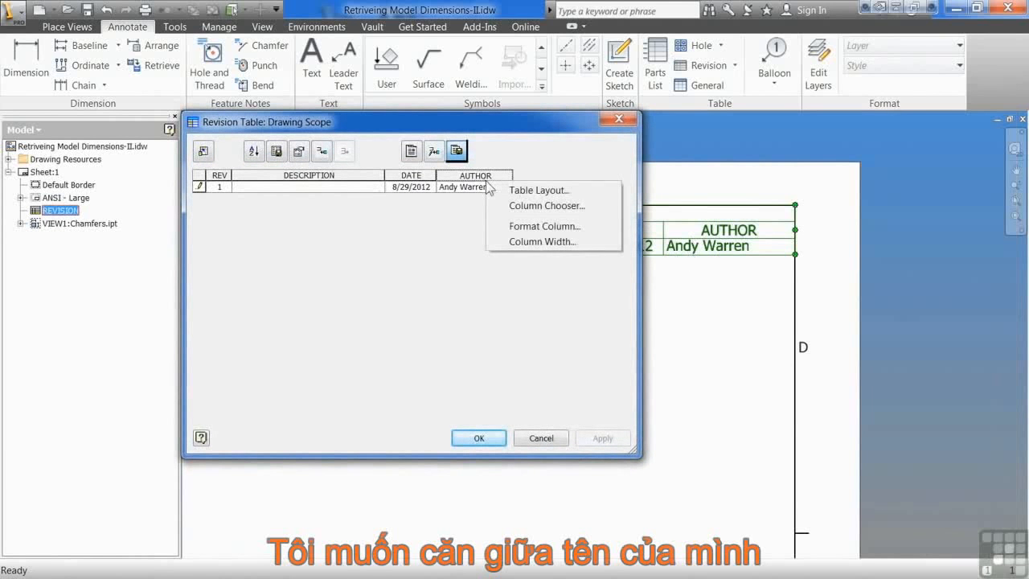
click(536, 229)
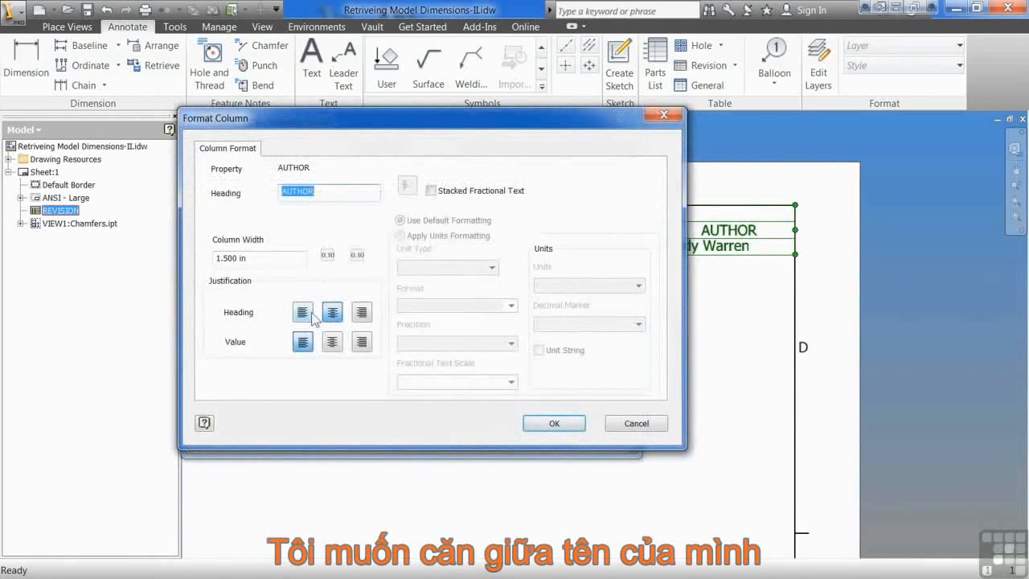
click(331, 341)
click(554, 422)
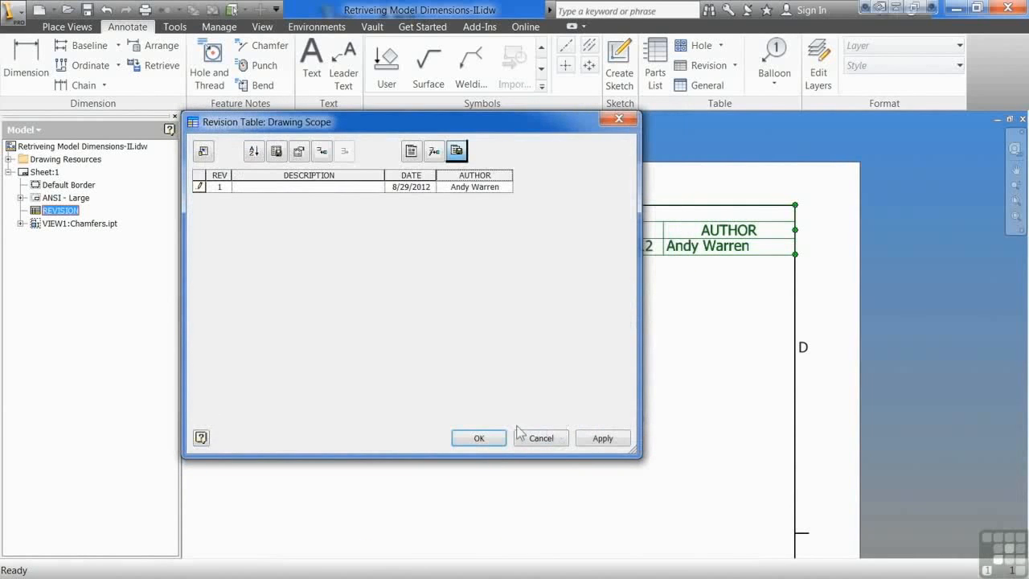
click(478, 438)
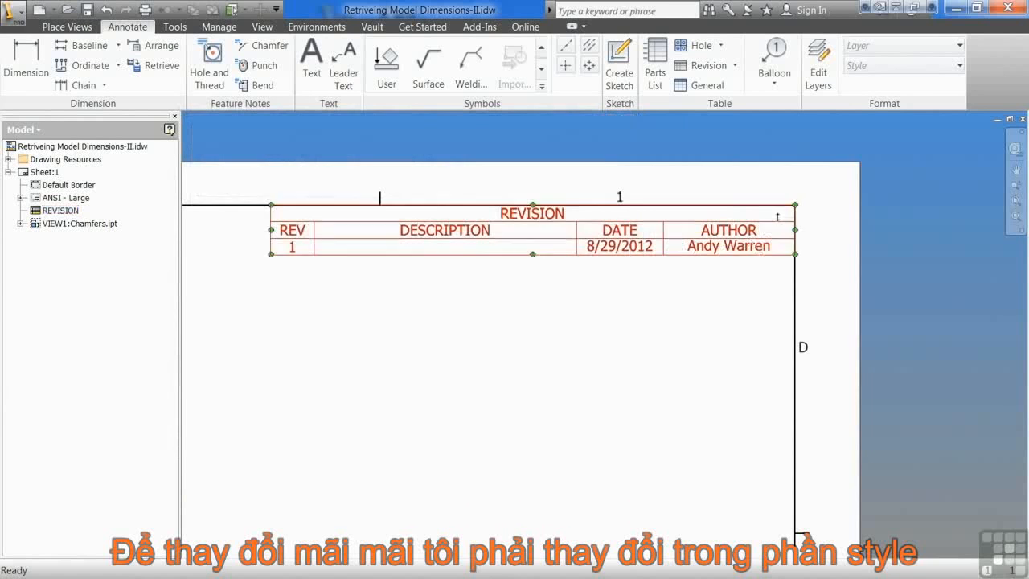
scroll(702, 225, up, 2)
click(711, 233)
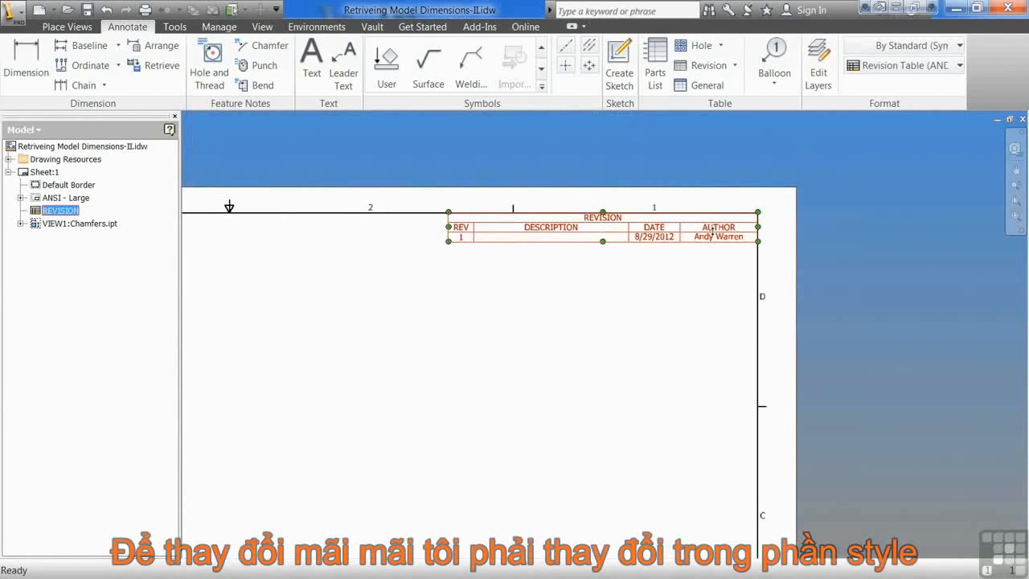
- Center-justify the AUTHOR column's value in the custom revision table style
right_click(717, 234)
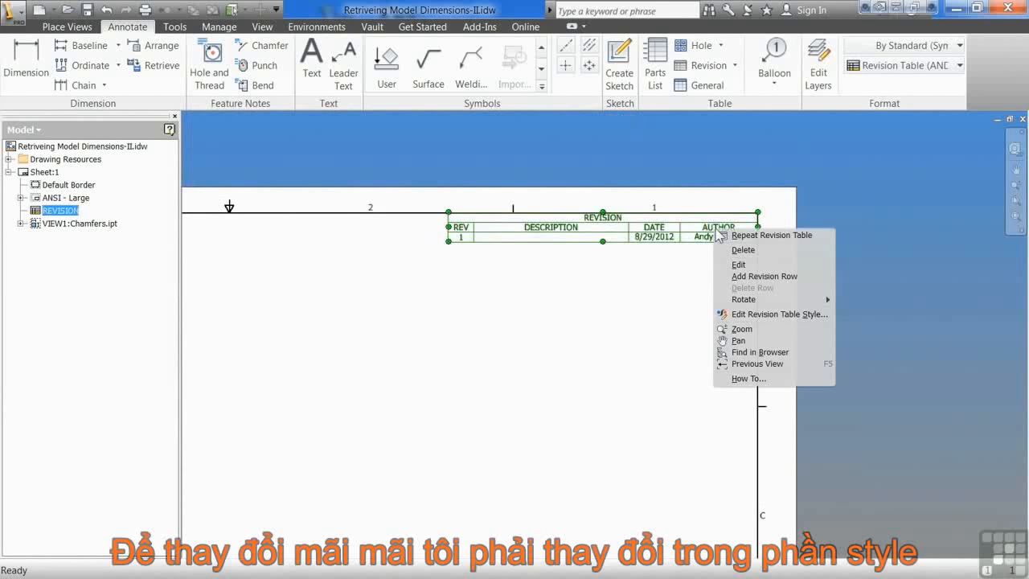
click(760, 315)
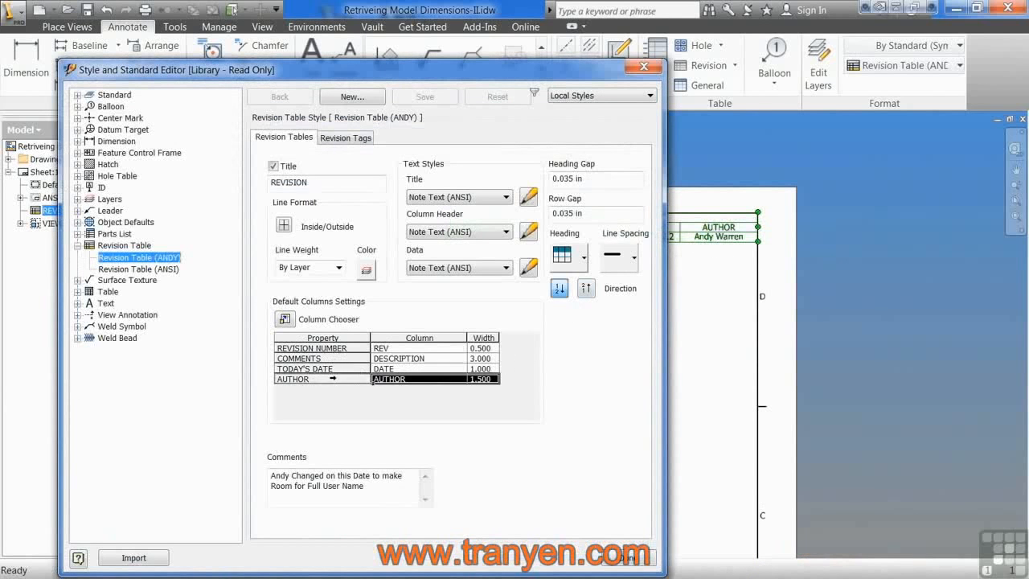
double_click(332, 378)
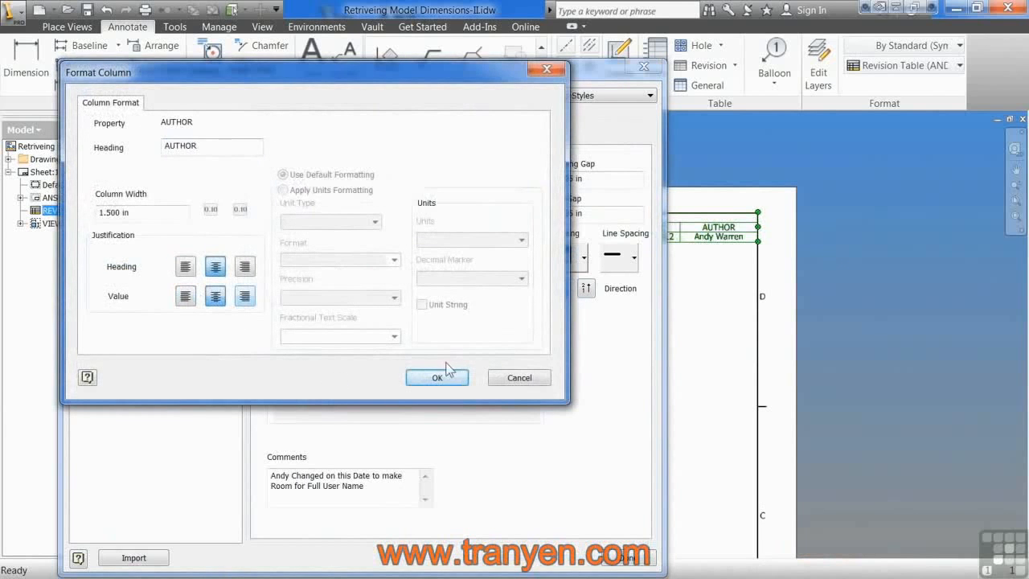
click(436, 377)
- Left-justify the DESCRIPTION column's value in the custom revision table style, save the edits and close the Style and Standard Editor
double_click(335, 357)
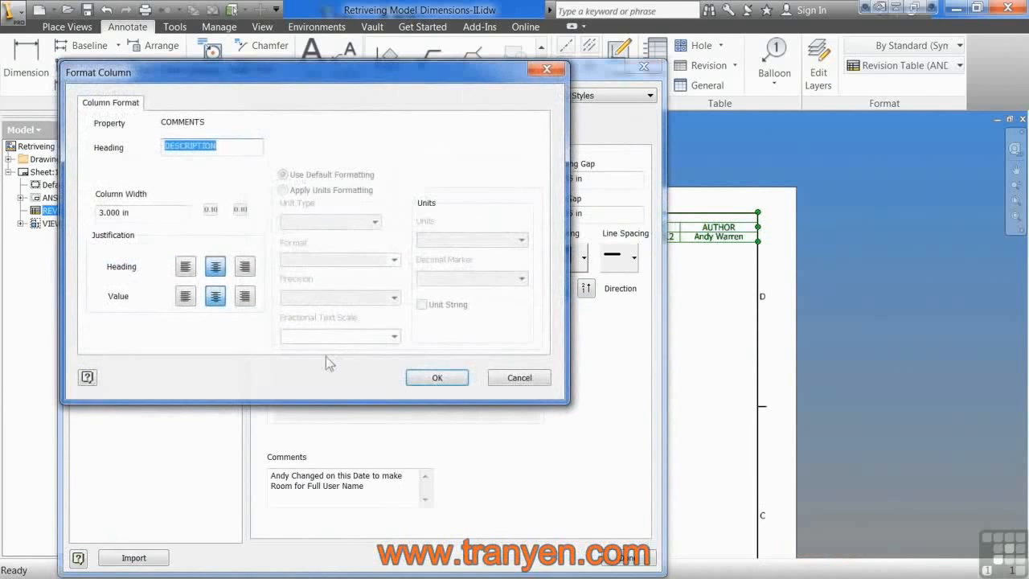
click(185, 296)
click(437, 377)
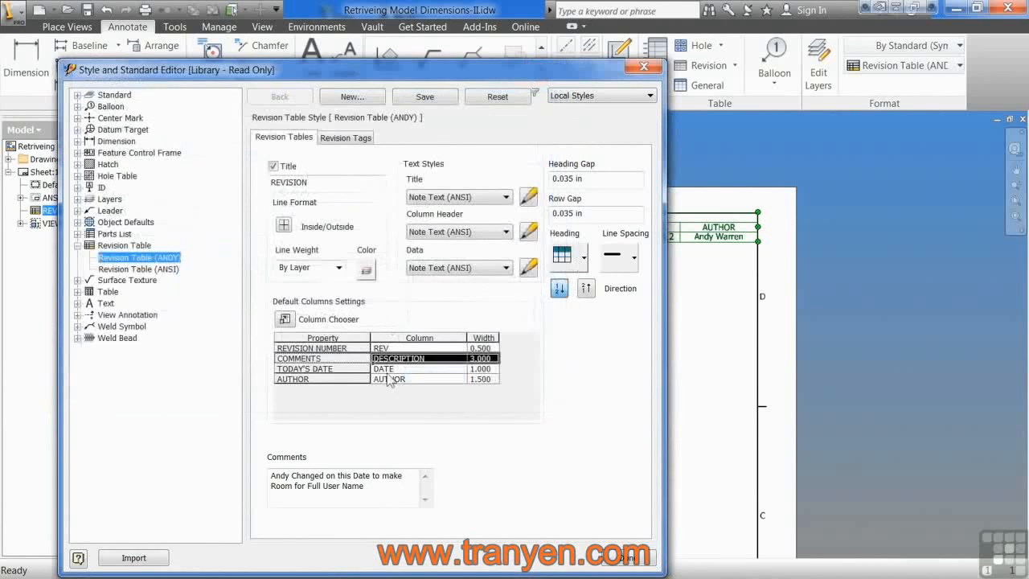
click(348, 378)
click(646, 559)
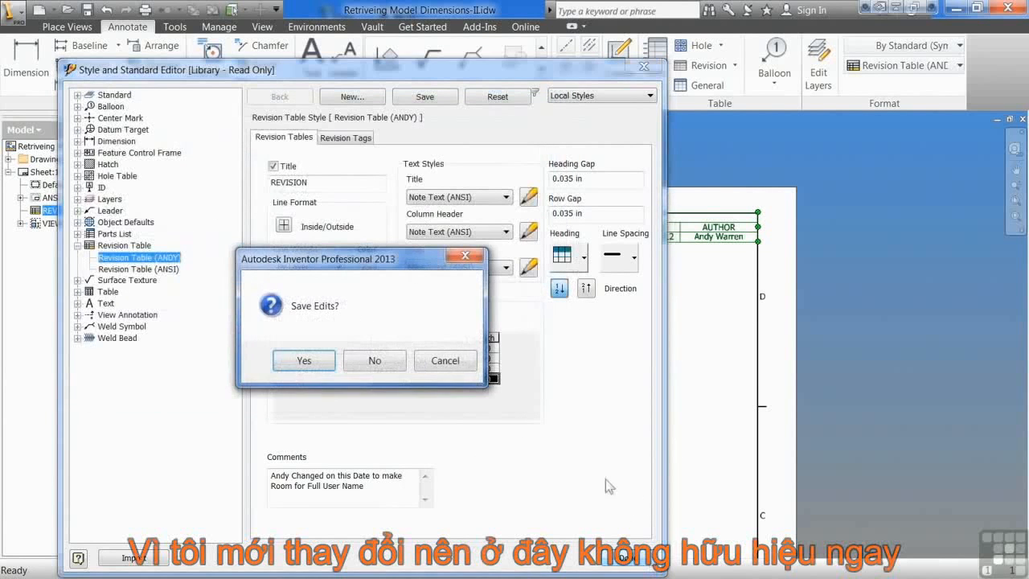
click(304, 360)
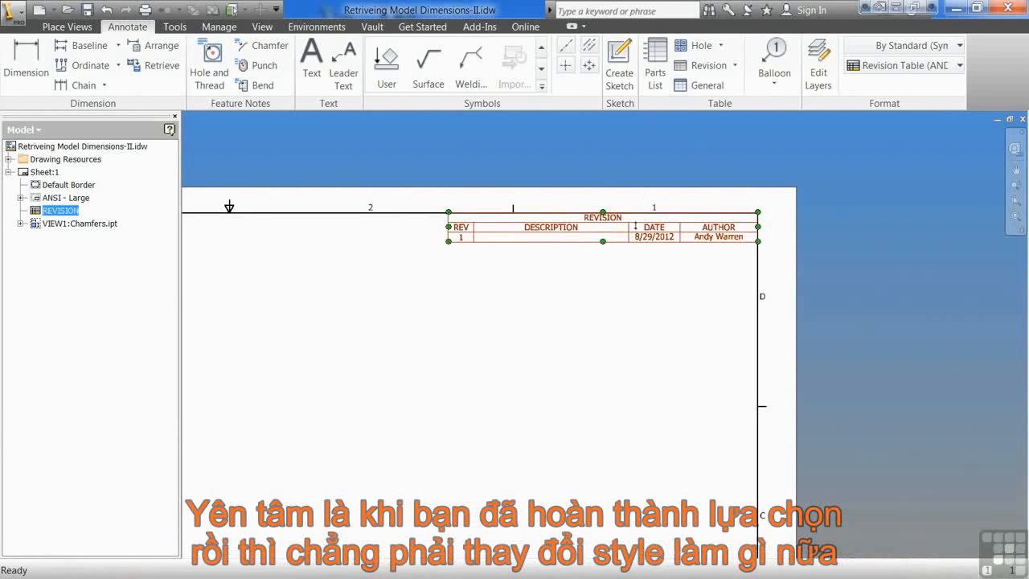
- Apply the custom revision table style to the placed revision table and deselect it
click(502, 233)
scroll(595, 209, down, 2)
scroll(615, 256, up, 2)
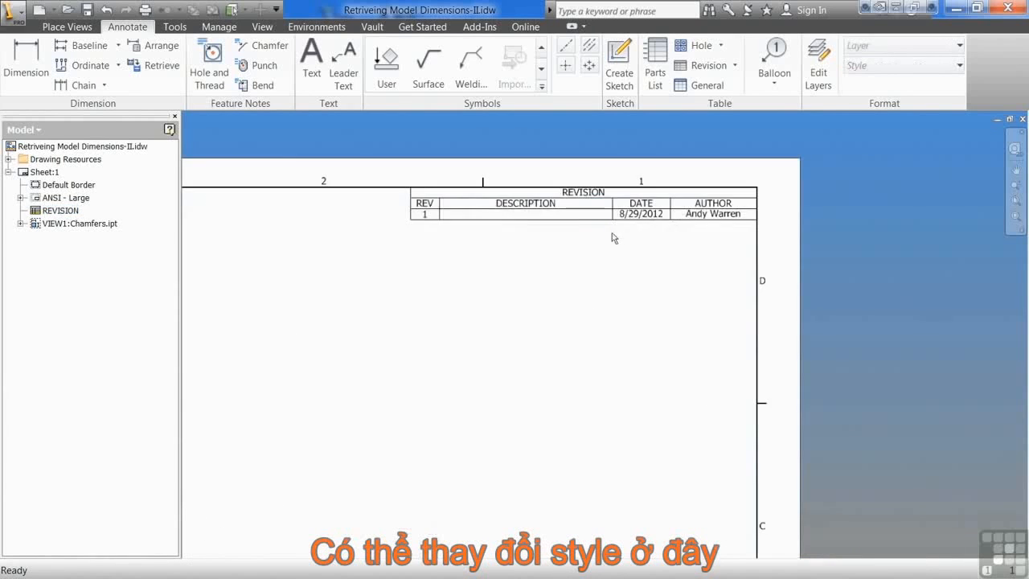
click(617, 279)
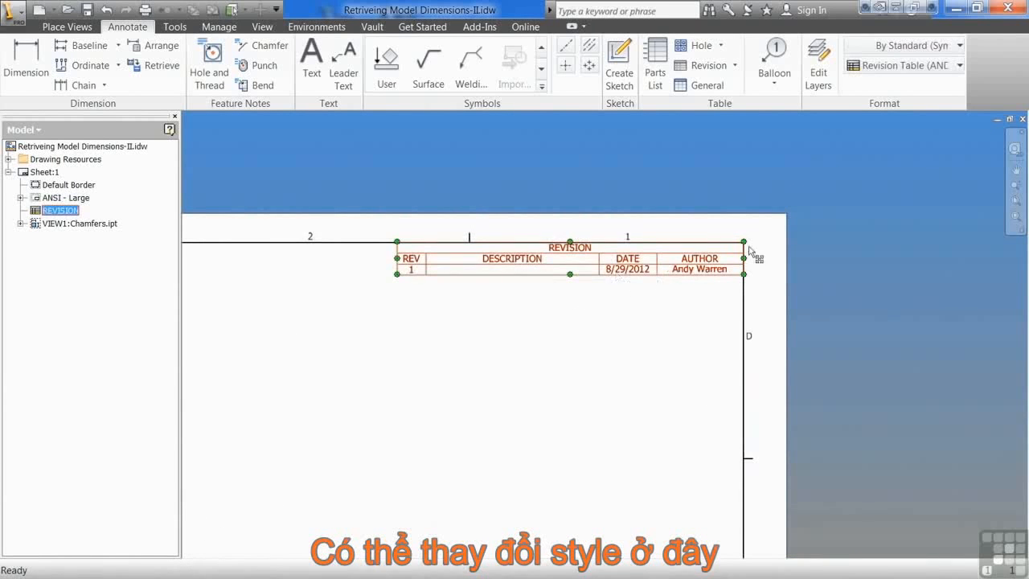
click(960, 66)
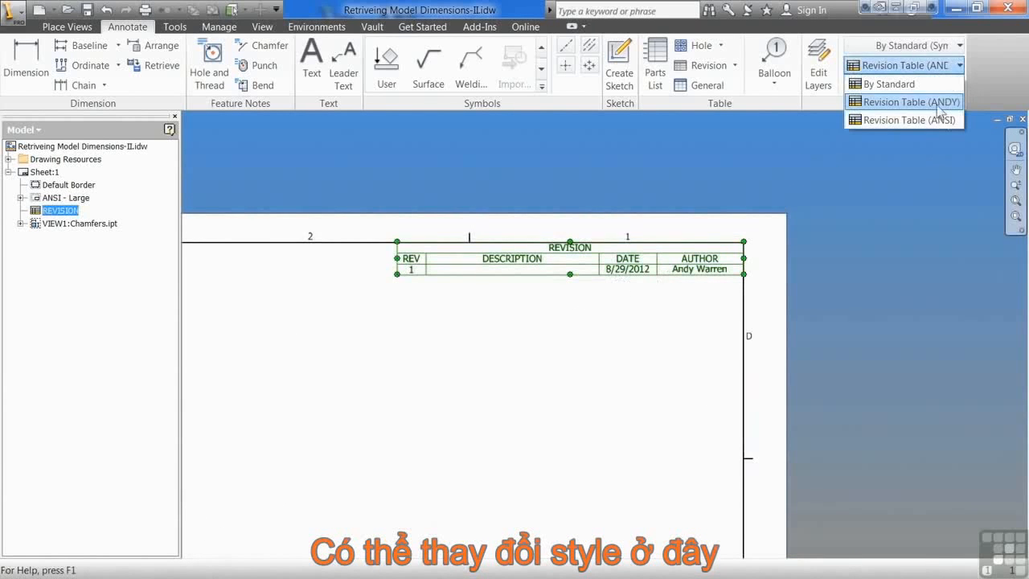
click(908, 102)
click(525, 320)
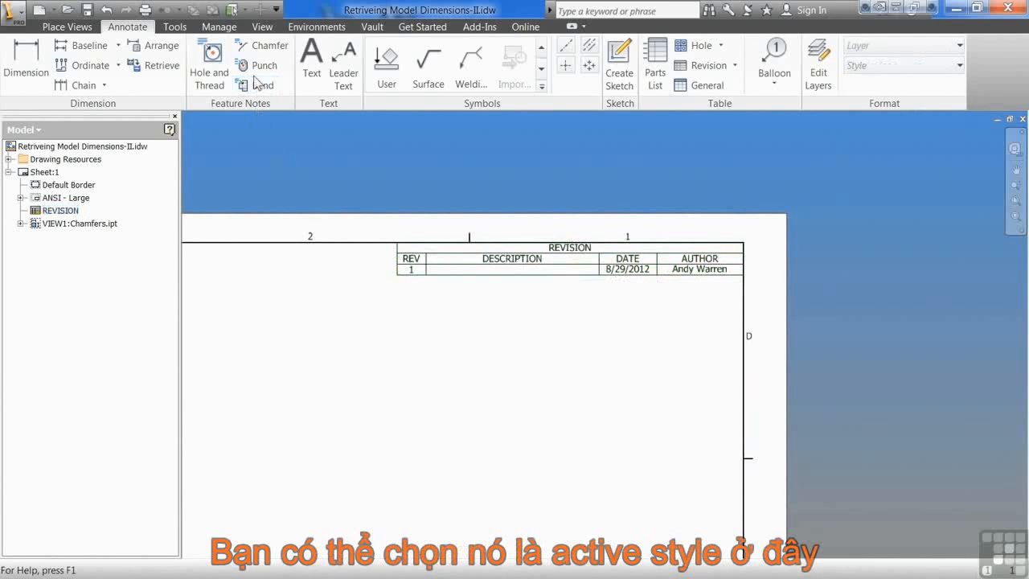
- In Object Defaults (ANSI), assign the custom revision table style as the object style for Revision Table
click(218, 26)
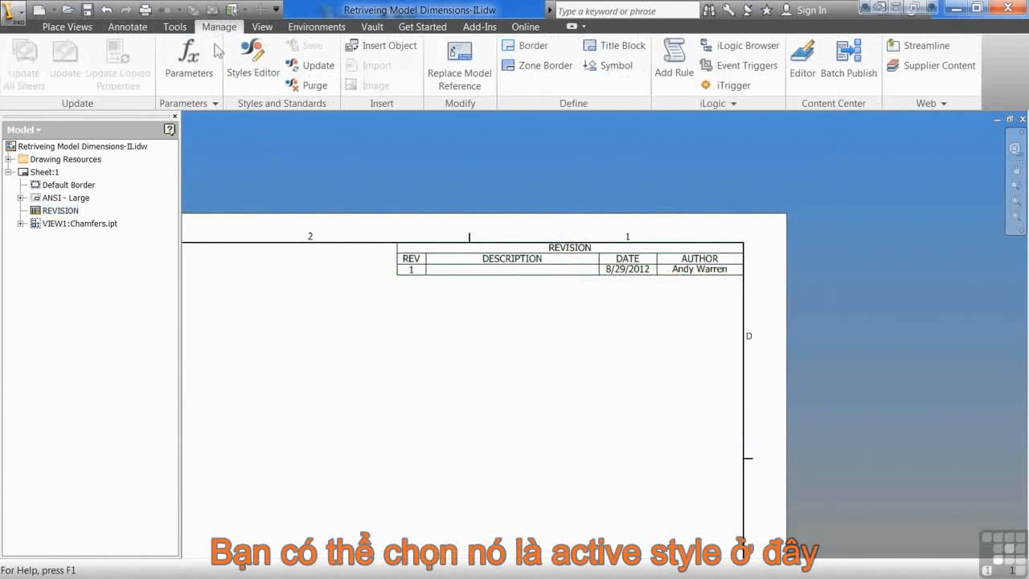
click(256, 73)
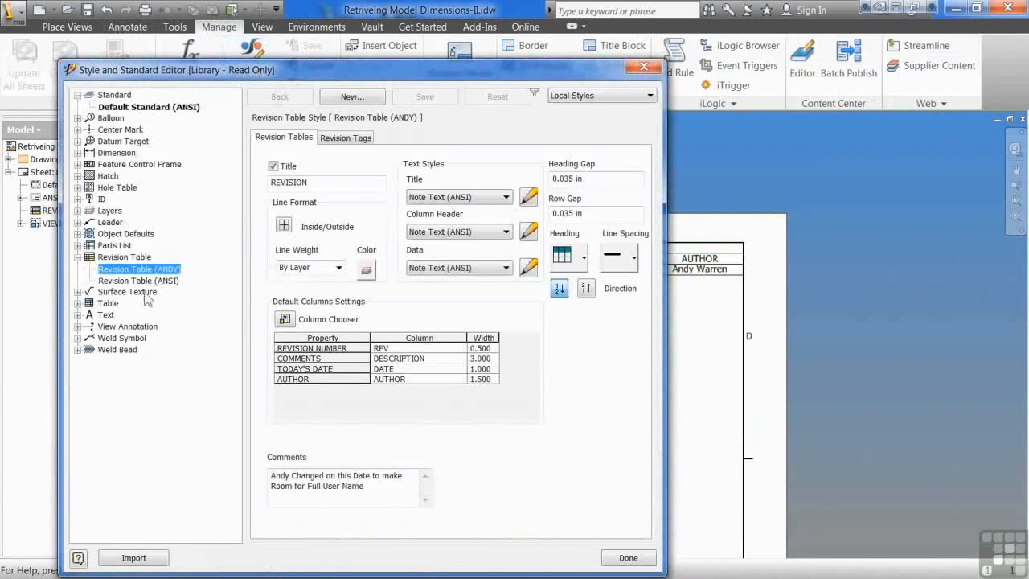
right_click(141, 273)
key(Escape)
click(77, 233)
click(118, 246)
click(375, 187)
scroll(341, 274, down, 2)
scroll(345, 269, down, 2)
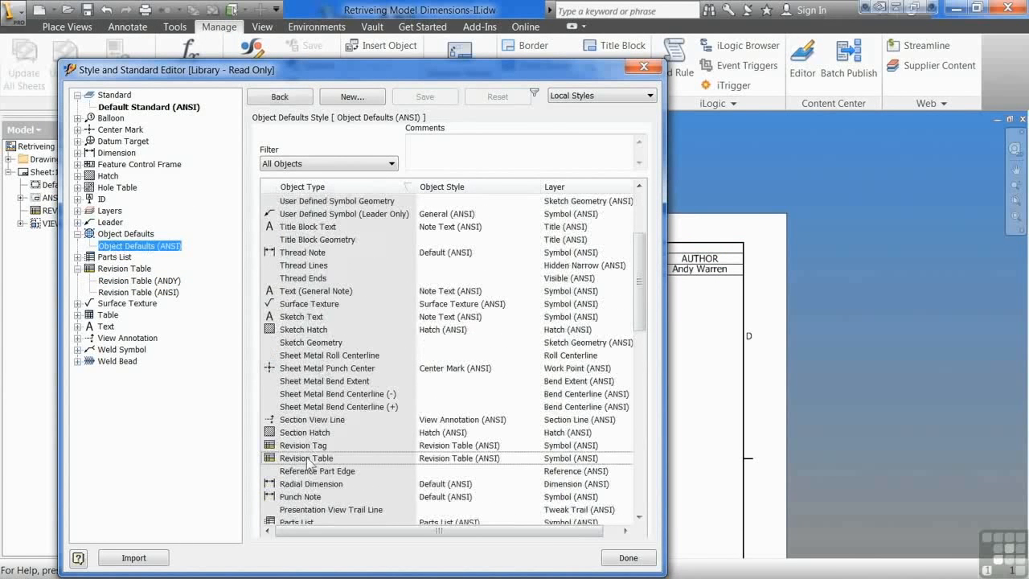
click(508, 459)
click(530, 460)
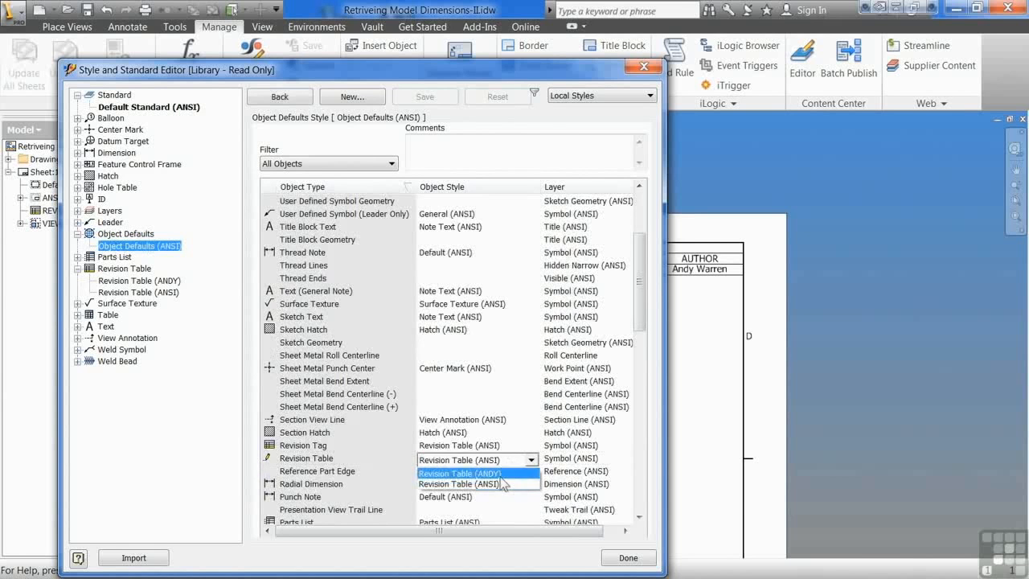
click(499, 474)
- Assign the custom revision table style to the Revision Tag object default as well, then save the edits and close the editor
click(474, 445)
click(530, 446)
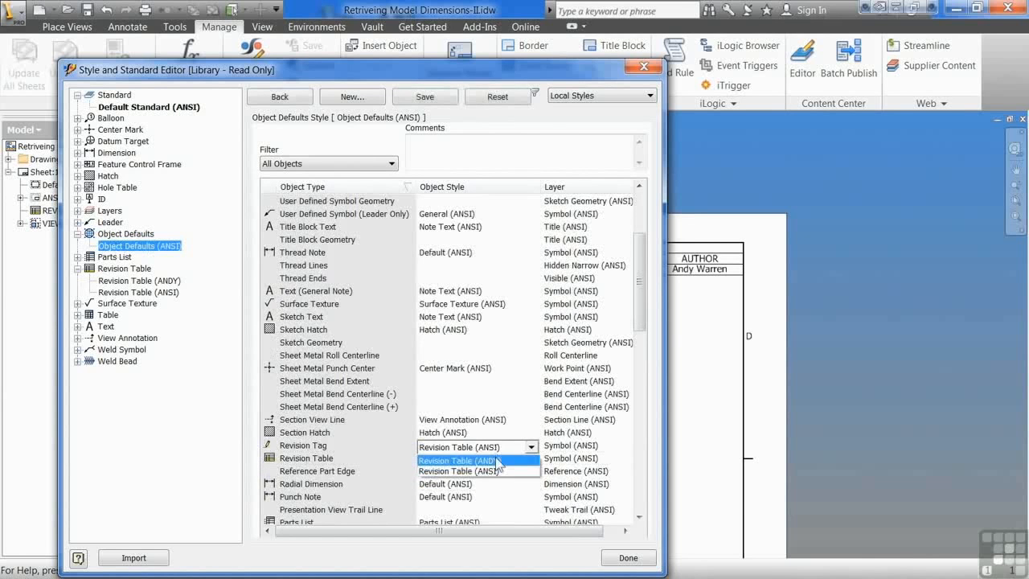
click(496, 460)
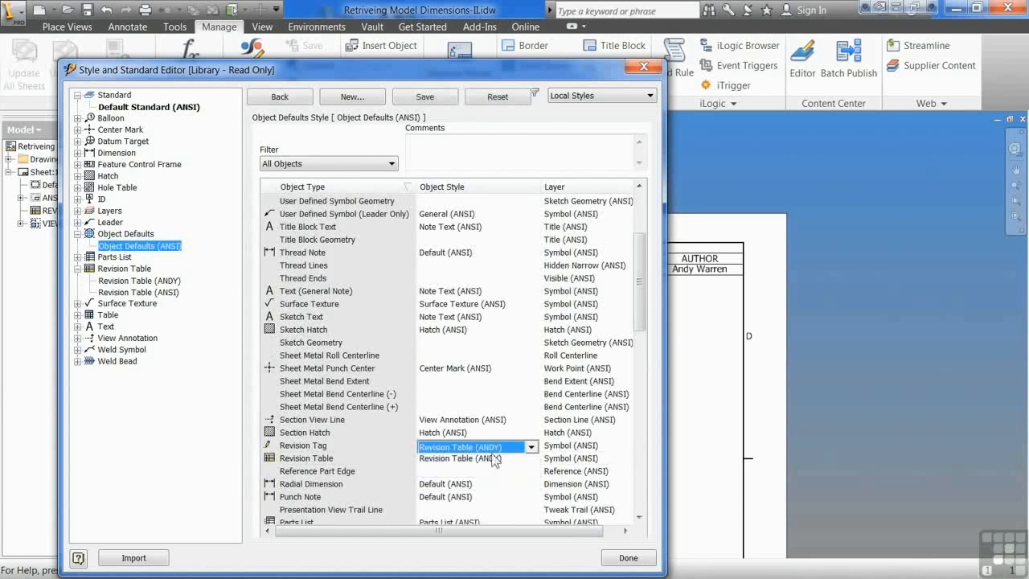
click(628, 558)
click(319, 369)
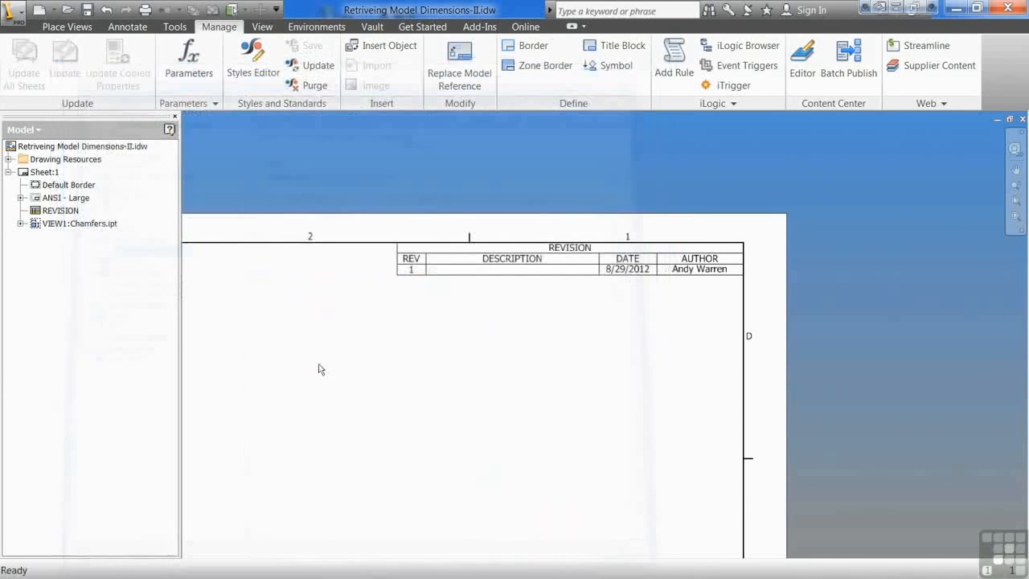
- Delete the existing revision table from the sheet
scroll(412, 291, down, 2)
click(438, 277)
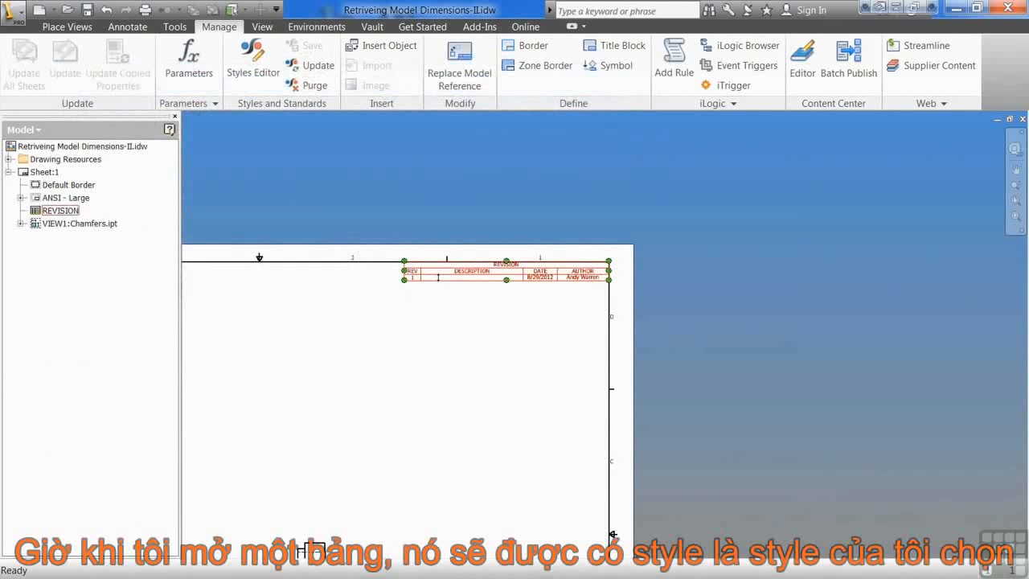
key(Delete)
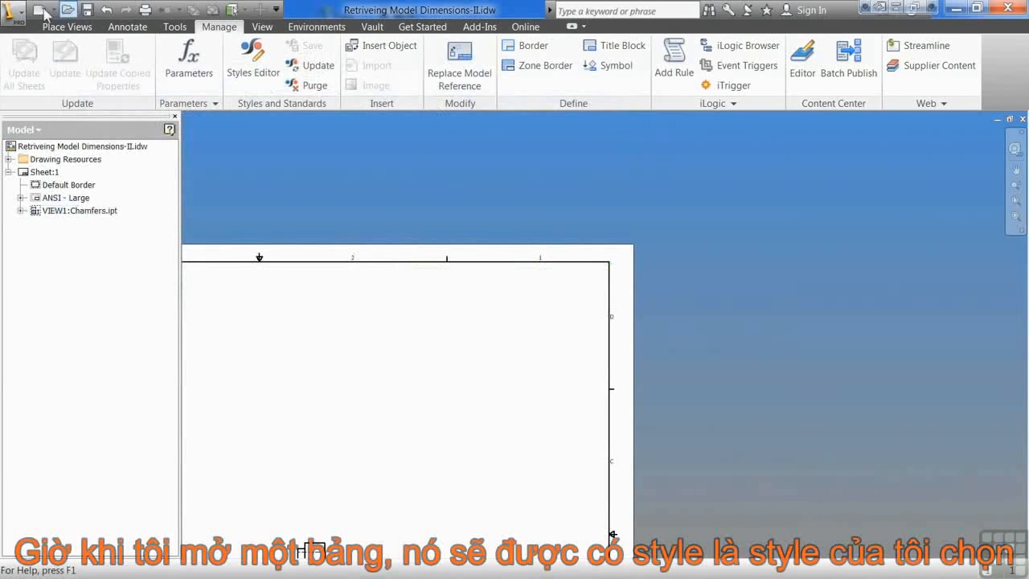
- Place a By Standard revision table for the entire drawing, numerically auto-indexed from 1, at the sheet border's upper right corner
click(135, 29)
click(701, 65)
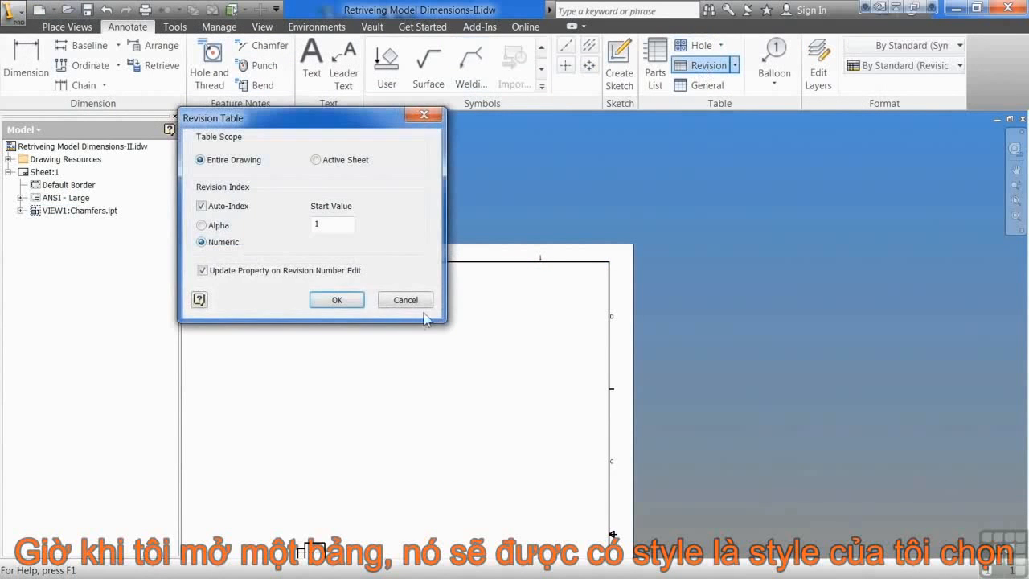
click(337, 300)
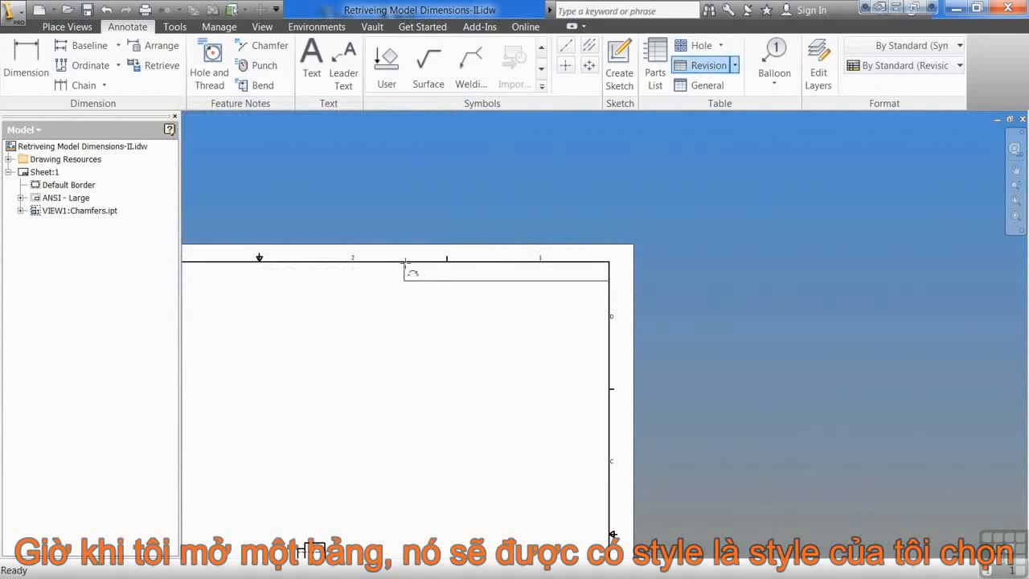
click(405, 262)
scroll(456, 266, up, 5)
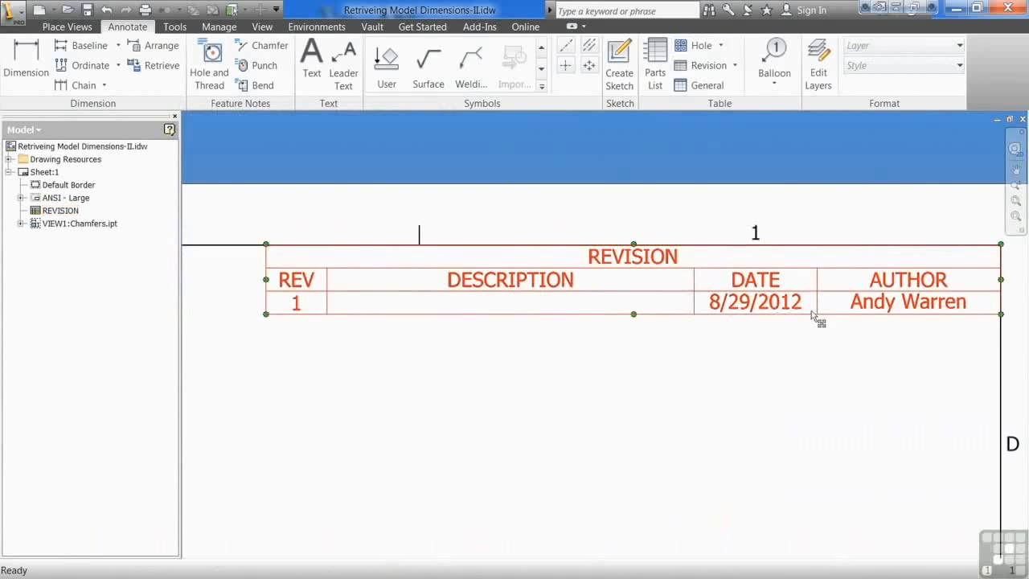
scroll(474, 310, down, 3)
scroll(474, 310, down, 2)
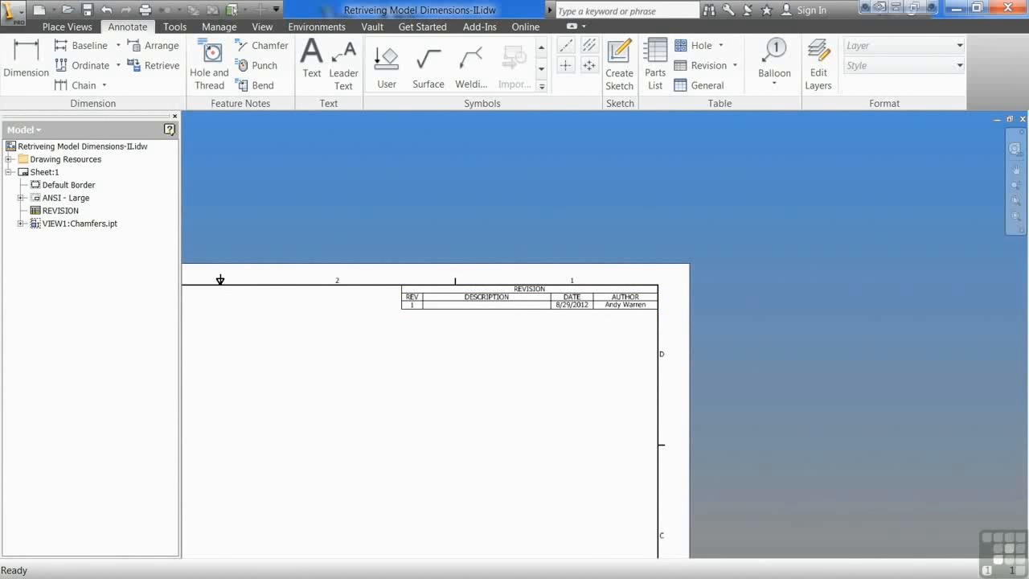
- Review the Object Defaults (ANSI) list and the available revision table styles in the Style and Standard Editor, then close it
click(219, 27)
click(257, 58)
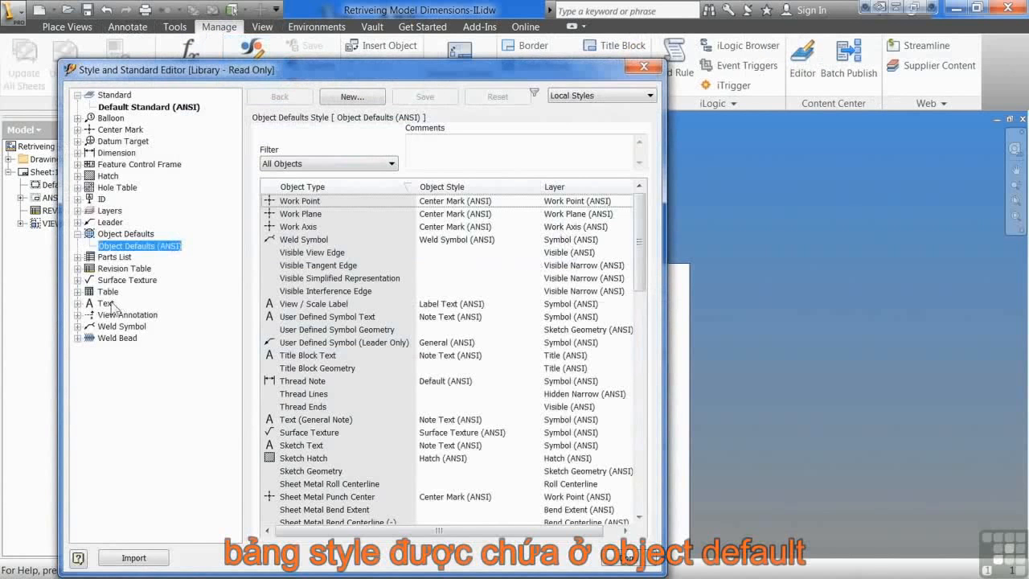
click(78, 269)
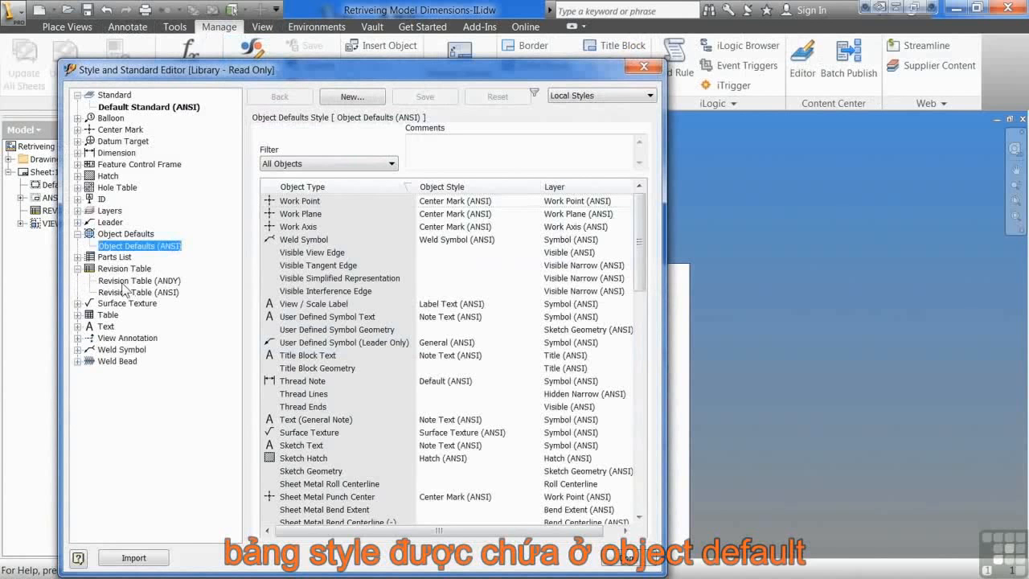
click(127, 280)
click(112, 246)
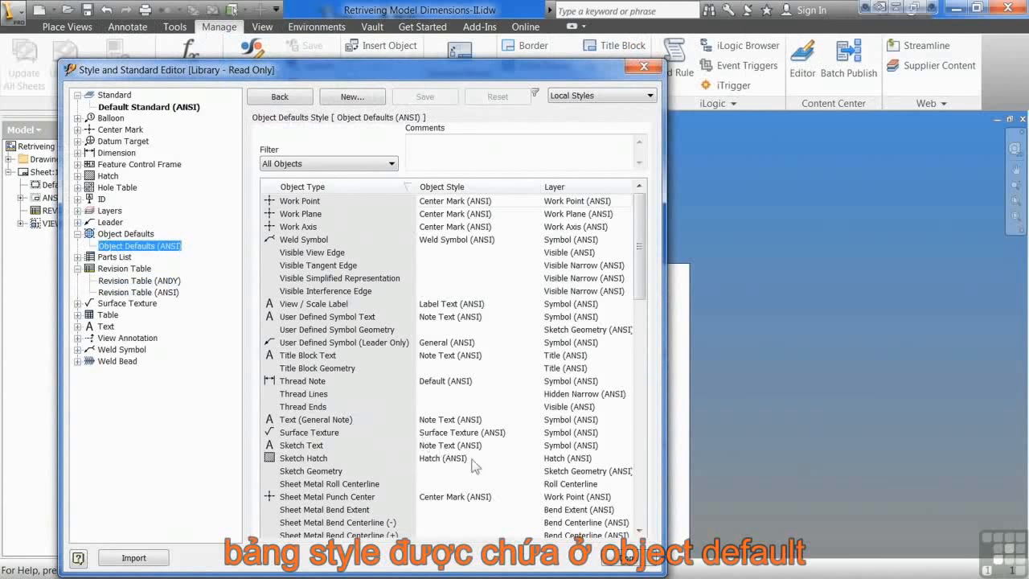
click(138, 292)
click(620, 557)
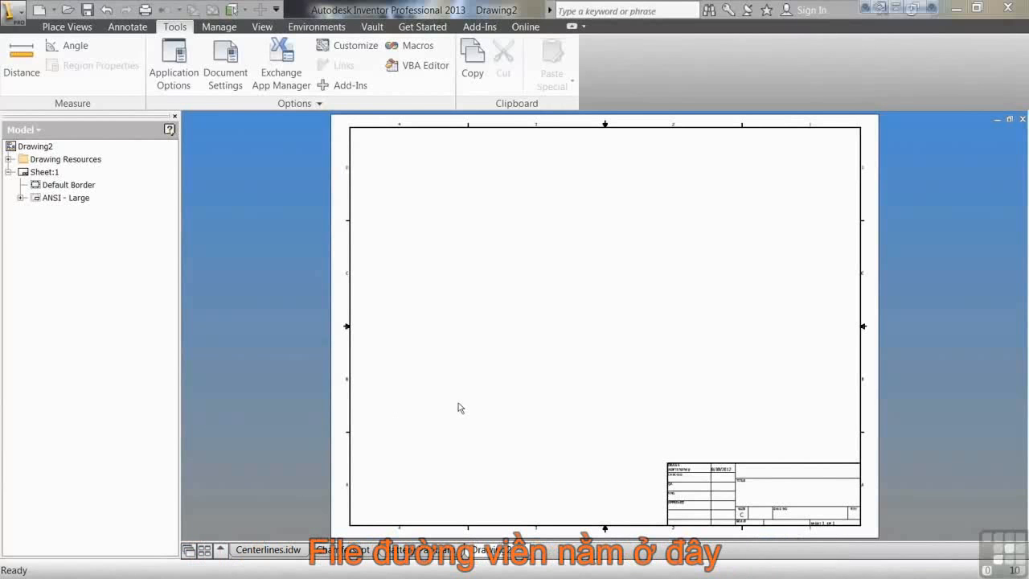
- Define a new zone border in the drawing resources with 8 horizontal zones and 6 vertical zones
click(8, 159)
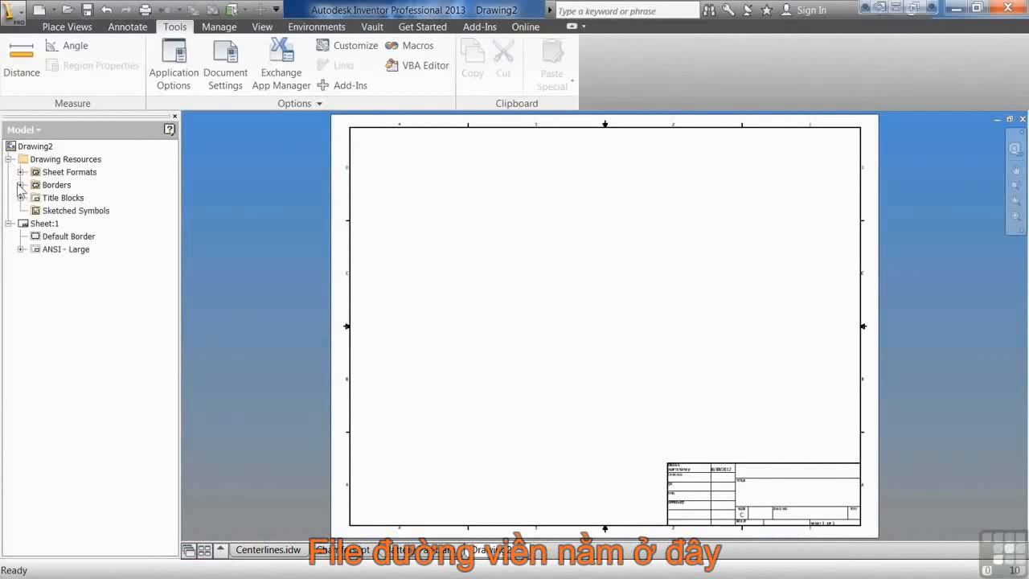
click(20, 184)
click(52, 186)
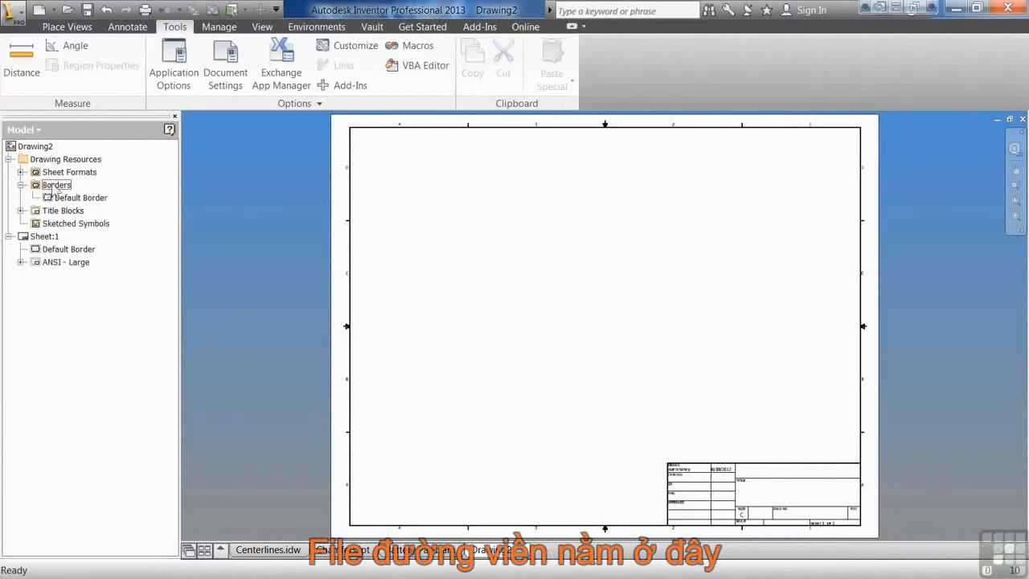
right_click(55, 188)
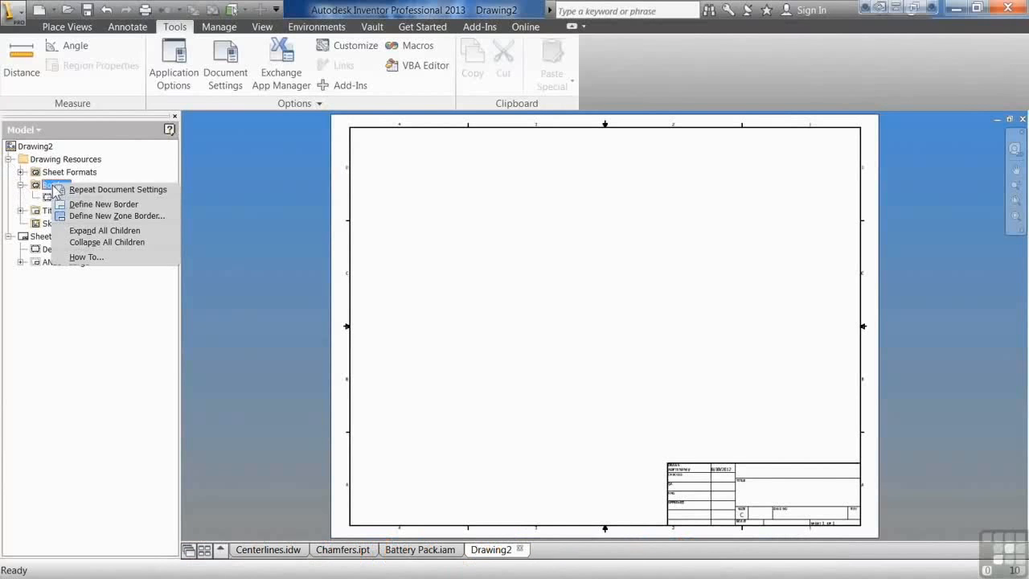
click(95, 217)
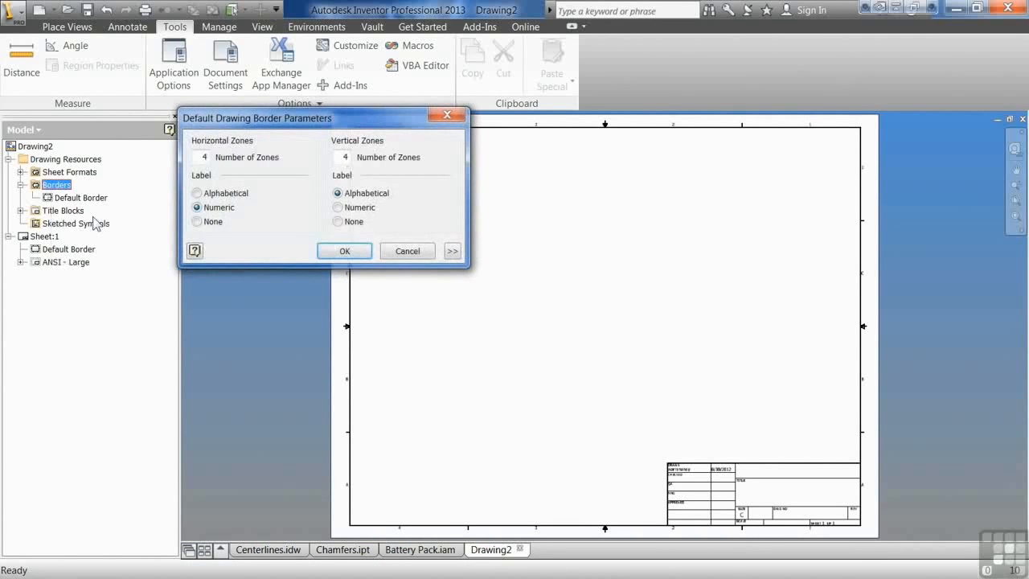
mouse_move(407, 122)
mouse_down()
mouse_move(380, 135)
mouse_move(352, 182)
mouse_up()
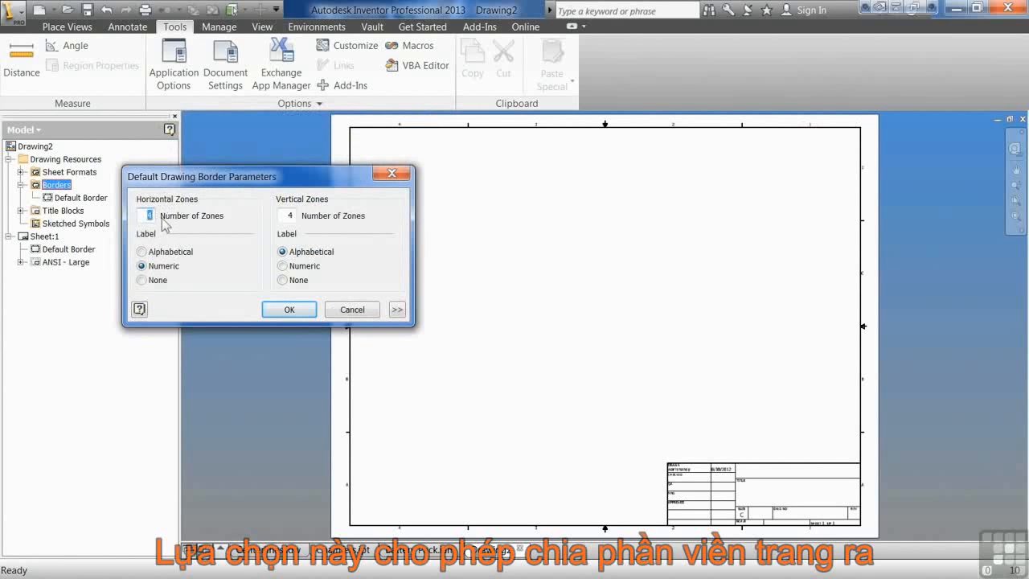
text(8)
double_click(293, 215)
text(6)
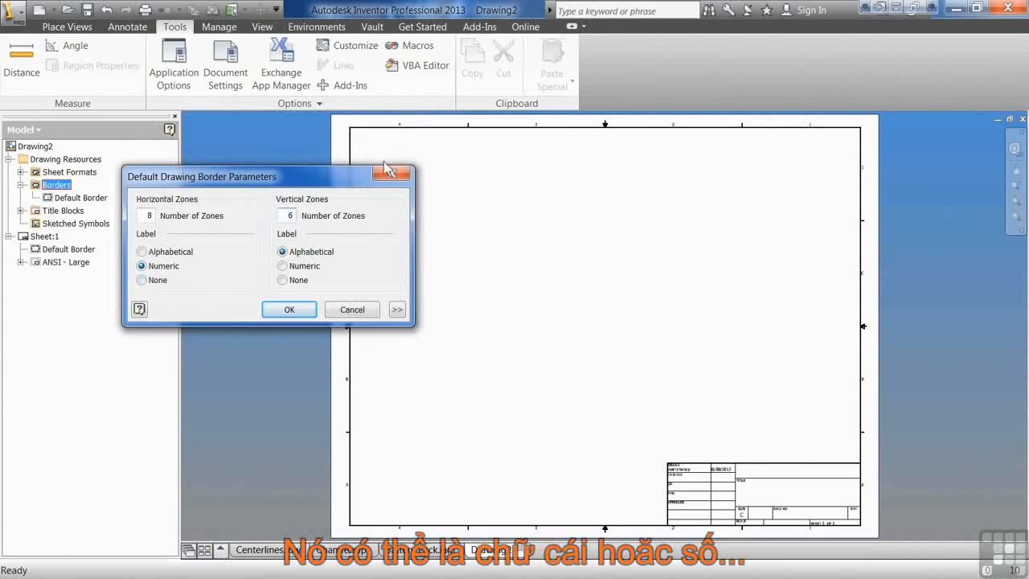
- Set the zone border's top and bottom sheet margins to 0.625 and generate the border sketch
click(397, 309)
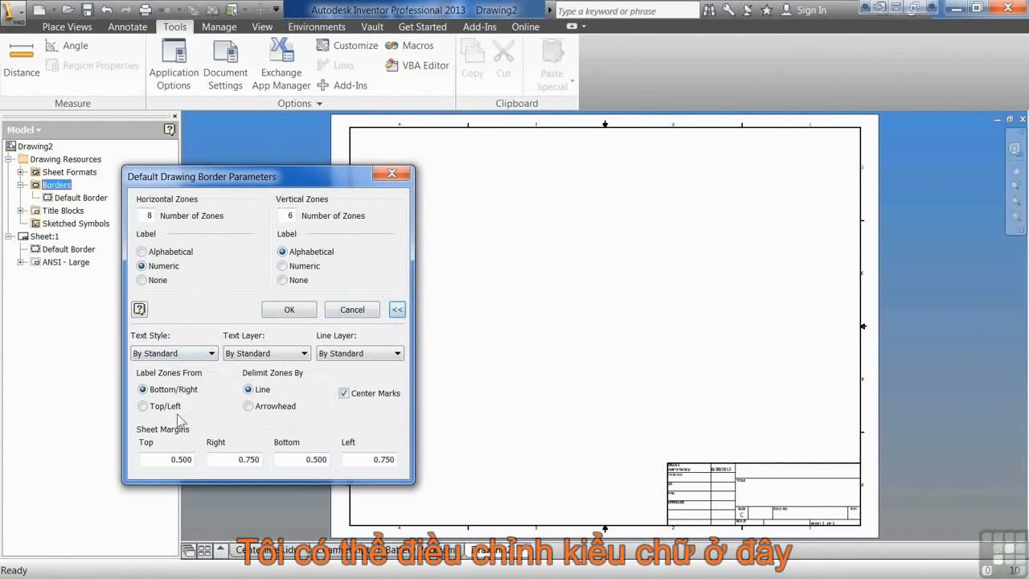
click(180, 460)
text(62)
click(313, 459)
text(62)
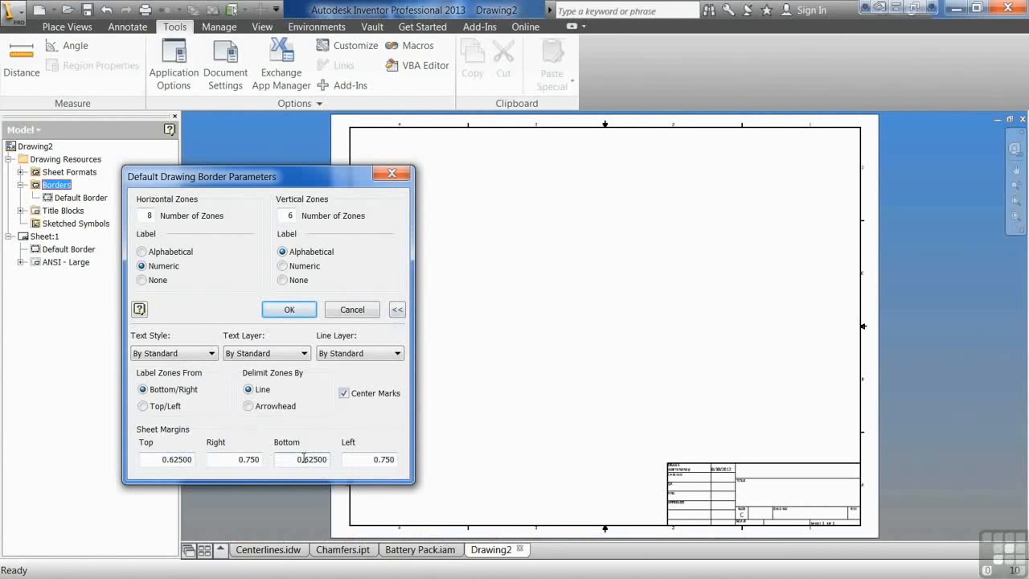
click(287, 310)
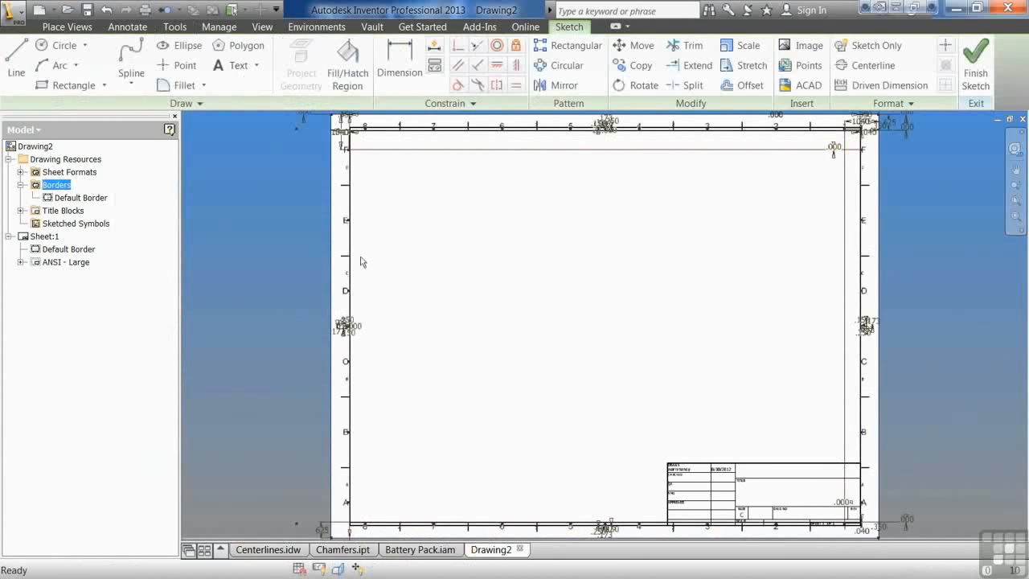
- Finish the border sketch and save it as a new border named with the author's first name
click(974, 66)
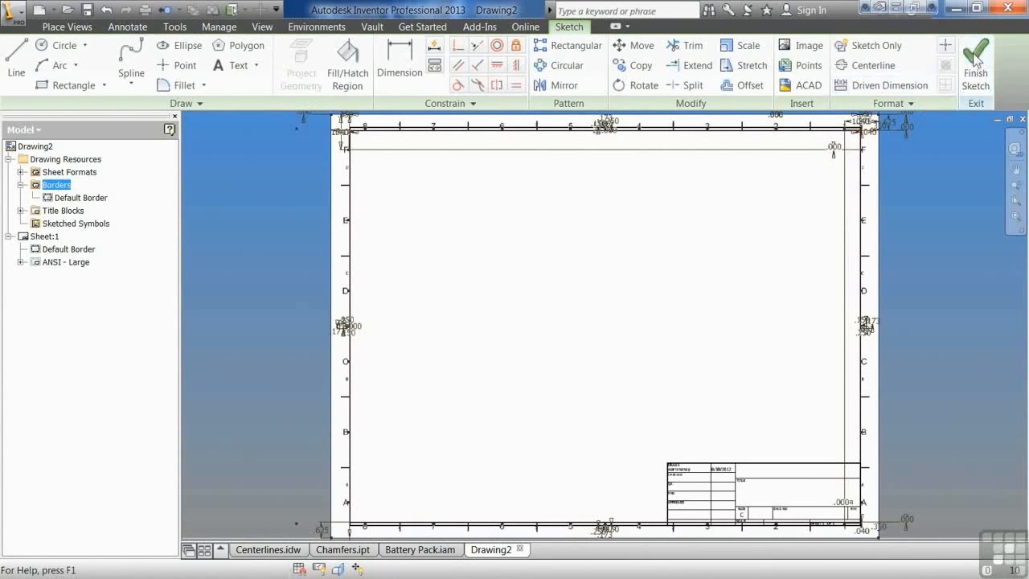
text(Andy)
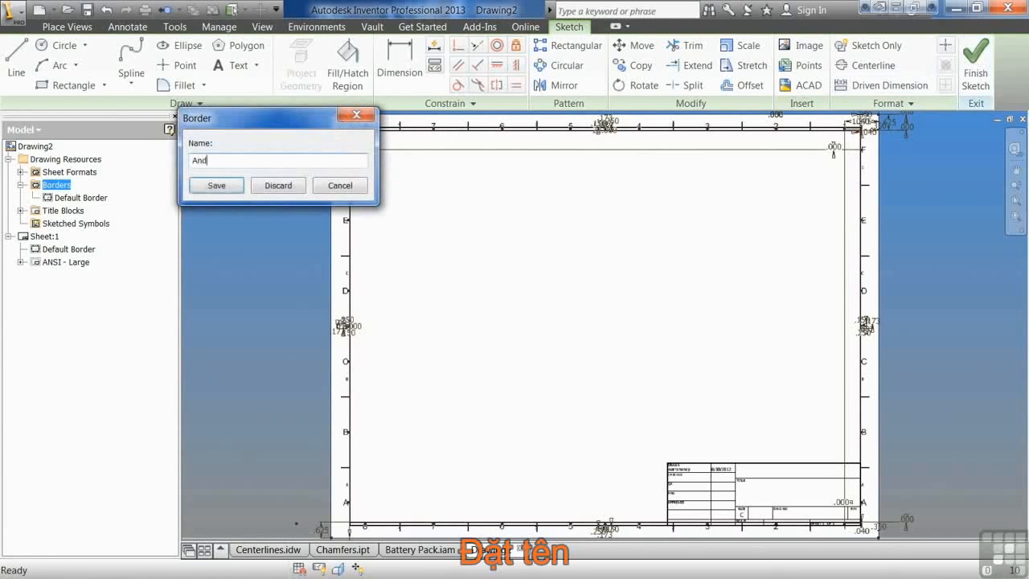
key(Return)
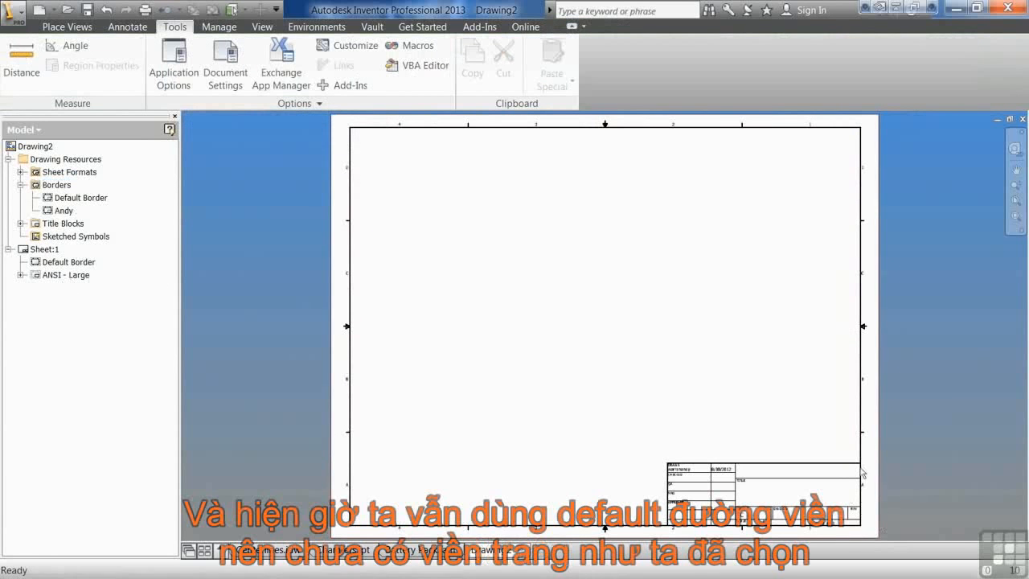
- Replace the default border on Sheet:1 with the newly saved custom border, keeping its zone parameters
right_click(60, 263)
click(90, 281)
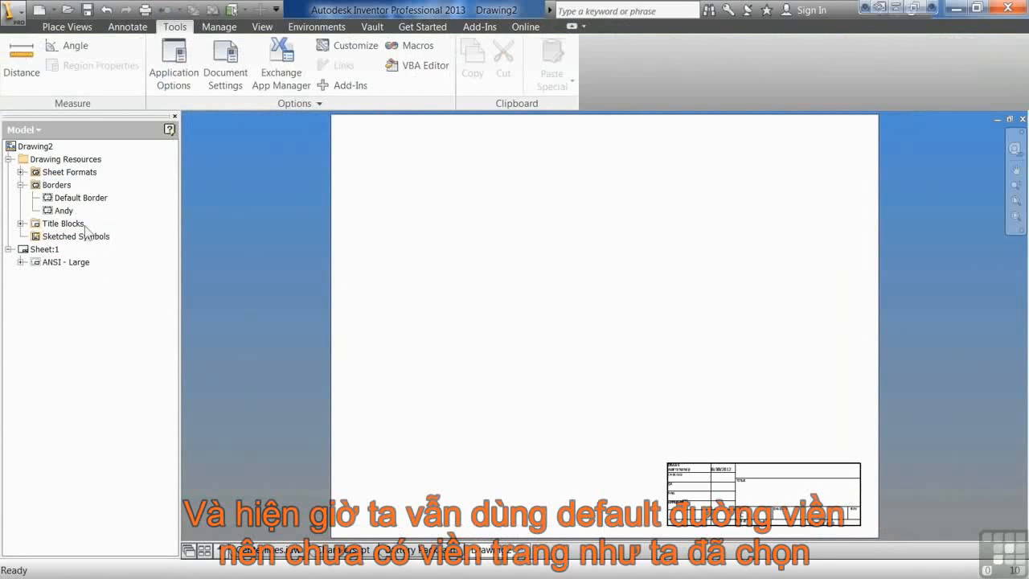
right_click(64, 211)
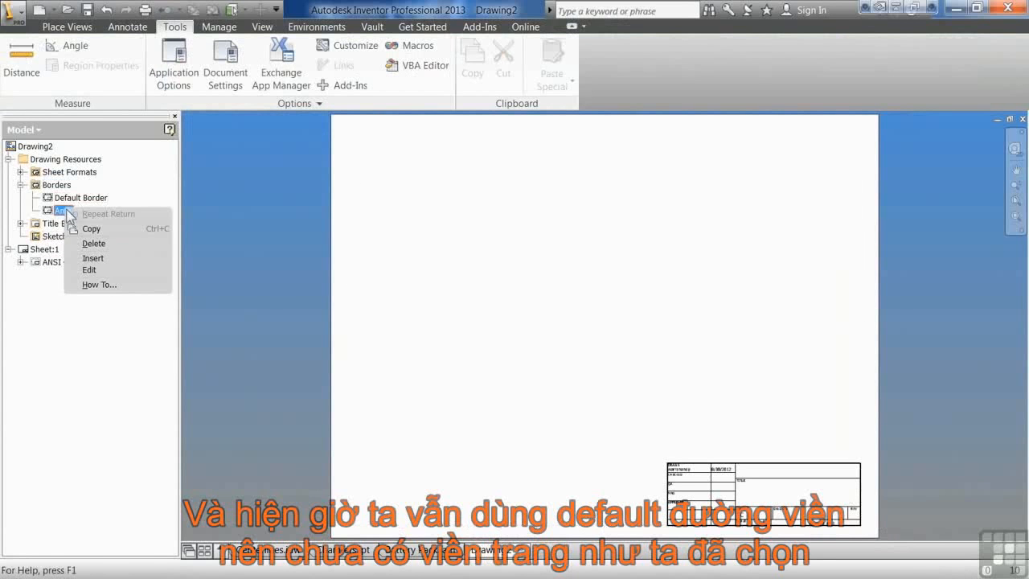
click(96, 261)
click(375, 309)
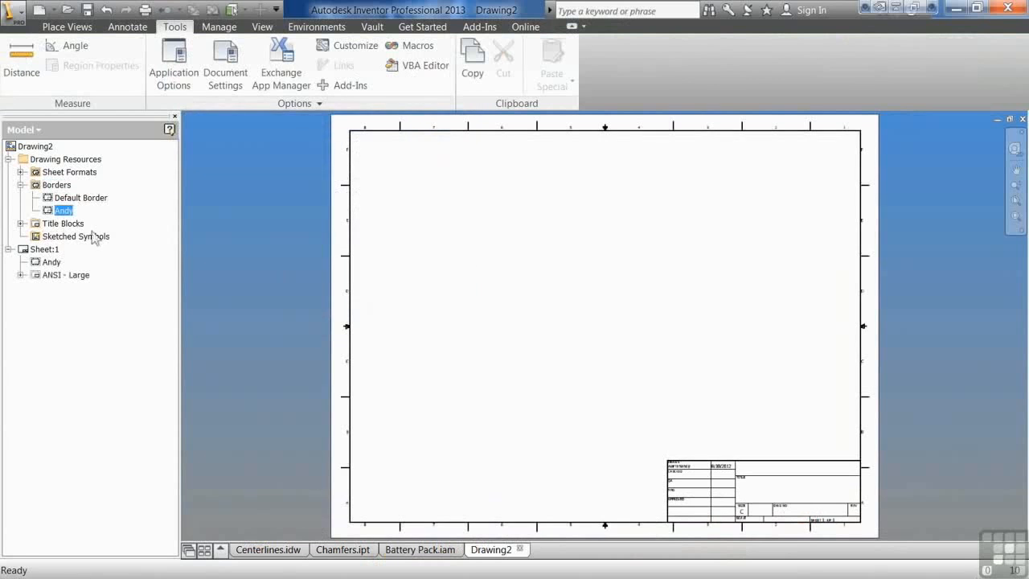
- Remove the custom border from Sheet:1 and insert it again with 8 vertical zones
right_click(50, 262)
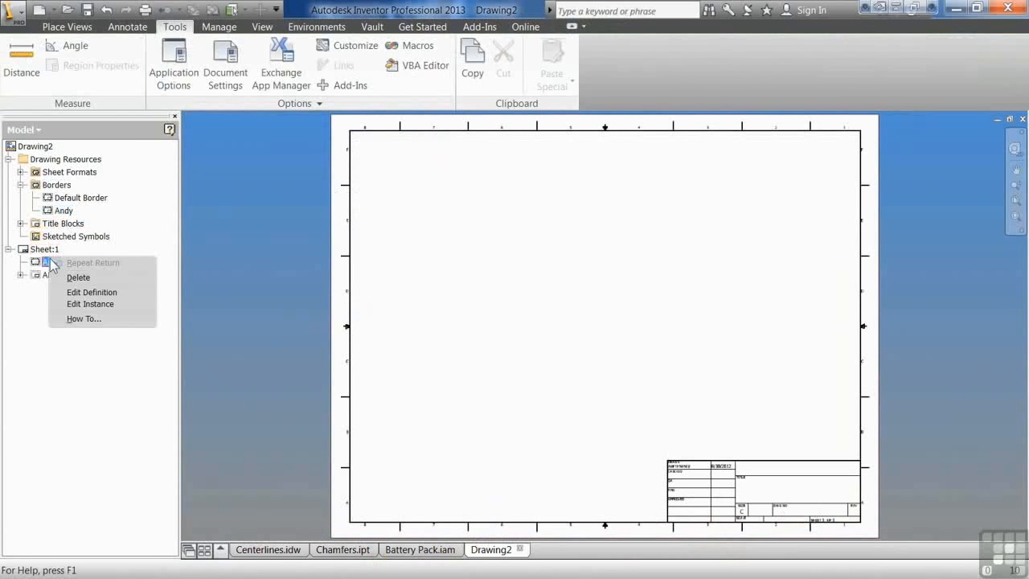
click(81, 277)
right_click(59, 211)
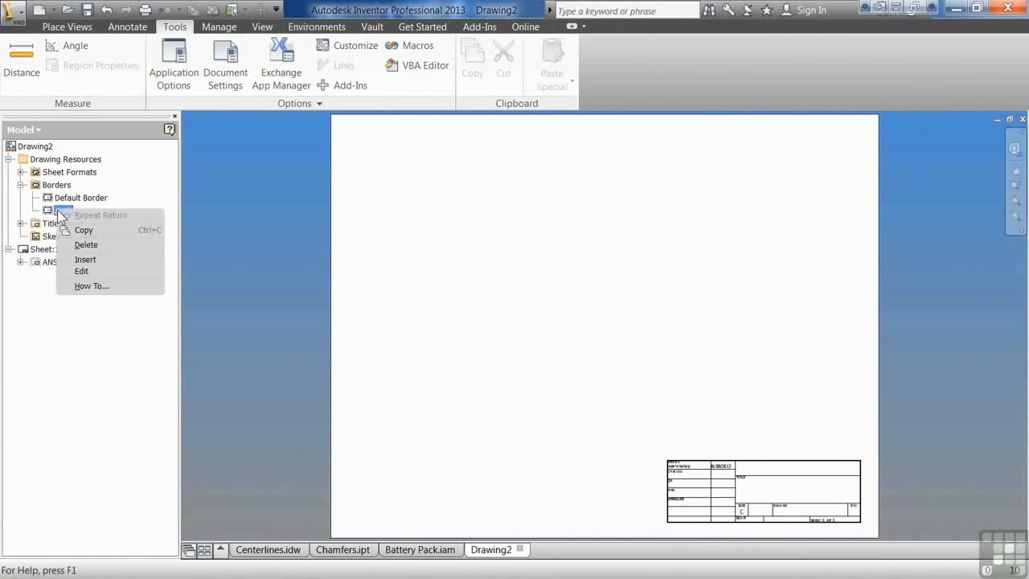
click(92, 260)
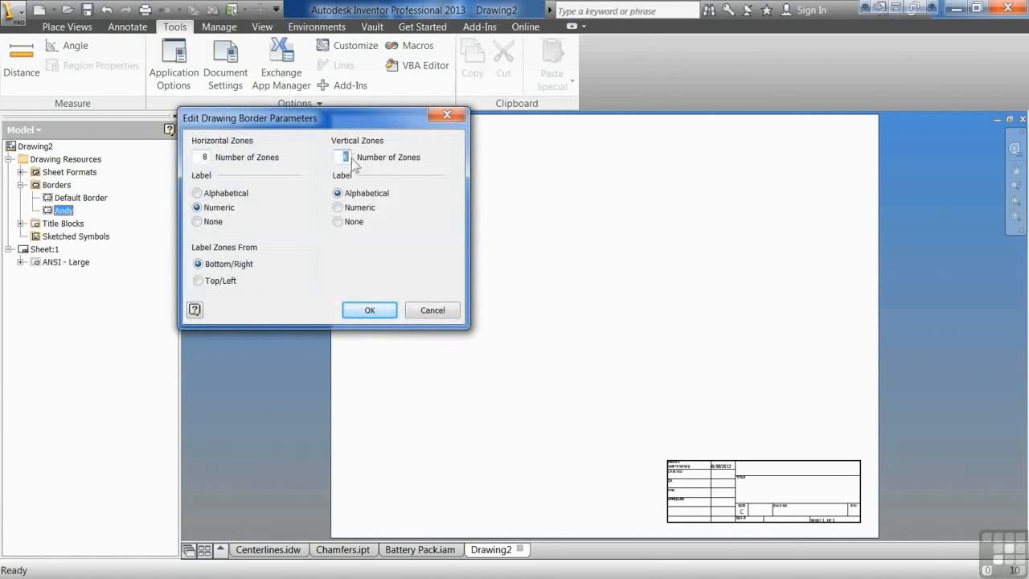
text(8)
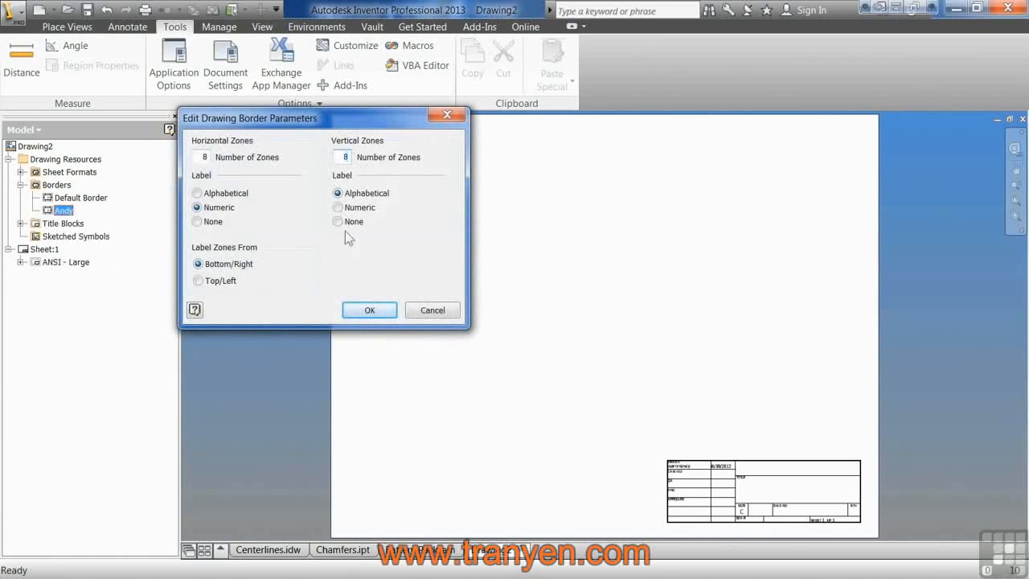
click(353, 305)
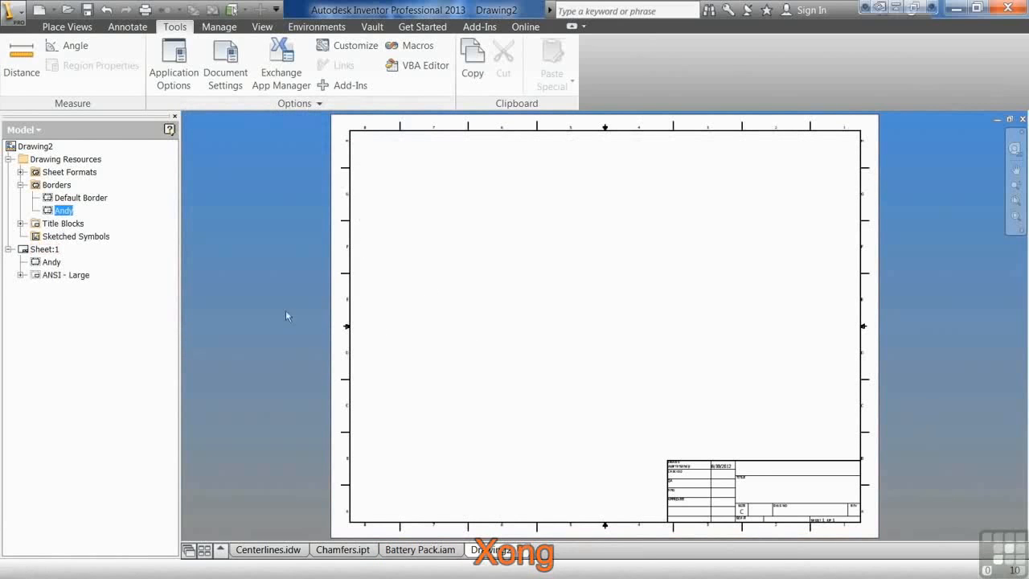
- Delete the custom border from Sheet:1
right_click(51, 262)
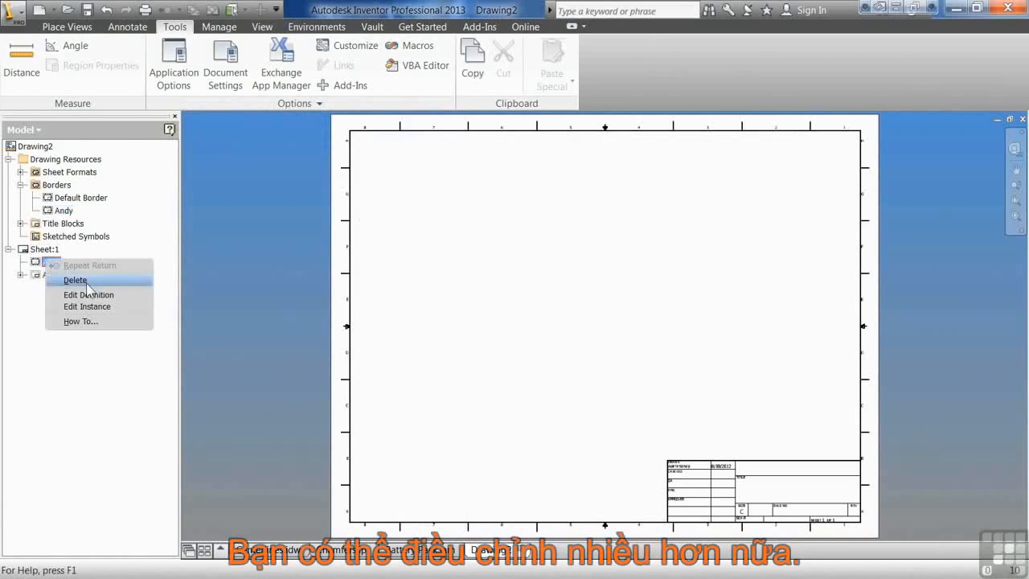
click(76, 280)
click(64, 209)
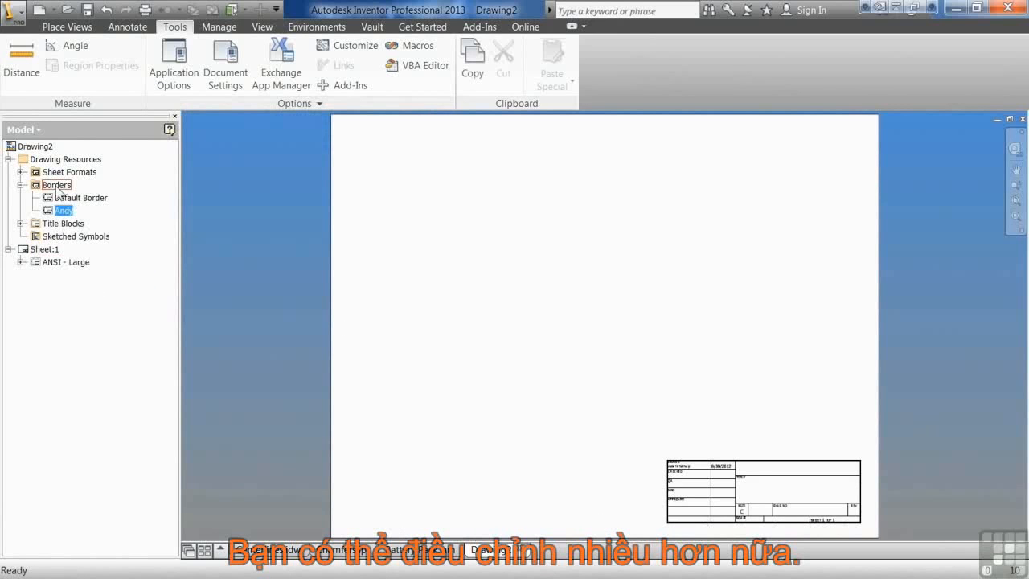
right_click(53, 185)
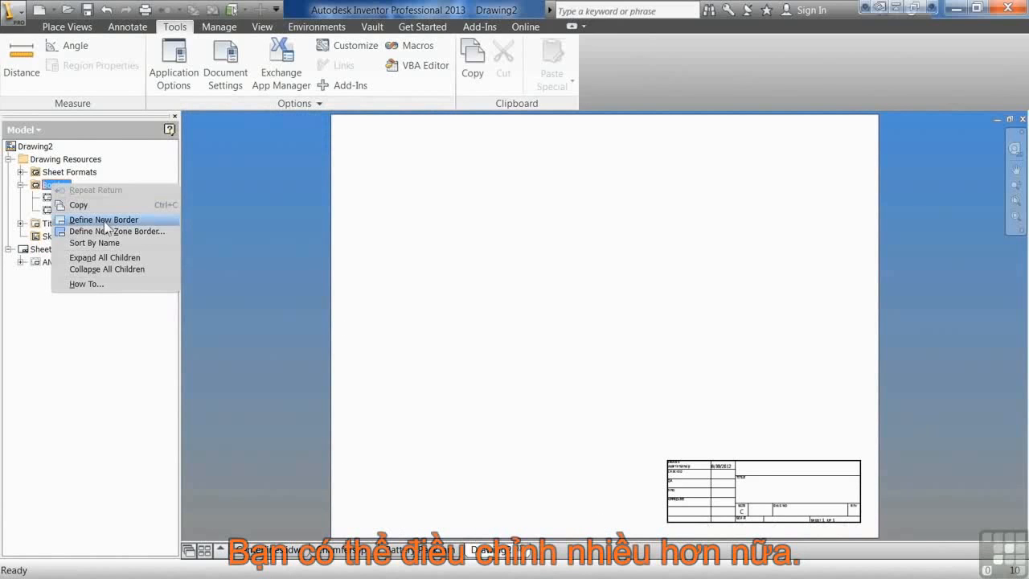
click(106, 221)
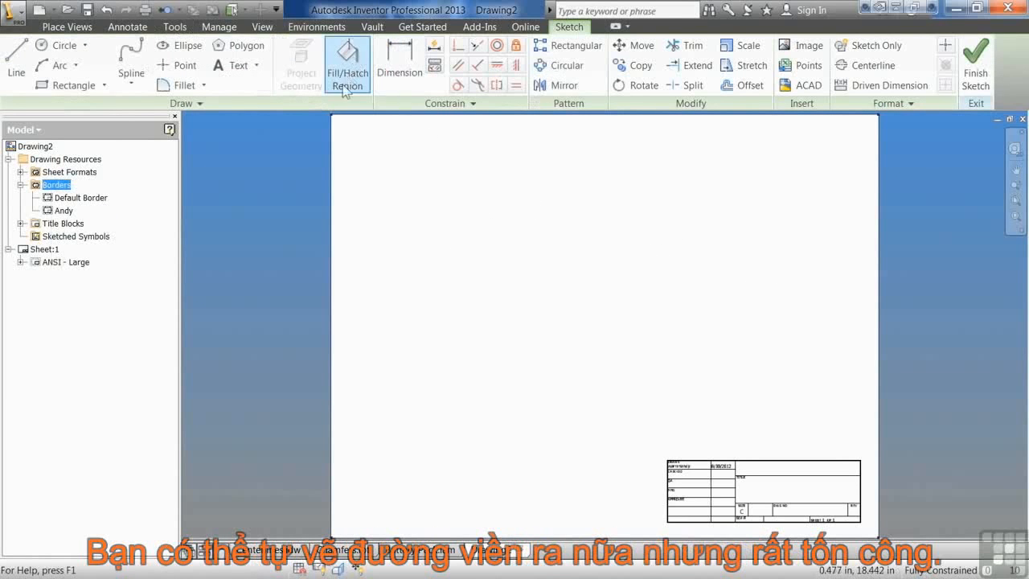
click(975, 69)
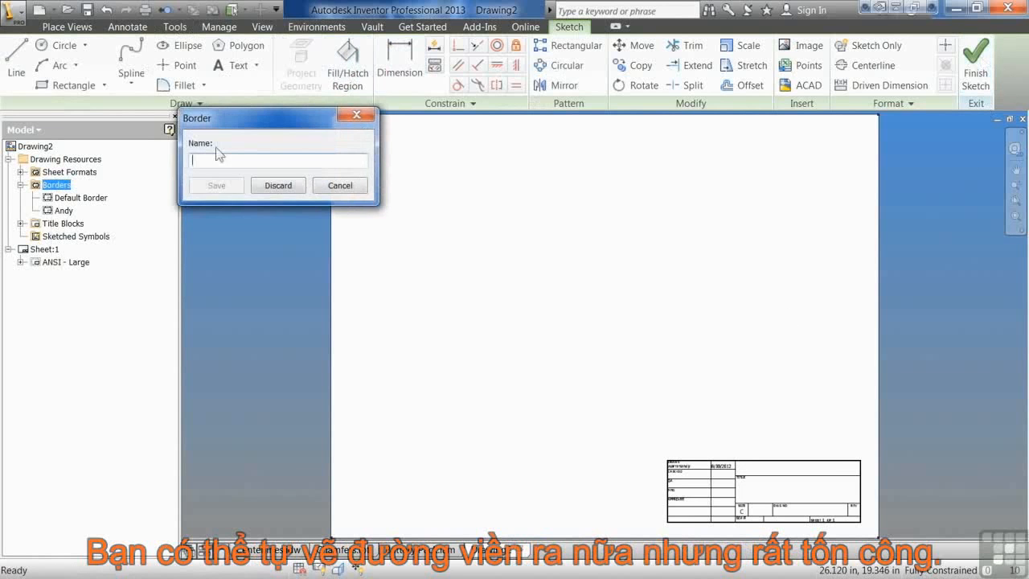
click(278, 185)
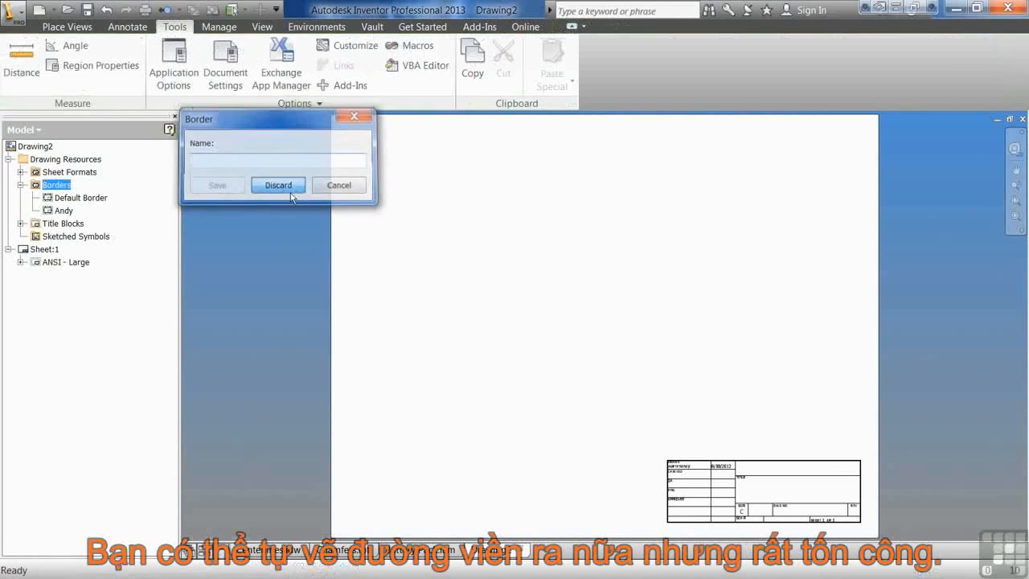
- Define another new zone border with 8 horizontal and 6 vertical zones and generate its sketch
right_click(53, 189)
click(90, 237)
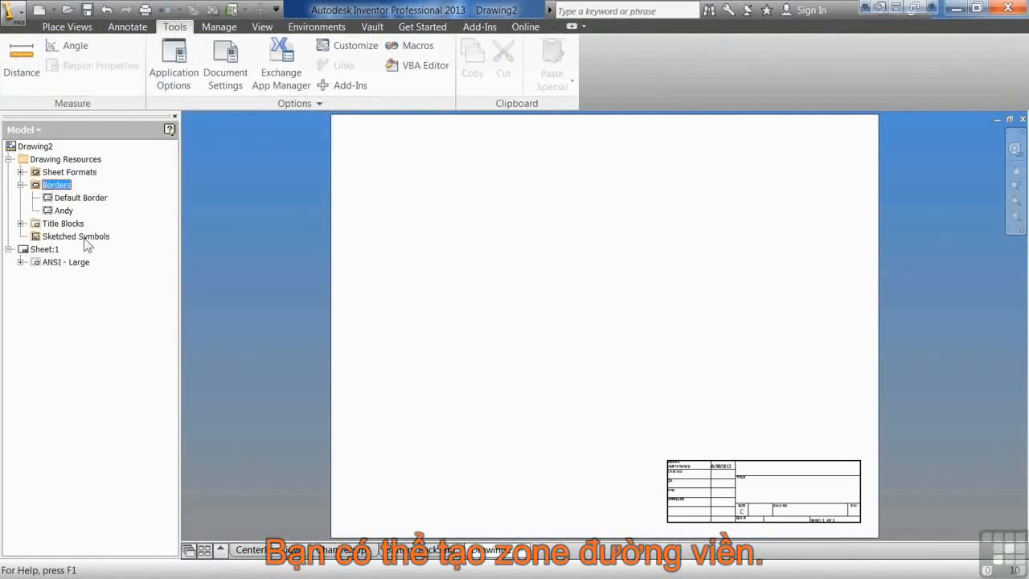
double_click(149, 215)
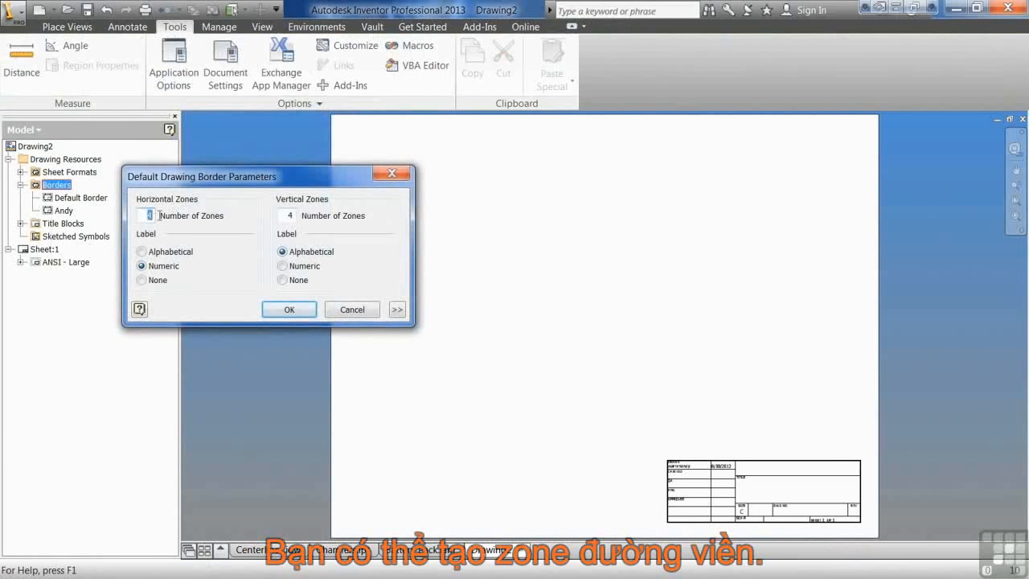
text(8)
double_click(290, 215)
text(6)
click(289, 311)
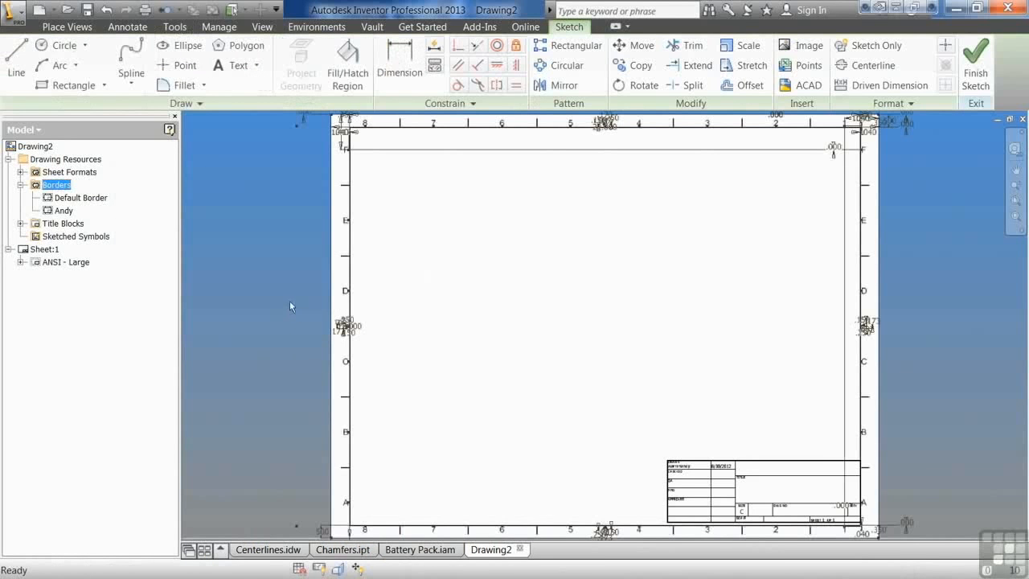
- Delete the center mark arrowhead between zones 5 and 4 on the border's top edge
middle_drag(528, 221, 485, 305)
scroll(546, 200, down, 5)
scroll(631, 215, down, 4)
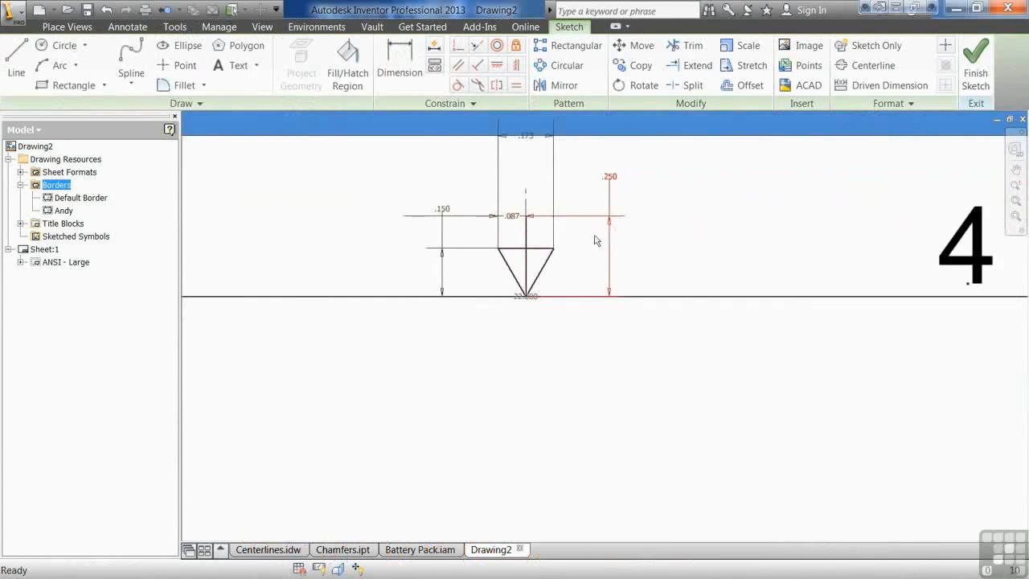
drag(478, 246, 571, 314)
key(Delete)
scroll(471, 264, up, 5)
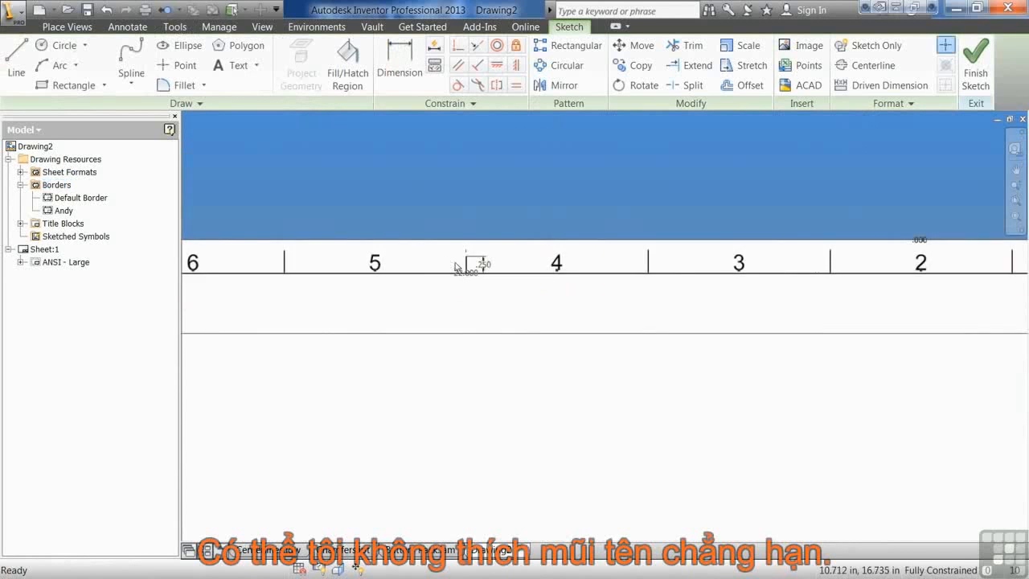
- Delete the center mark arrowhead at the middle of the border's right edge
scroll(576, 307, down, 5)
scroll(486, 289, down, 3)
drag(485, 283, 612, 386)
key(Delete)
scroll(390, 416, up, 5)
- Delete the center mark arrowhead at the middle of the border's bottom edge
middle_drag(246, 444, 630, 407)
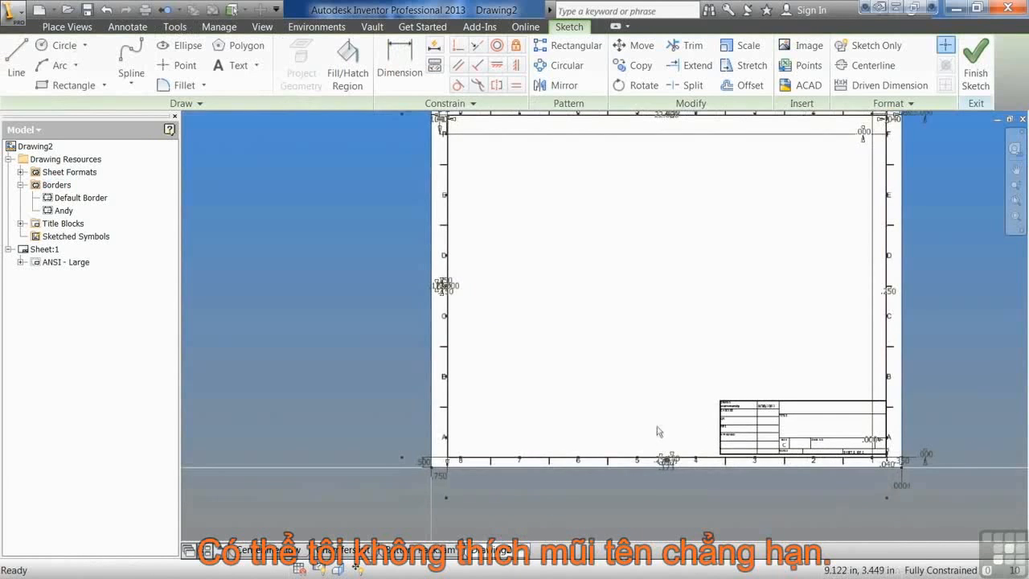
scroll(669, 494, down, 5)
drag(603, 186, 698, 261)
key(Delete)
scroll(560, 298, up, 5)
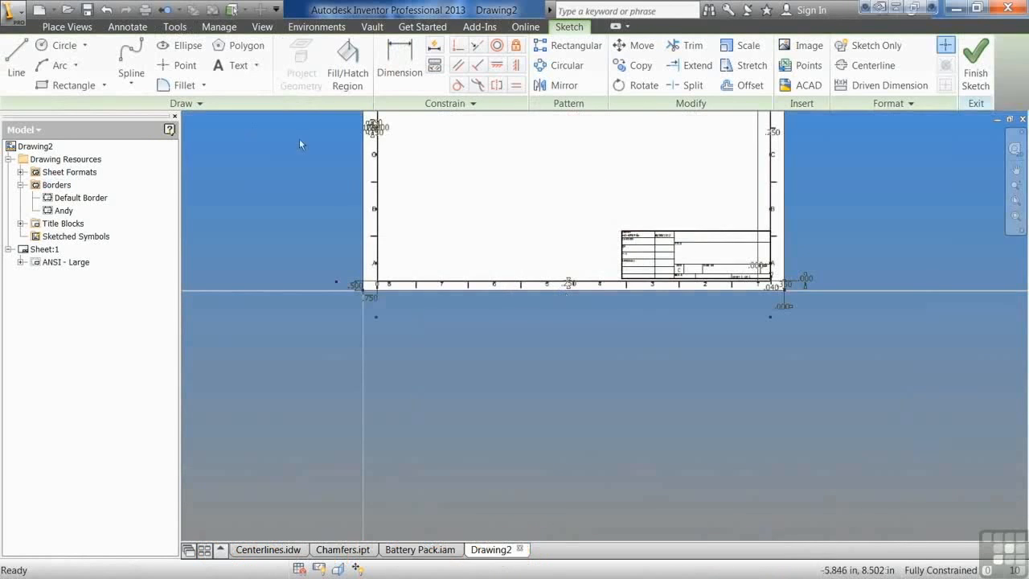
- Delete the center mark arrowhead at the middle of the border's left edge
scroll(424, 130, down, 5)
middle_drag(287, 129, 716, 292)
drag(641, 250, 711, 360)
key(Delete)
scroll(636, 349, up, 5)
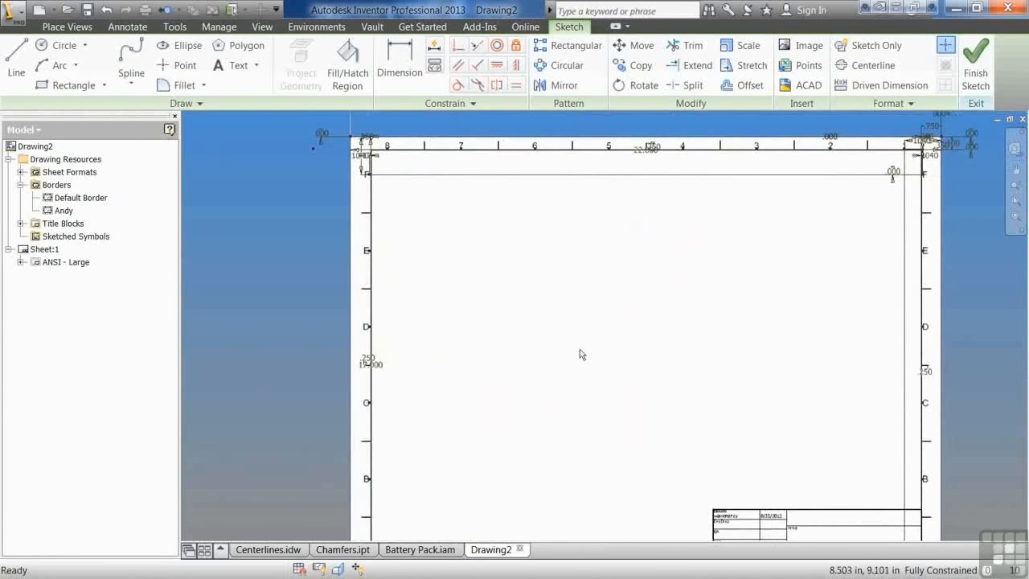
scroll(580, 348, up, 3)
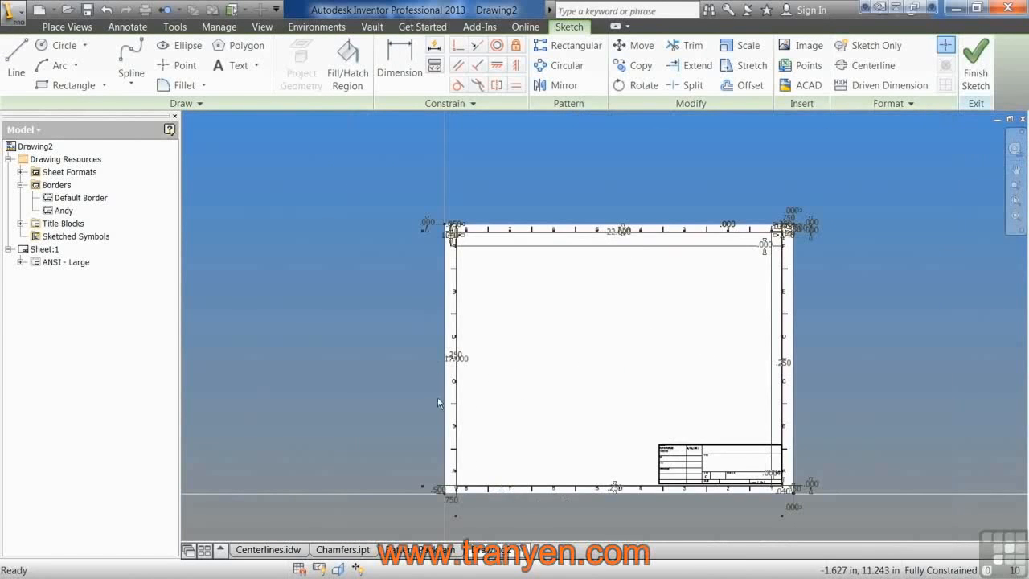
- Finish the border sketch and save it as a second custom border, using the first one's name followed by II
middle_drag(759, 321, 684, 329)
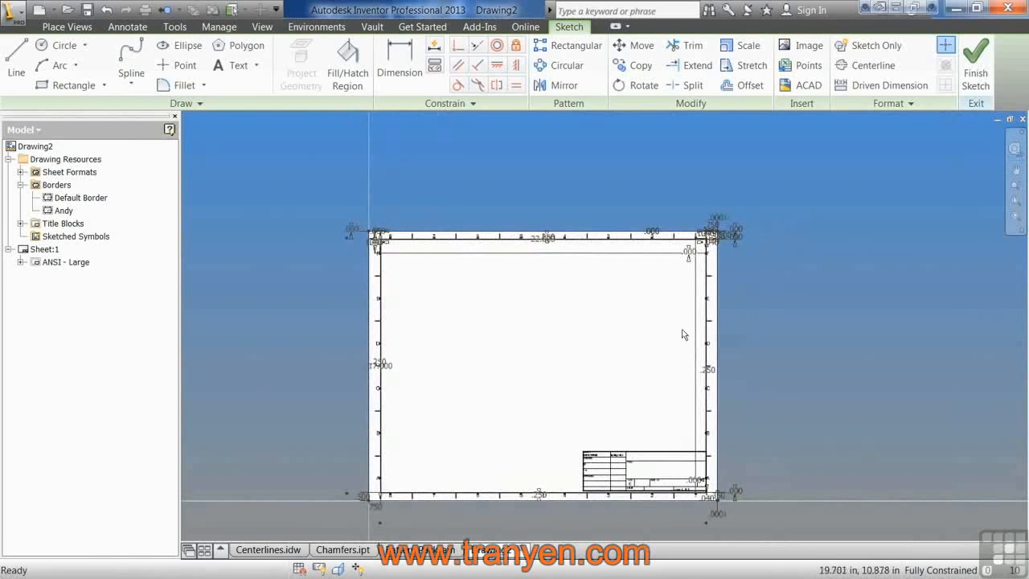
click(991, 64)
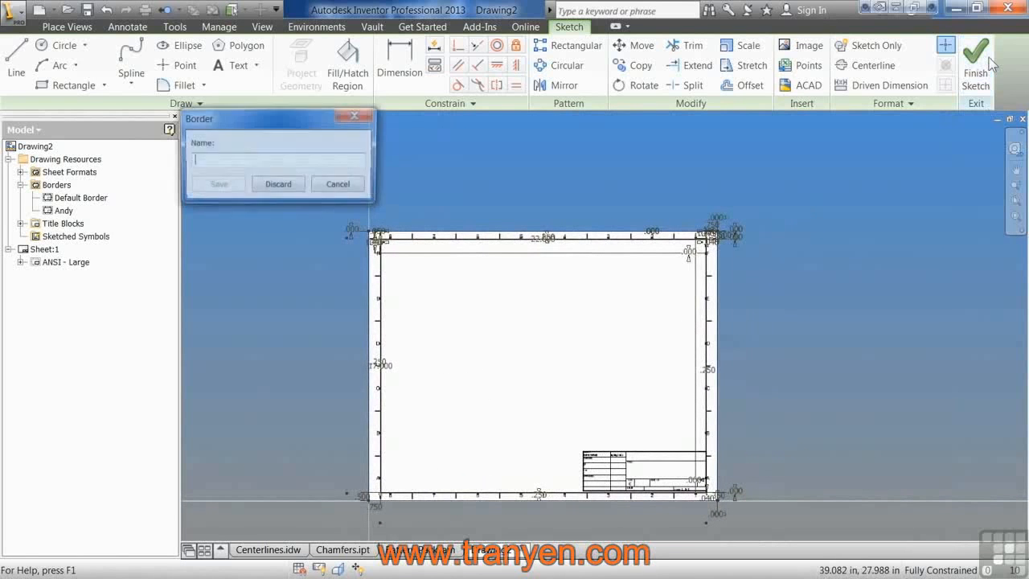
text(Andy I)
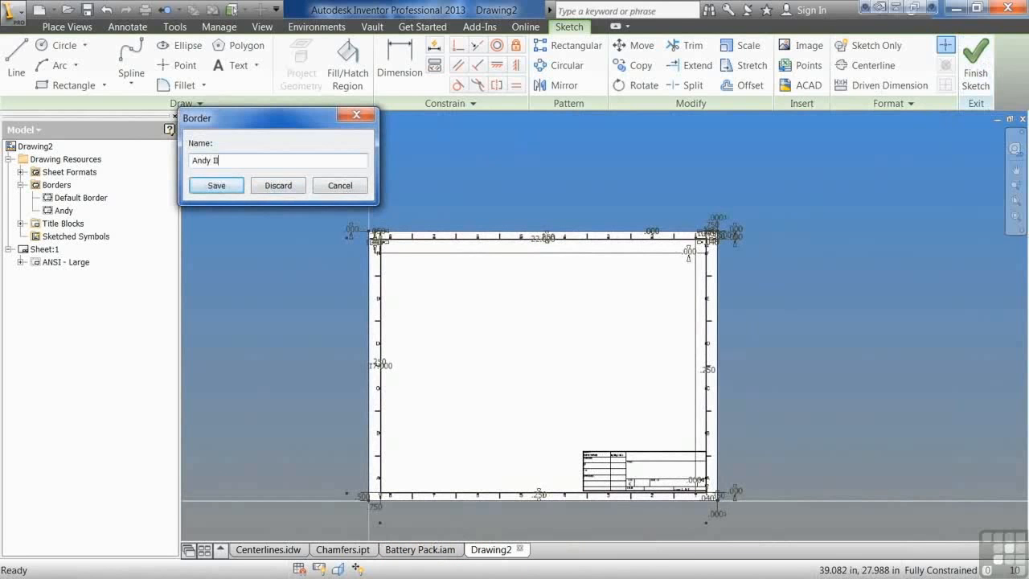
key(Return)
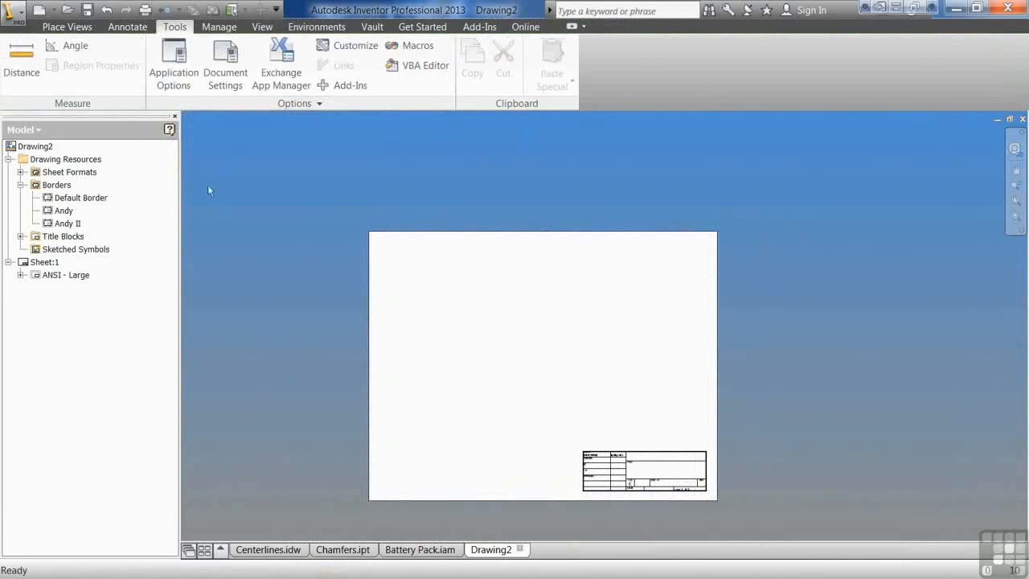
- Insert the new border without center arrowheads onto Sheet:1, accepting the offered zone parameters, and check its edges
right_click(63, 222)
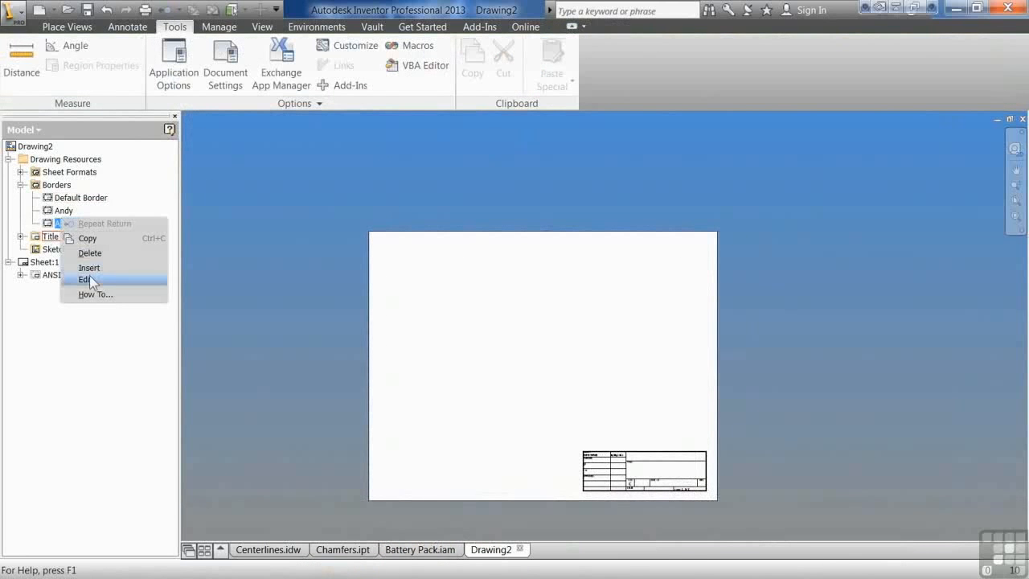
click(91, 274)
click(369, 310)
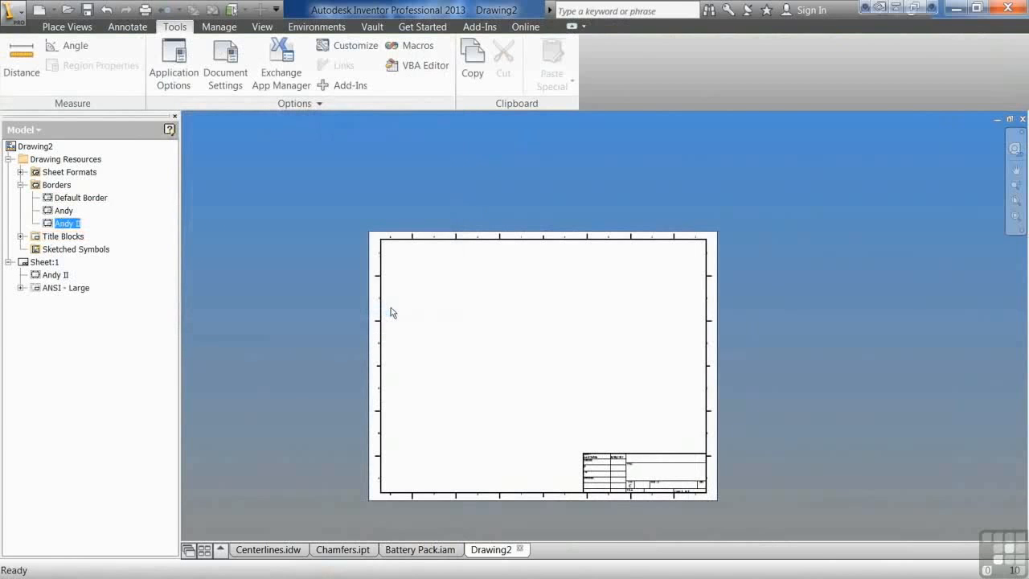
scroll(536, 241, up, 4)
scroll(507, 314, down, 5)
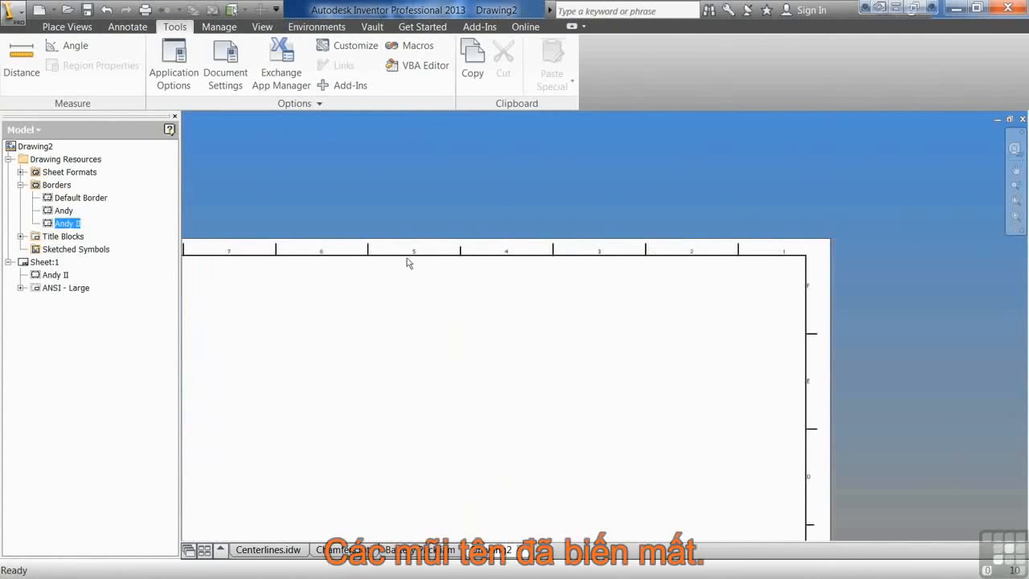
scroll(487, 312, up, 3)
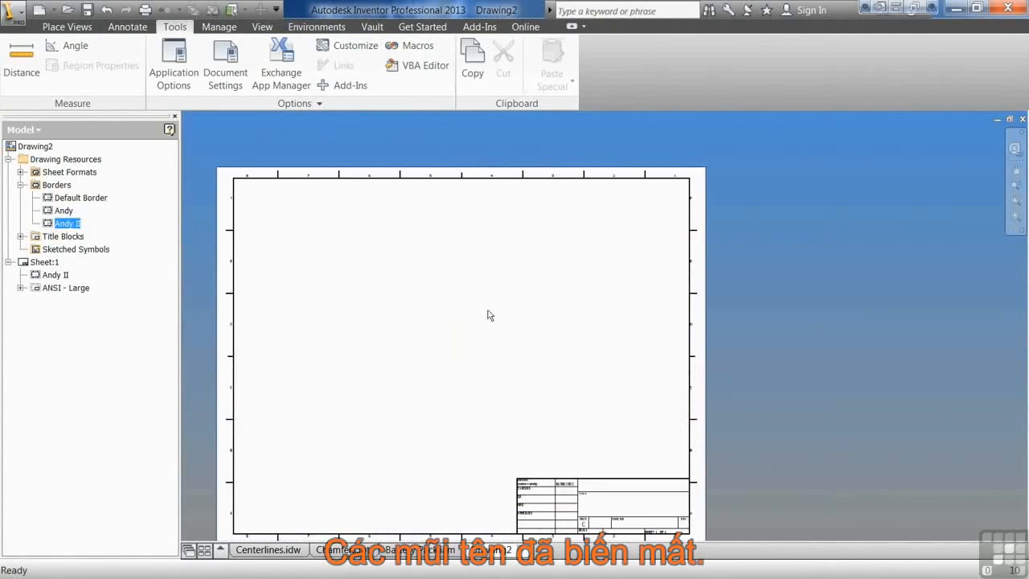
middle_drag(621, 472, 611, 435)
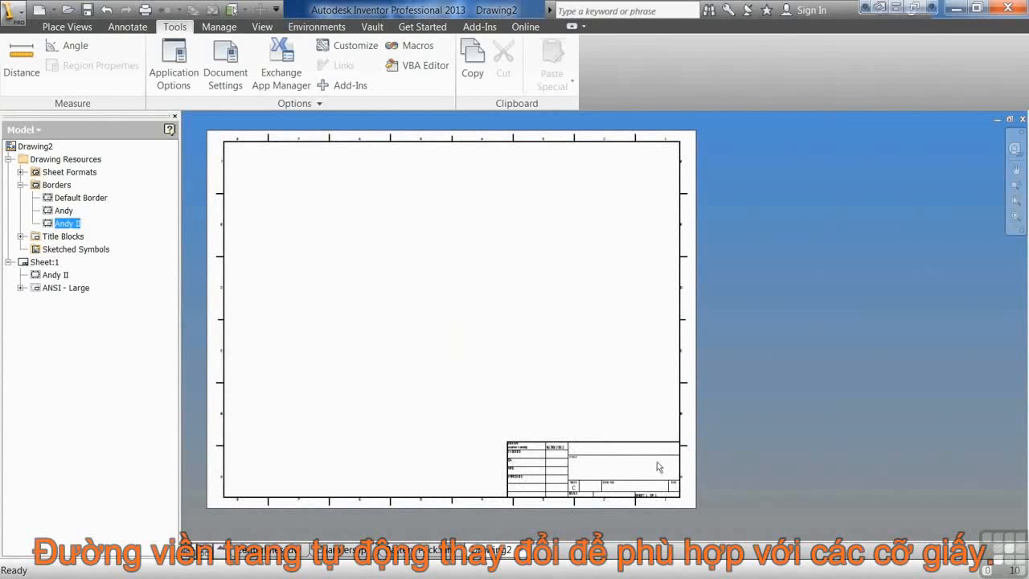
- Try to insert the first custom border onto the sheet alongside the existing one
right_click(60, 212)
click(90, 256)
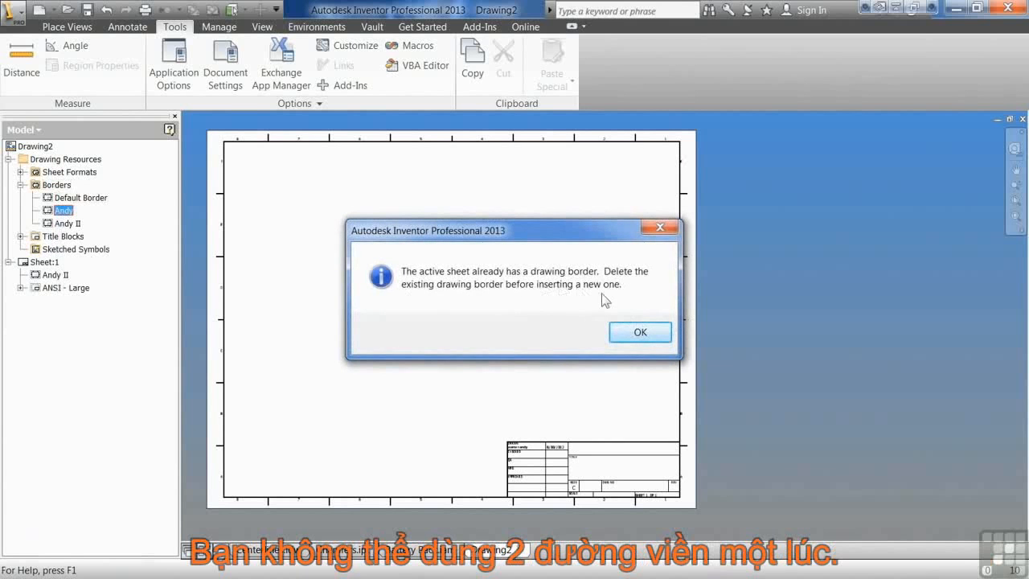
click(629, 326)
- Delete the second custom border from Sheet:1 and insert the first custom border in its place, accepting the zone parameters
right_click(58, 279)
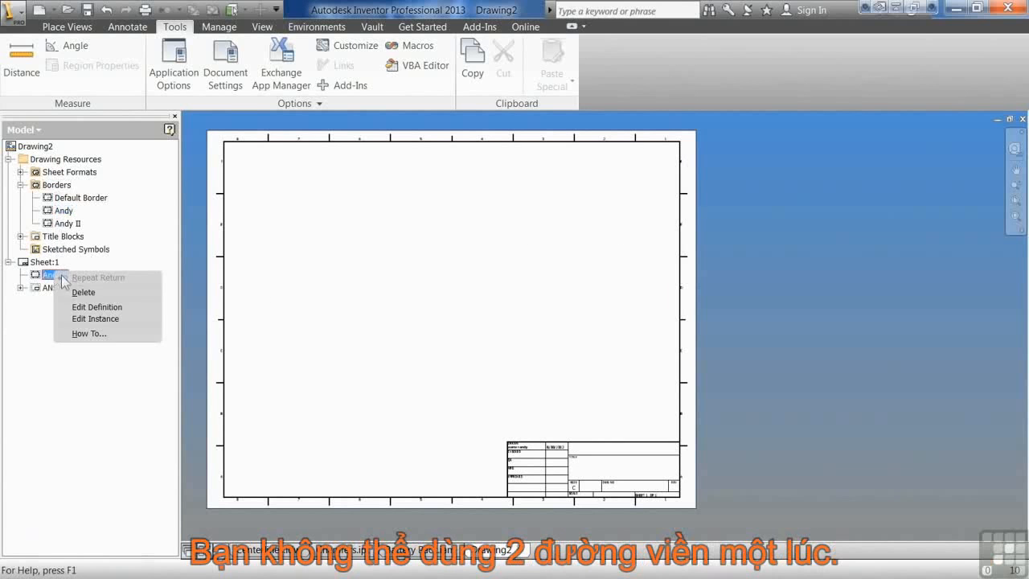
click(91, 294)
right_click(64, 211)
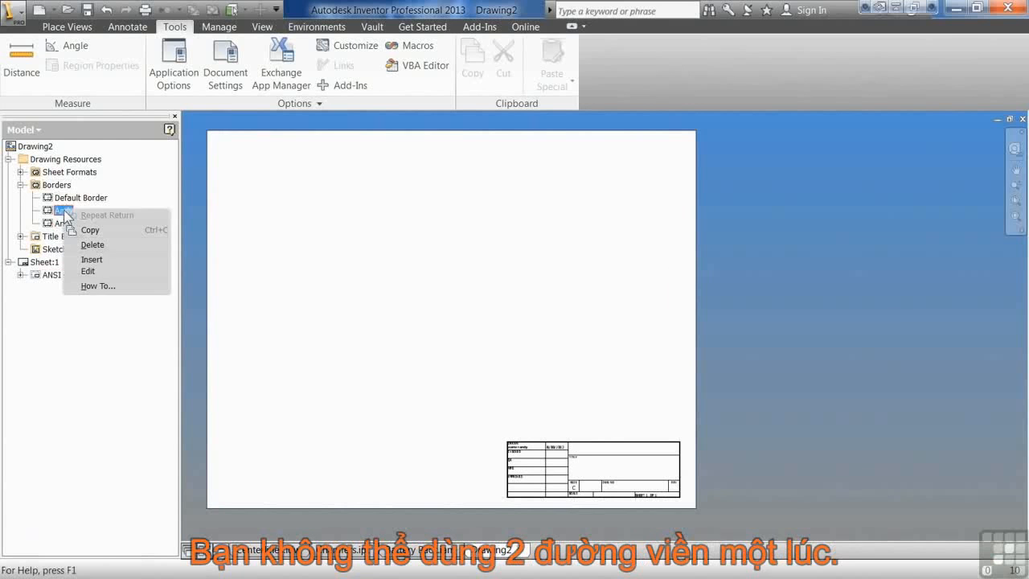
click(93, 261)
click(368, 311)
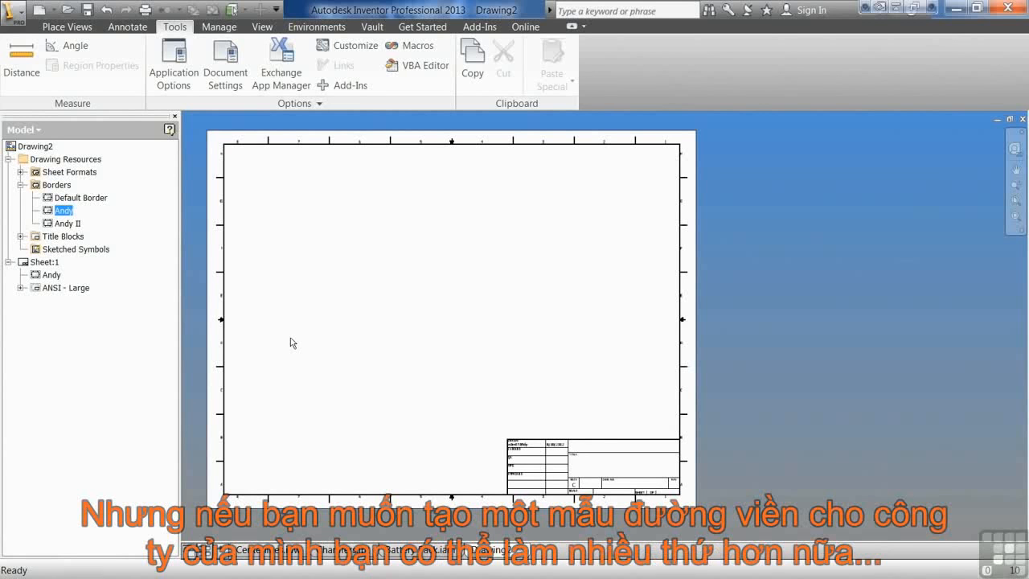
- Delete the border from Sheet:1 and open the first custom border's definition for editing
right_click(52, 276)
click(65, 293)
right_click(69, 209)
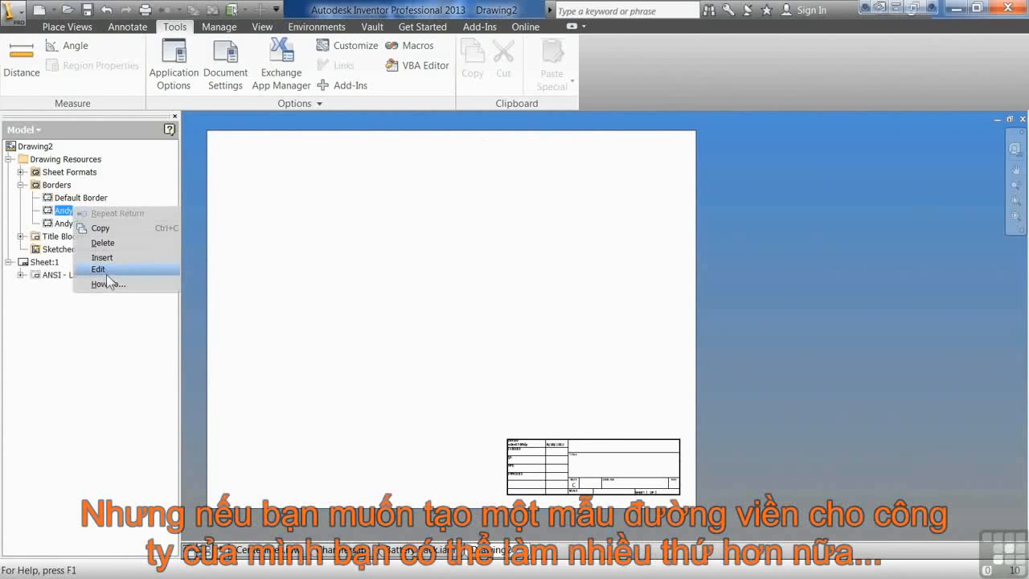
click(107, 272)
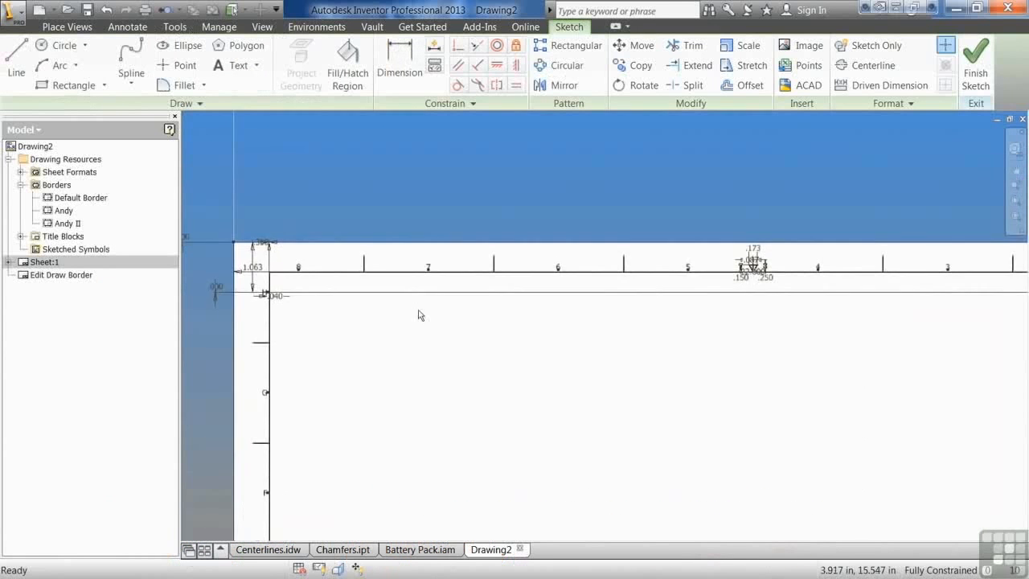
- Draw a line joining the upper ends of the two tick marks around zone 7 on the border's top edge
scroll(400, 257, up, 3)
key(l)
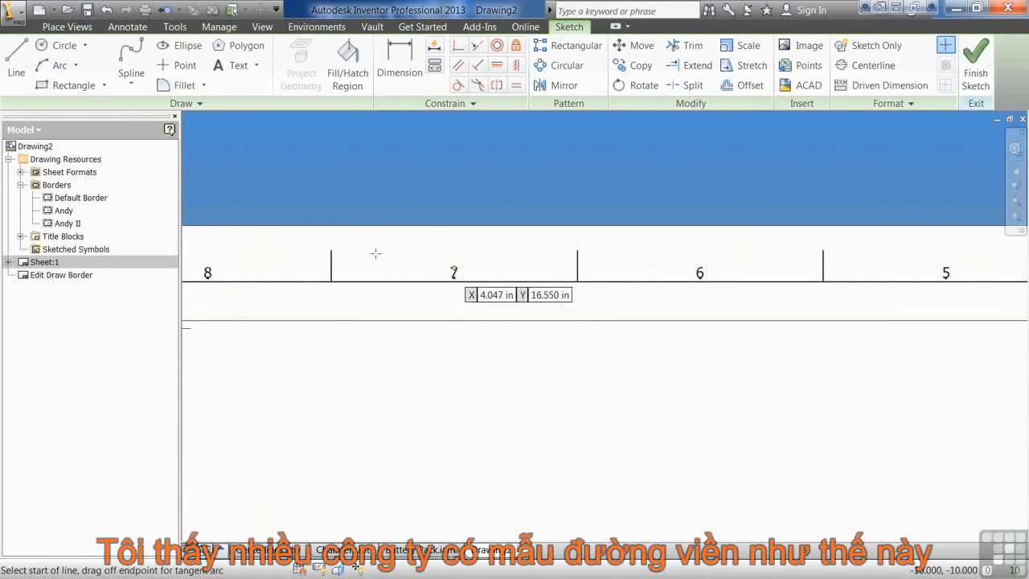
click(331, 250)
click(576, 250)
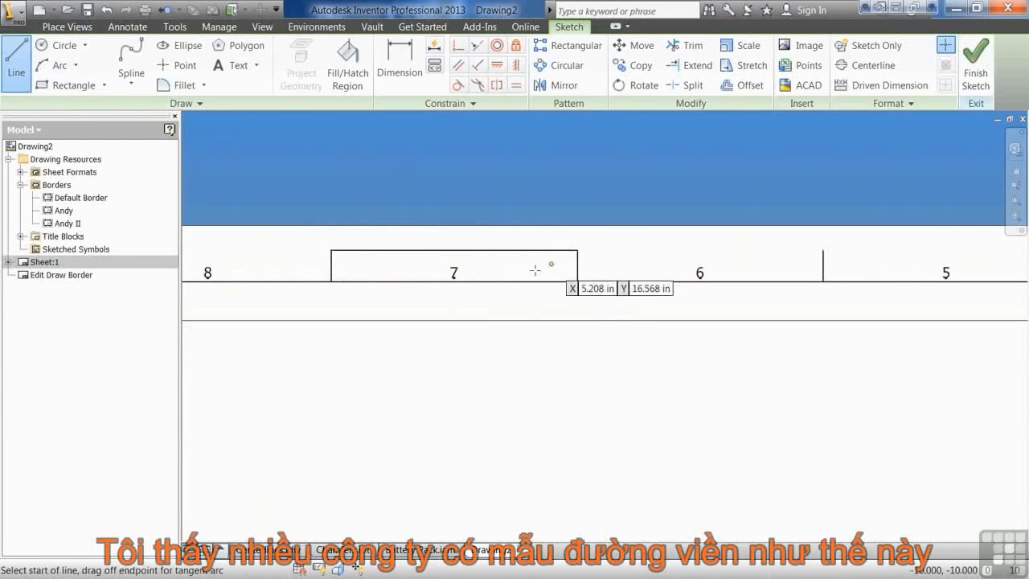
- Box in zone 5 on the border's top edge, from its outer tick mark to the center mark
scroll(459, 278, down, 3)
middle_drag(718, 262, 613, 277)
click(569, 278)
scroll(712, 283, down, 2)
scroll(712, 283, up, 4)
click(715, 275)
click(715, 286)
scroll(698, 293, down, 4)
scroll(575, 287, up, 3)
key(Escape)
drag(586, 288, 578, 288)
middle_drag(541, 322, 663, 336)
- Fill the closed zone 7 region with a solid black color fill instead of a hatch
click(348, 75)
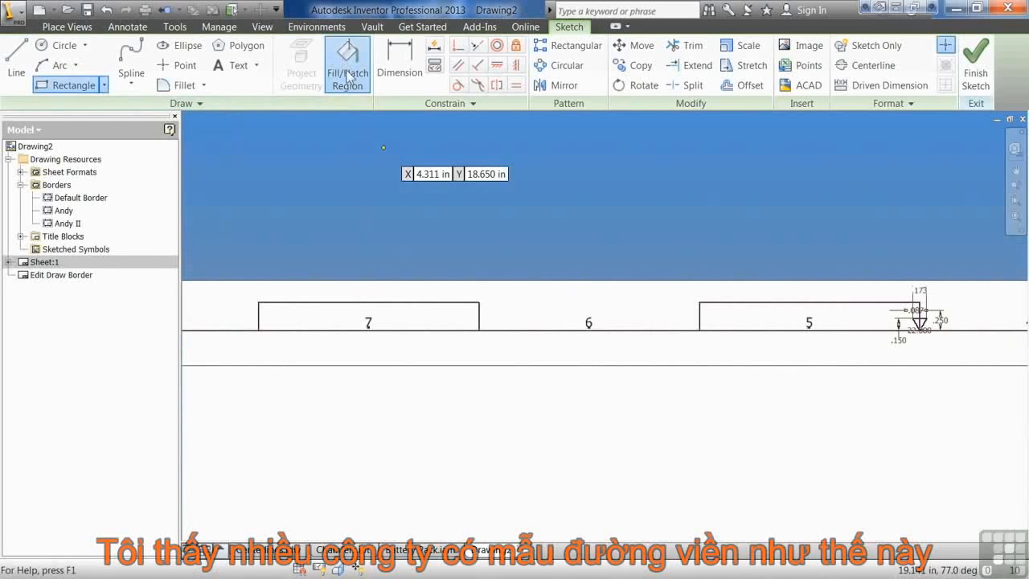
click(439, 319)
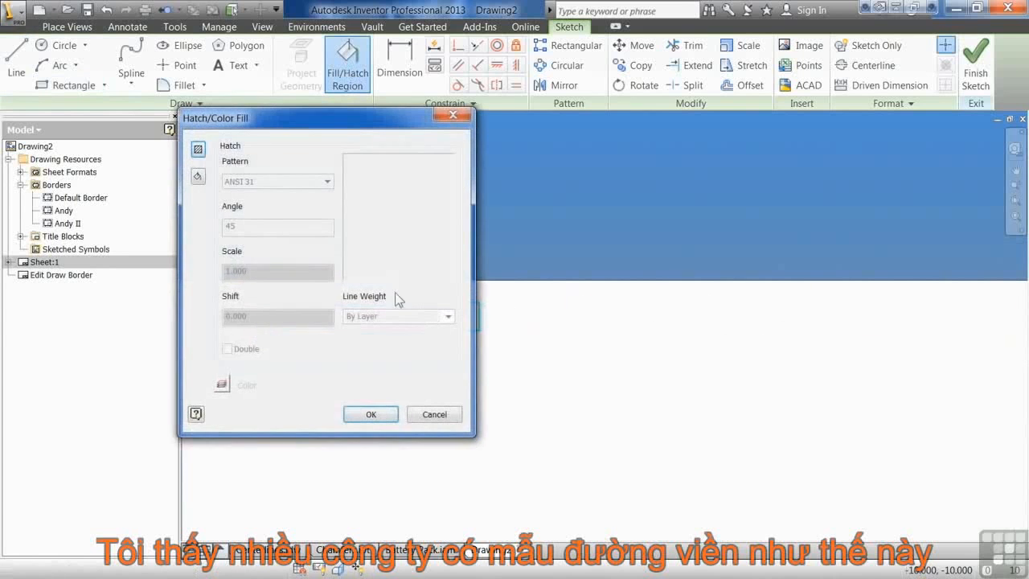
click(200, 152)
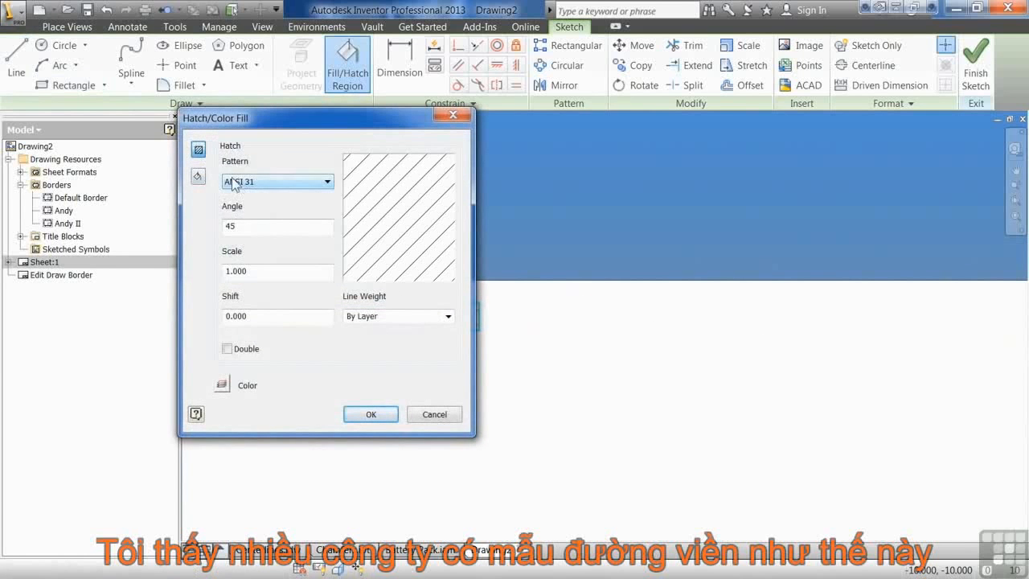
click(198, 176)
click(376, 414)
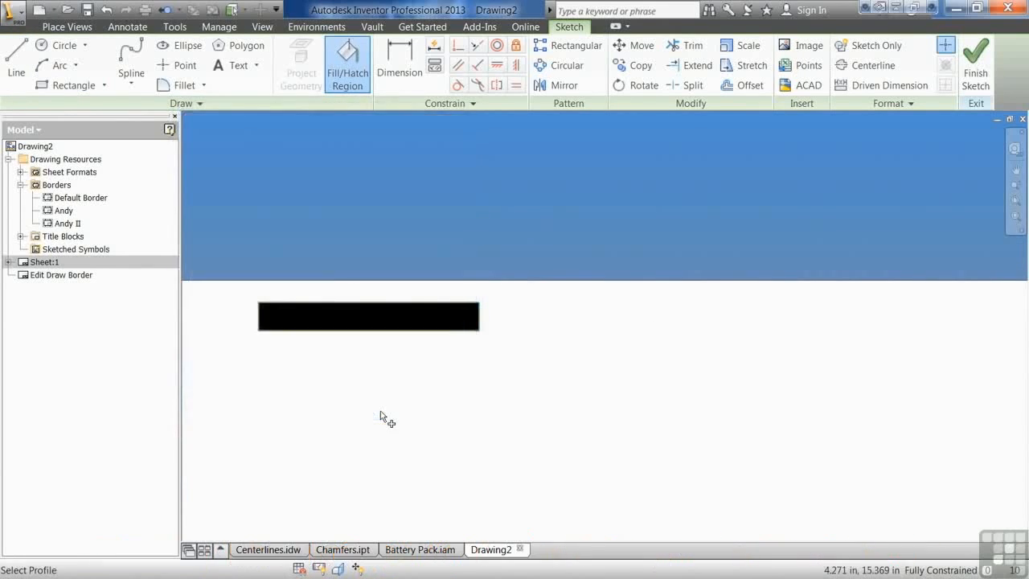
- Save the edits to the first custom border and insert it with 8 numeric horizontal and 8 alphabetical vertical zones, labeled from Bottom/Right
click(975, 73)
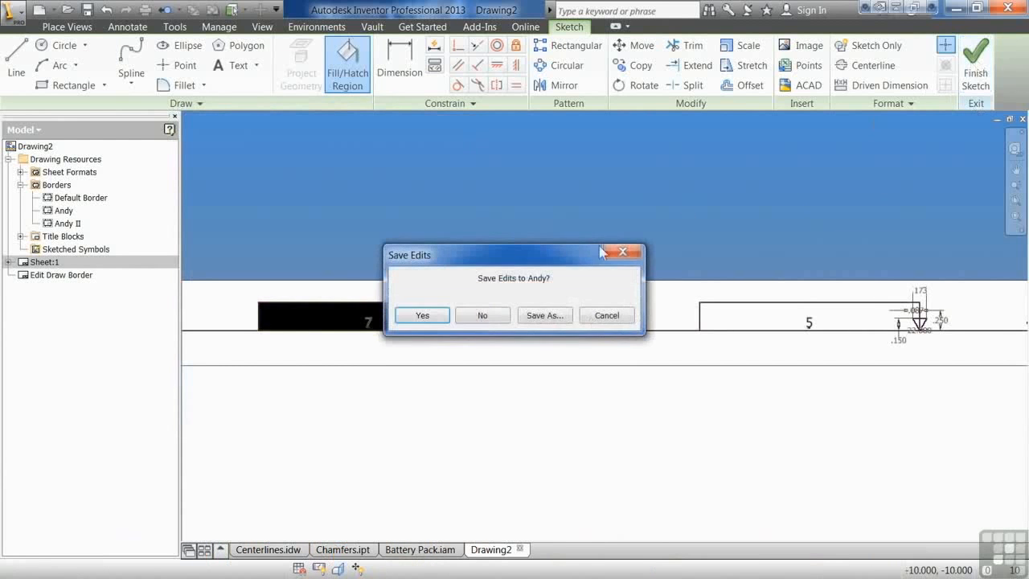
click(421, 315)
right_click(65, 210)
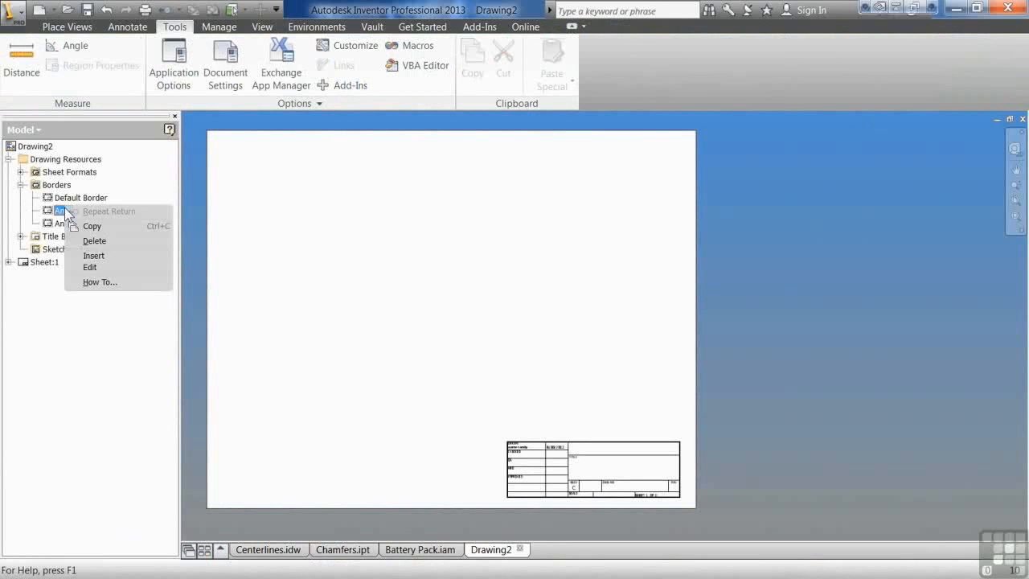
click(91, 267)
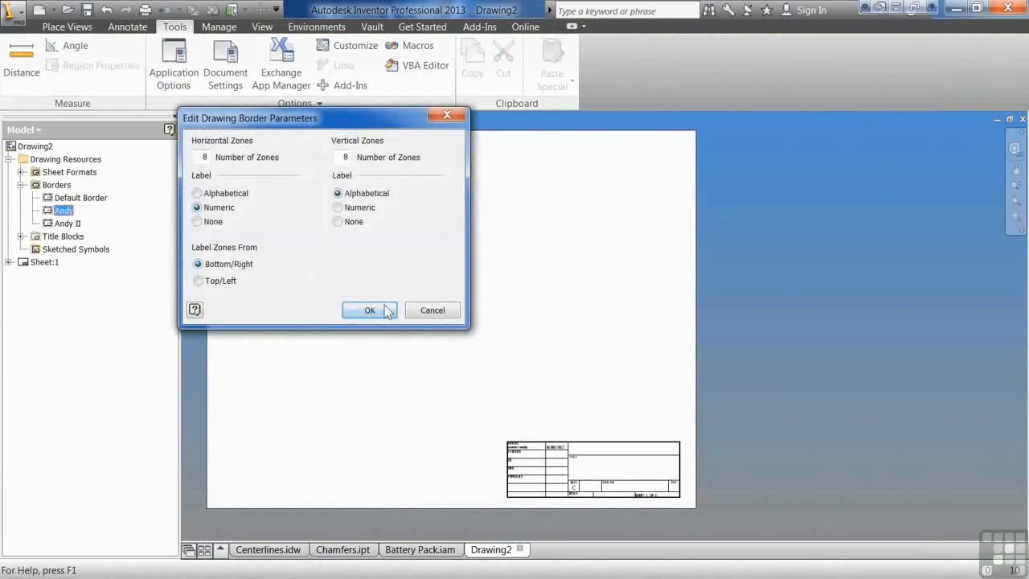
click(369, 310)
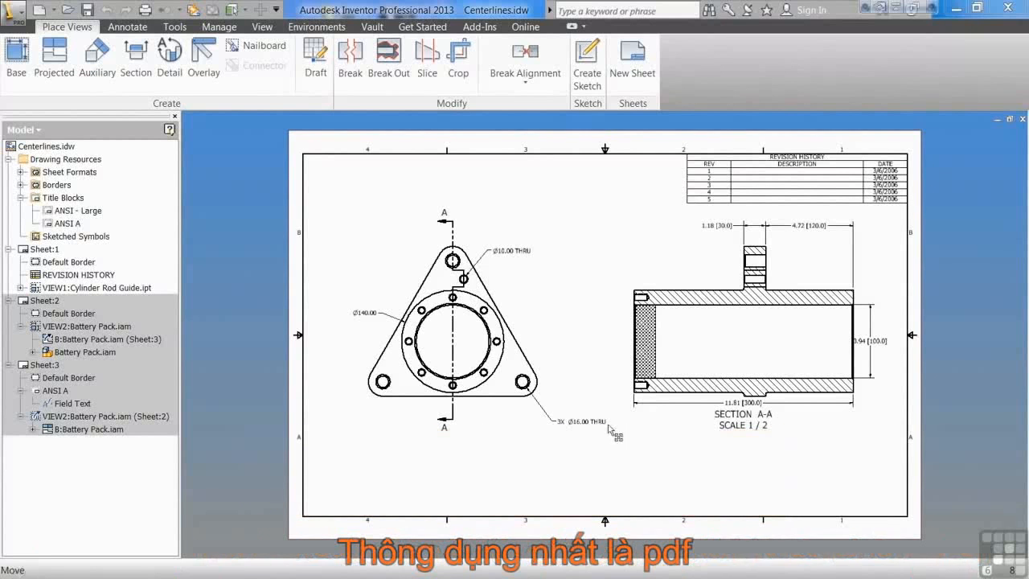
- Export the Centerlines.idw drawing as Centerlines.pdf in the Chapter 11 folder, then close the resulting PDF
click(24, 15)
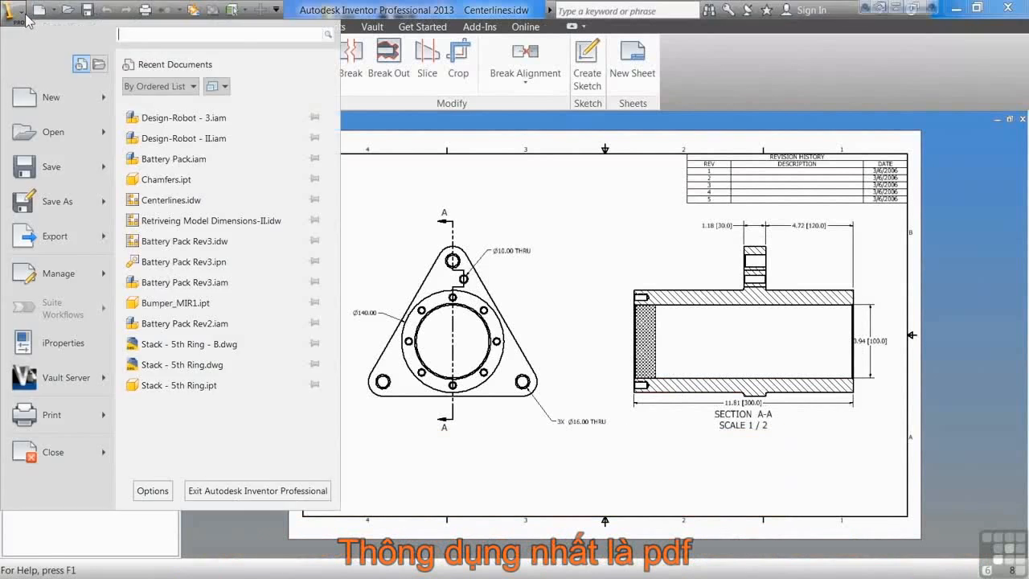
mouse_move(107, 244)
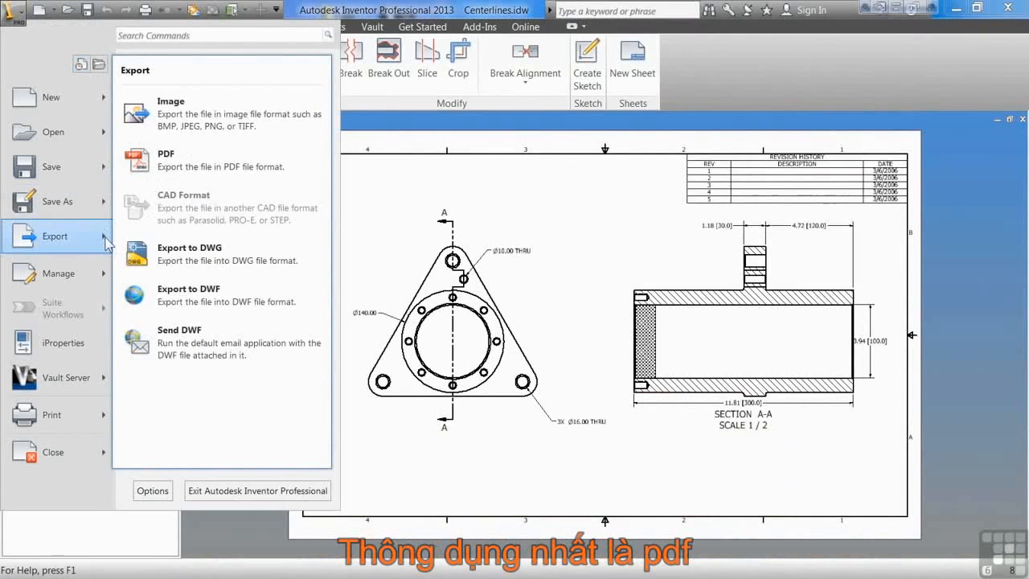
click(168, 160)
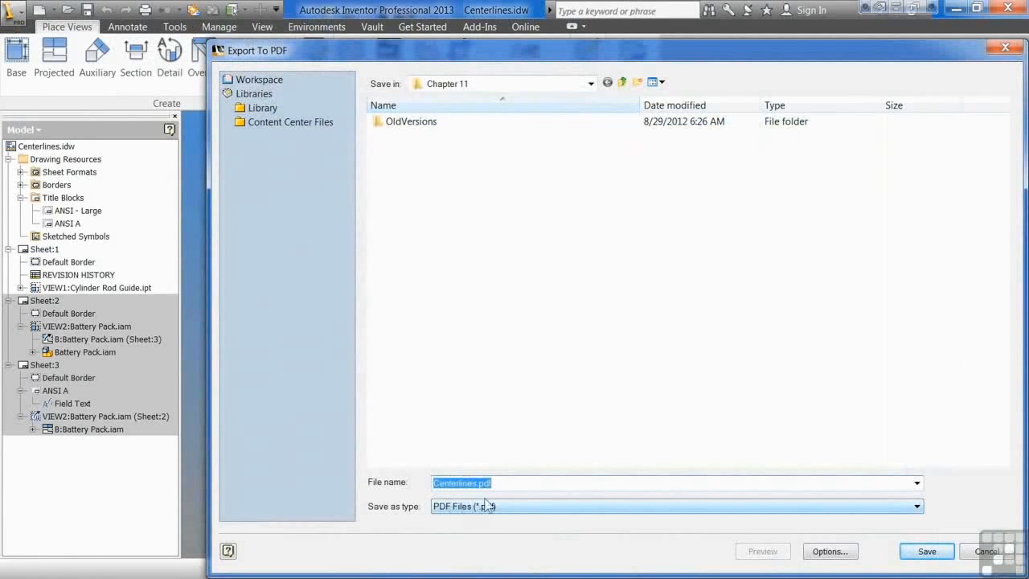
click(926, 551)
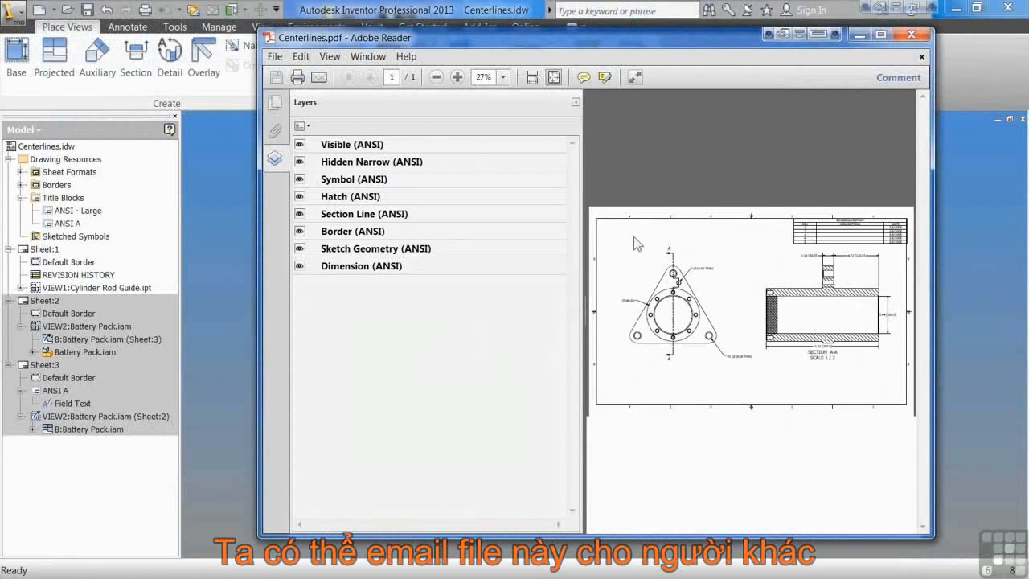
click(911, 34)
- Start saving a copy of the Centerlines drawing with AutoCAD DWG Files (*.dwg) as the file type
click(18, 12)
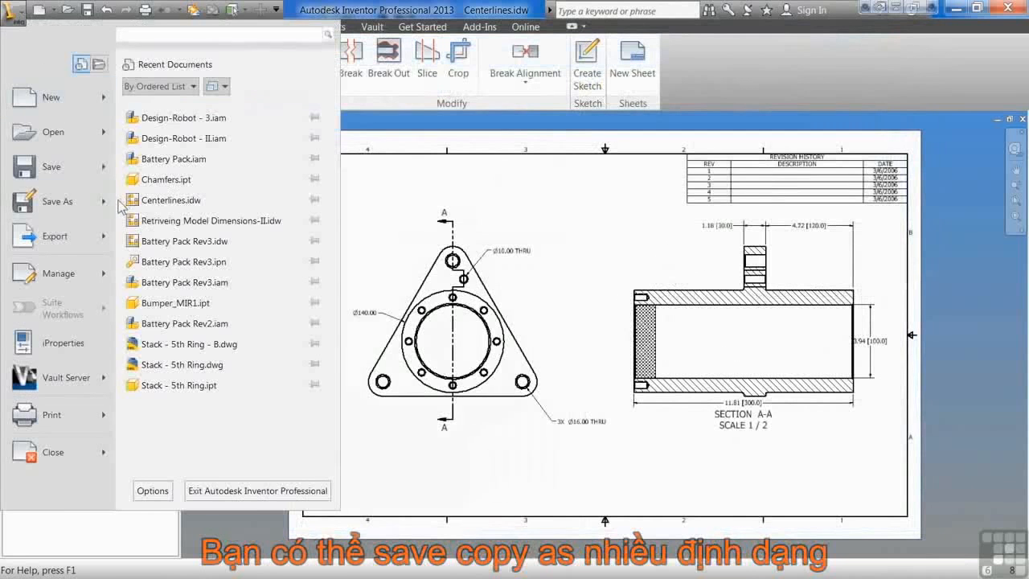
mouse_move(104, 208)
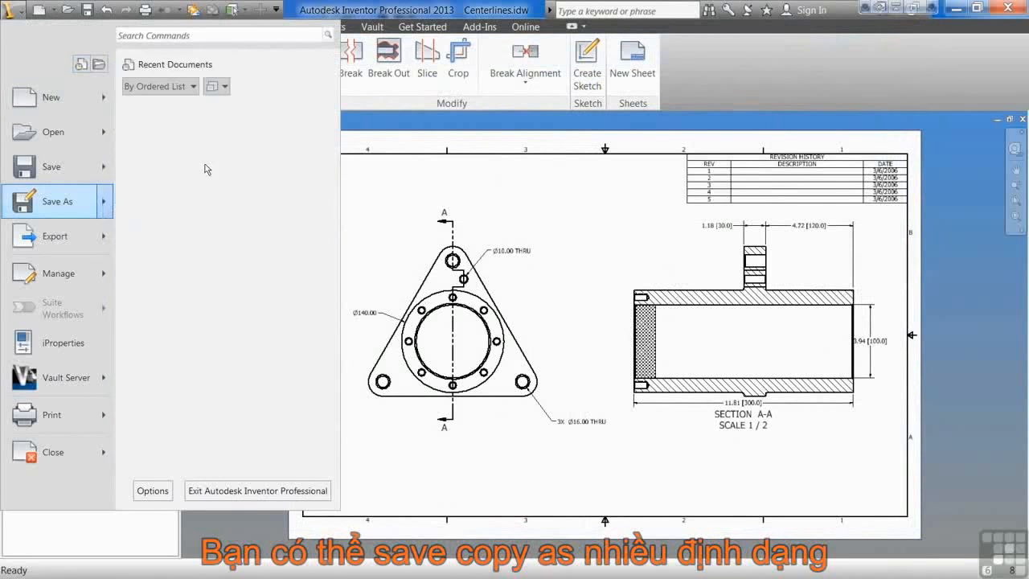
click(207, 168)
click(545, 504)
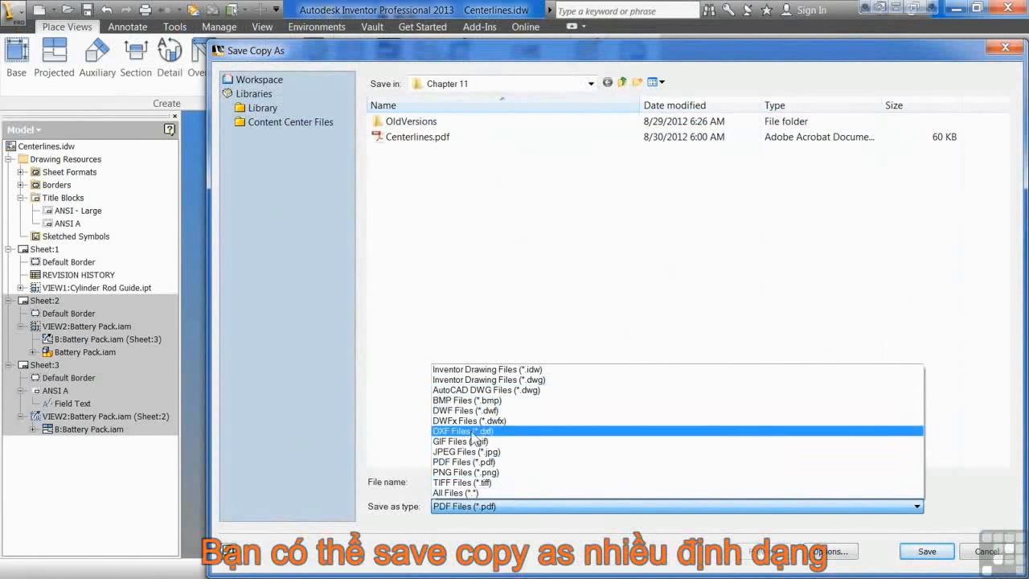
click(516, 391)
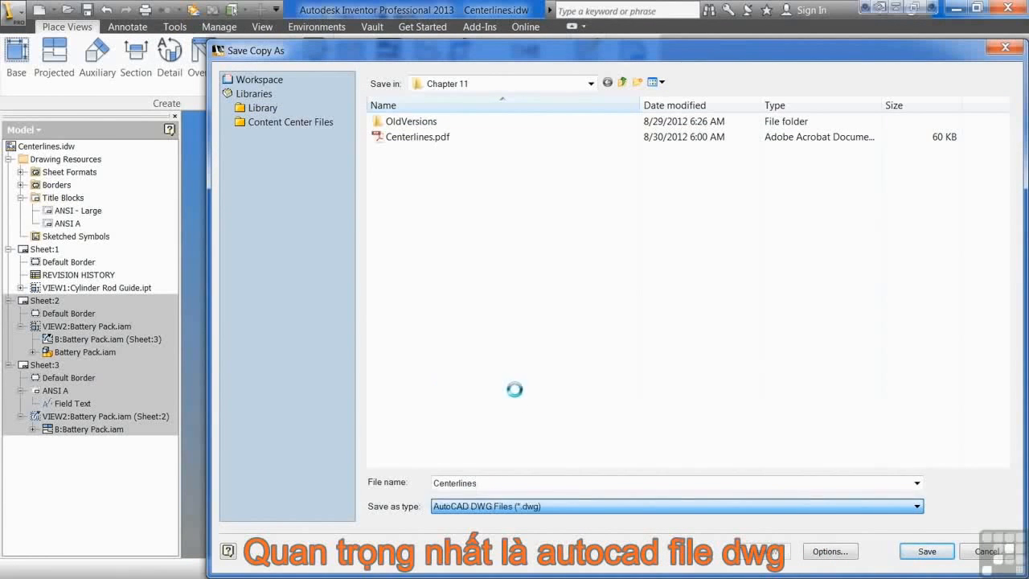
- Choose the Chapter 13 folder for the copy and name the file ACAD-Centerlines.dwg
click(623, 84)
double_click(435, 227)
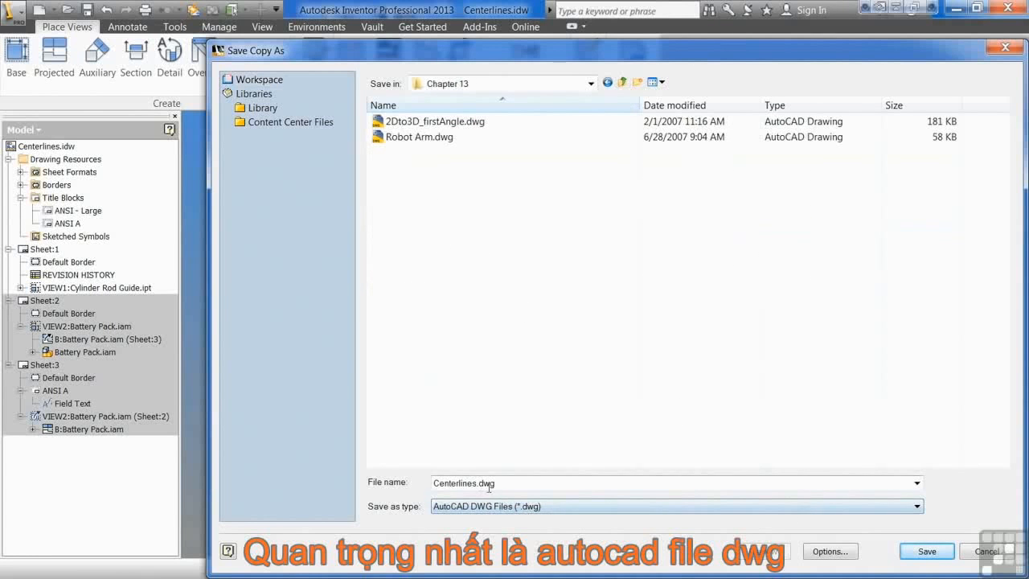
double_click(439, 485)
click(435, 484)
text(ACAD-)
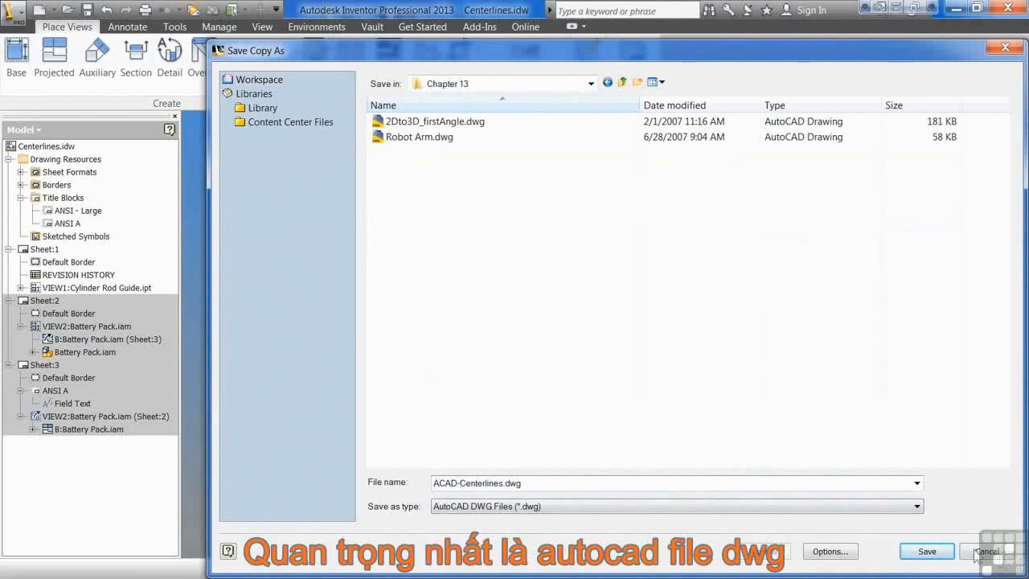
- Set the DWG export file version to AutoCAD 2010 Drawing and save the ACAD-Centerlines.dwg copy
click(840, 554)
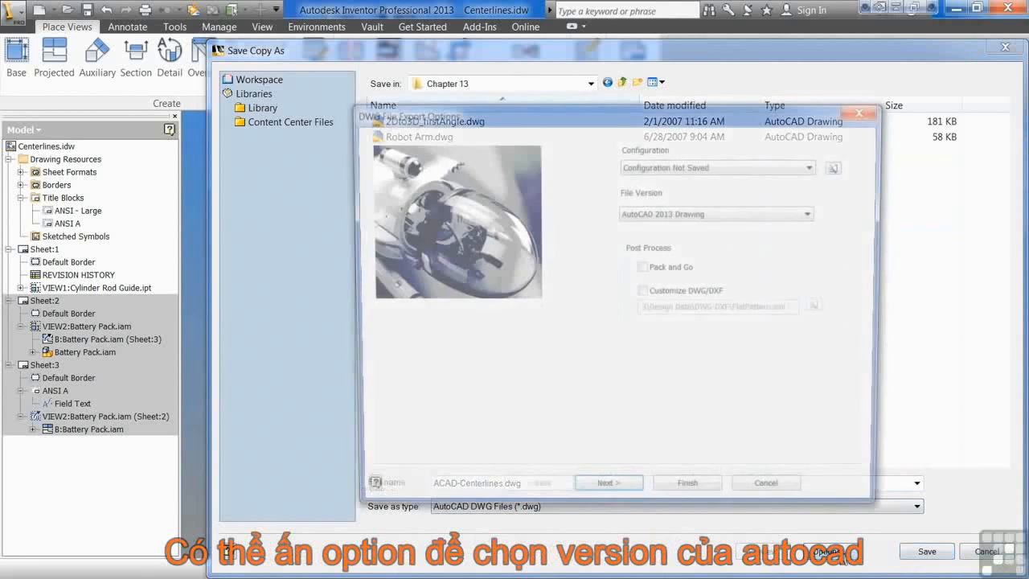
click(812, 213)
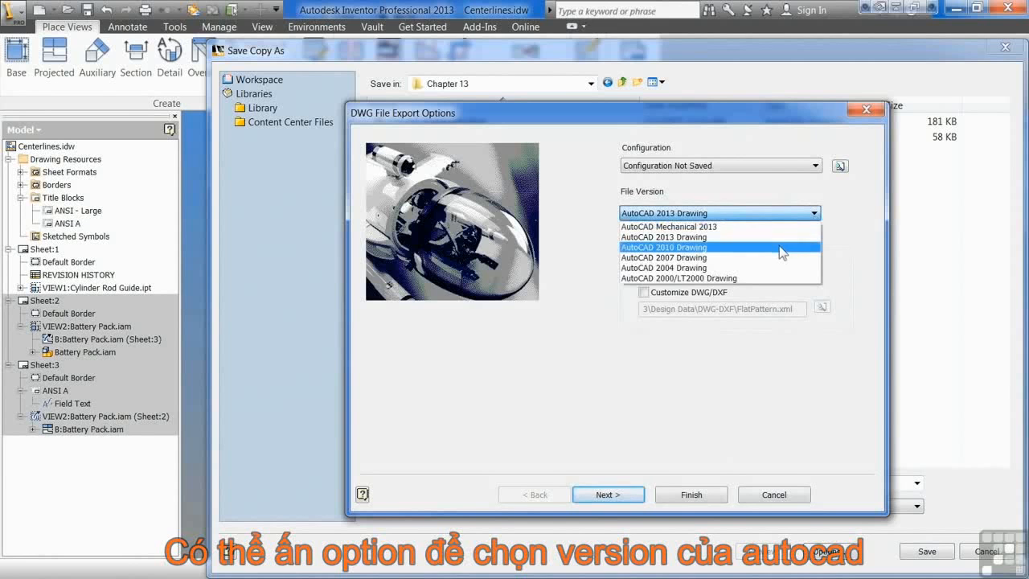
click(778, 247)
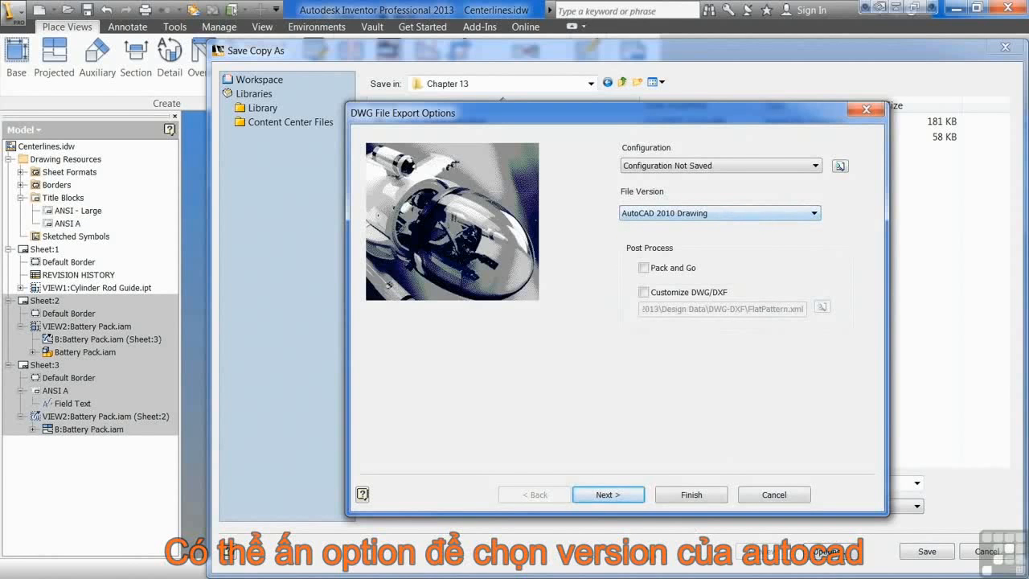
click(677, 503)
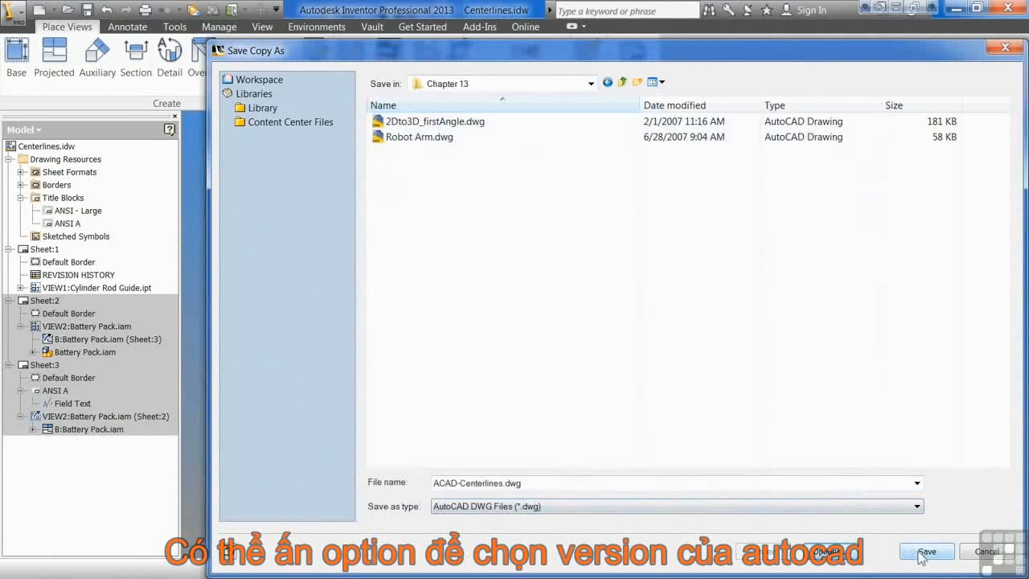
click(926, 551)
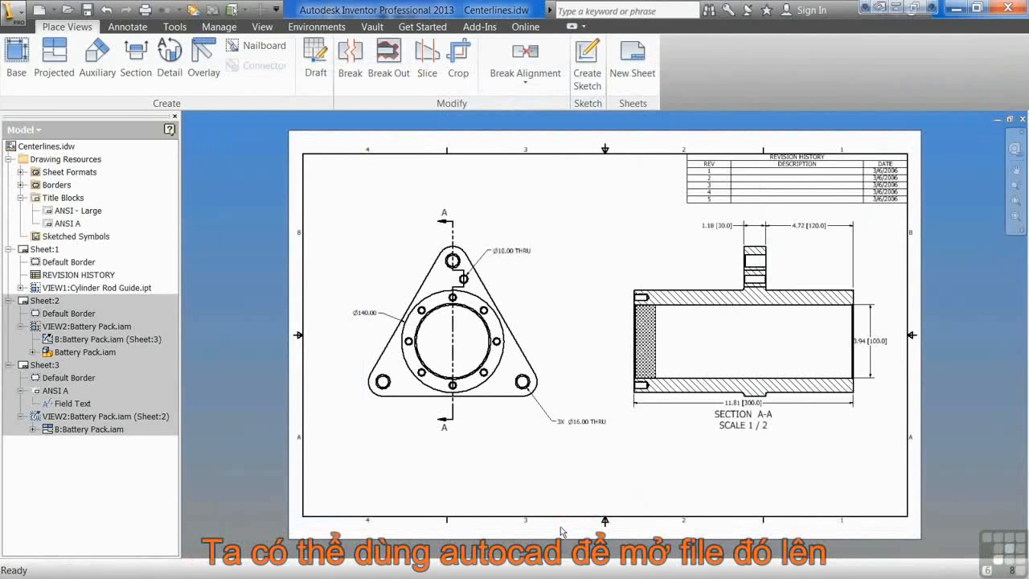
- Open the part Chamfers.ipt from the Infinite Skills folder, one level above Chapter 13
click(70, 11)
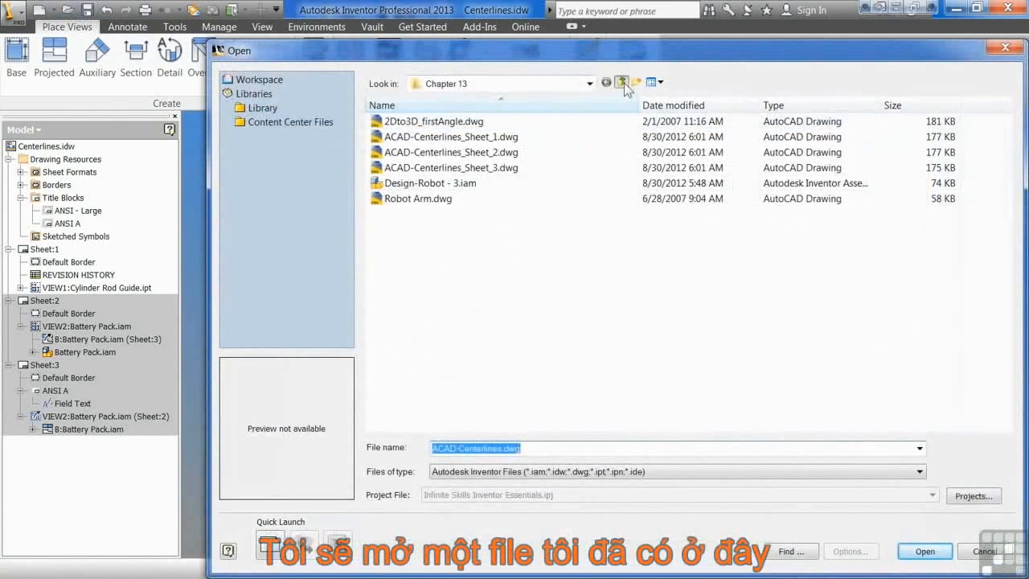
click(622, 83)
click(434, 336)
click(418, 353)
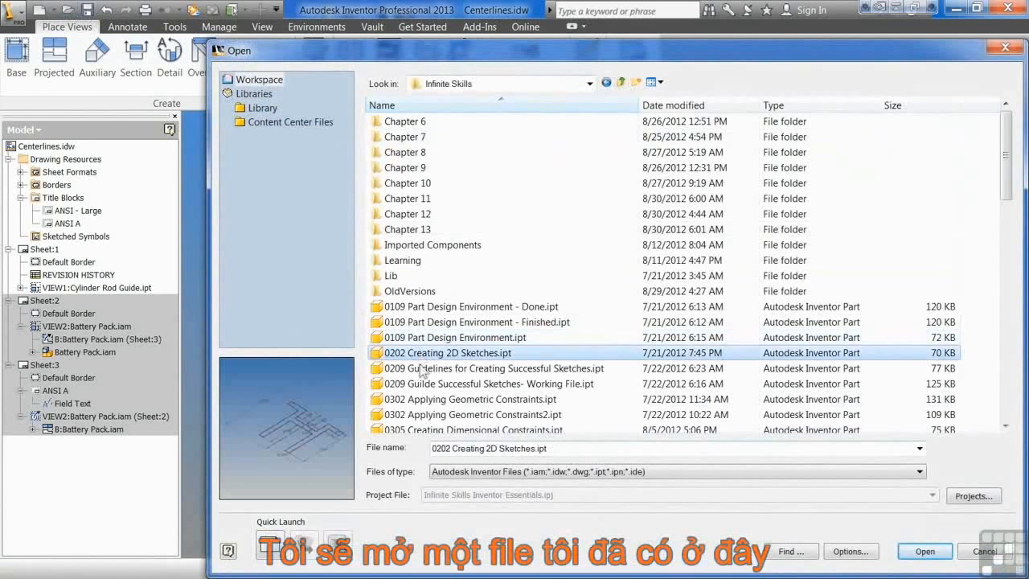
click(422, 398)
click(426, 428)
scroll(426, 402, down, 1)
click(414, 384)
double_click(406, 400)
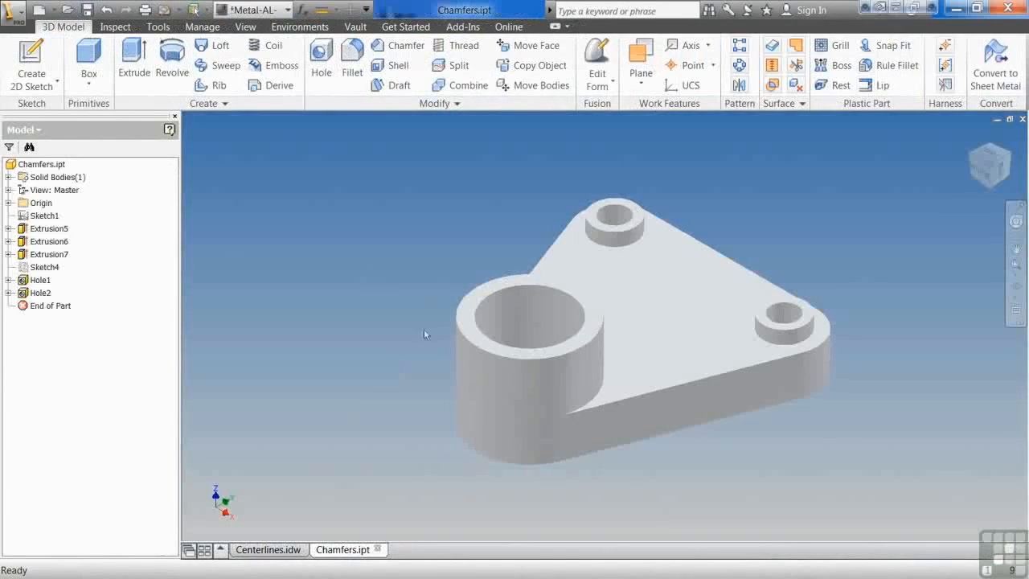
- Start exporting the Chamfers part to a CAD format
click(13, 13)
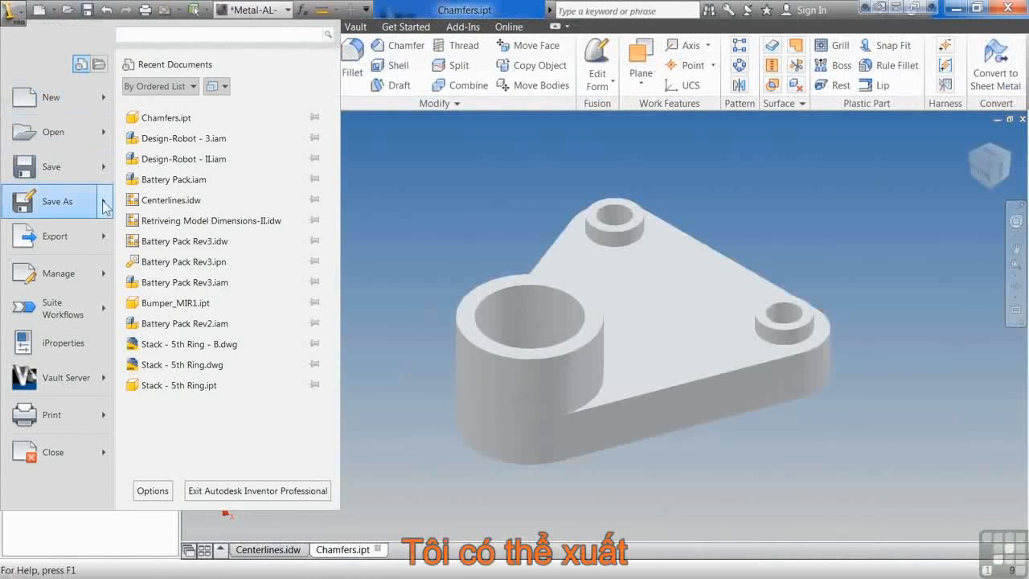
mouse_move(106, 210)
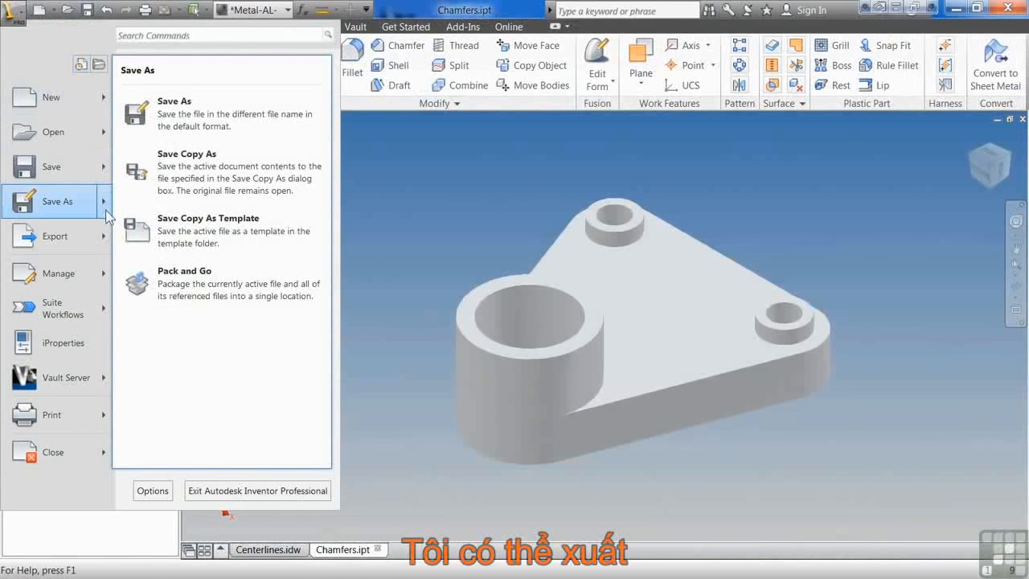
mouse_move(104, 240)
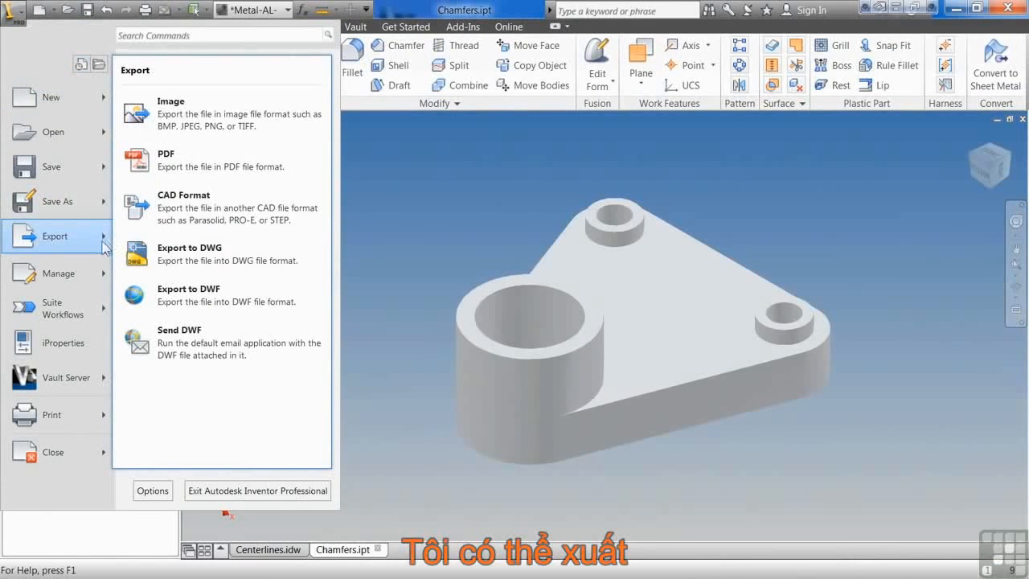
click(163, 206)
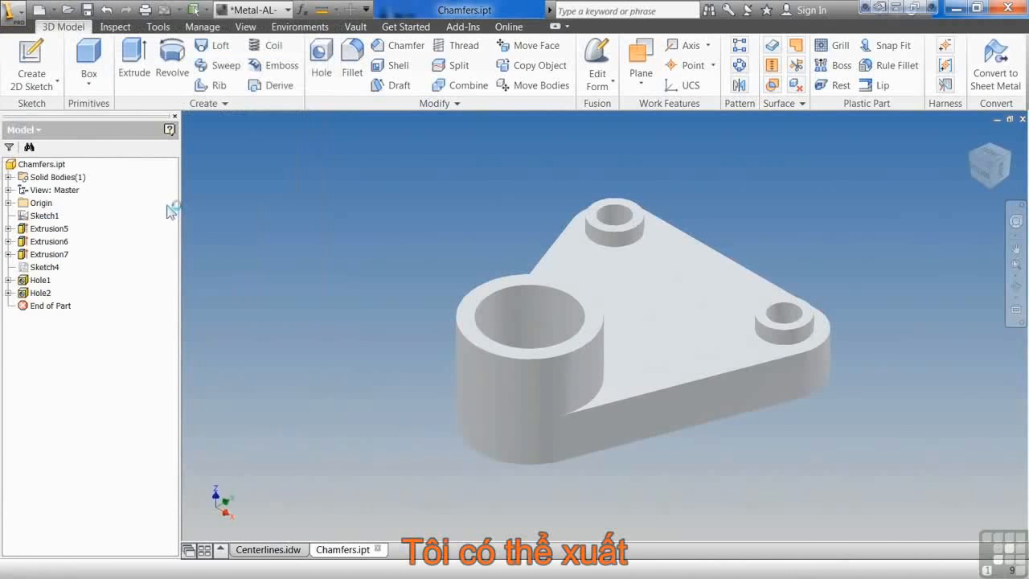
- Choose STEP Files as the export type and set its application protocol to 203 - Configuration Controlled Design
click(576, 503)
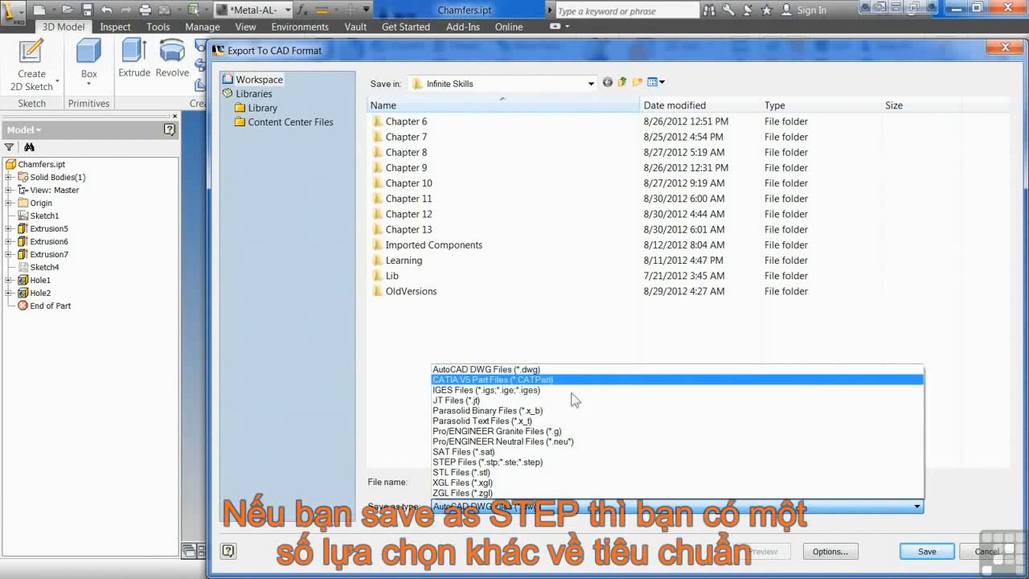
click(583, 462)
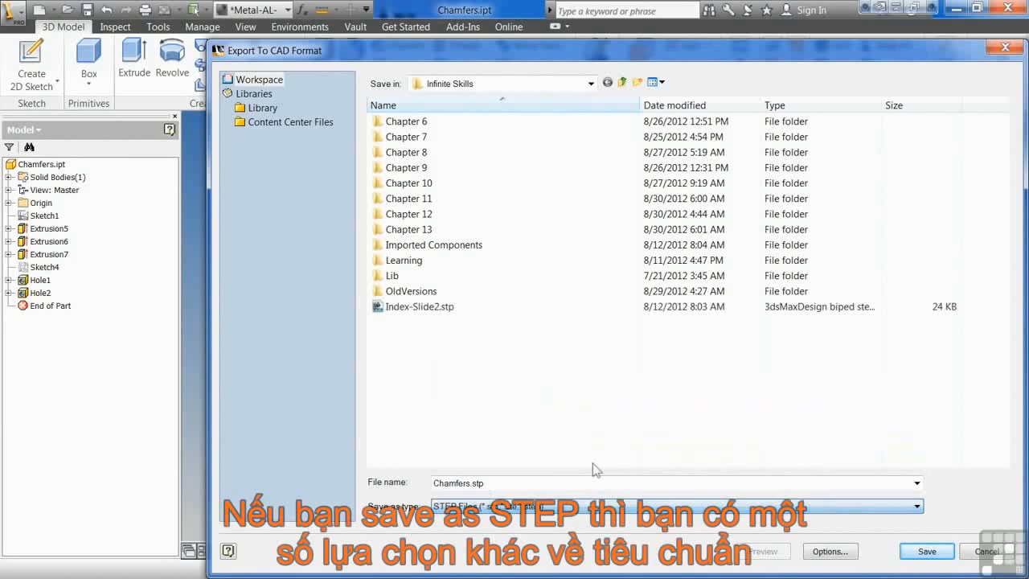
click(828, 551)
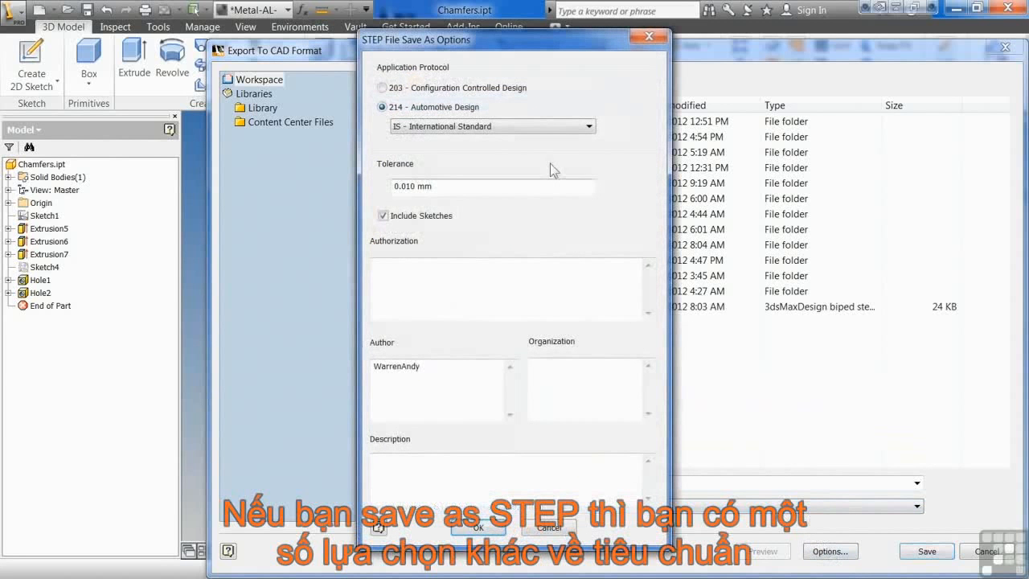
click(508, 126)
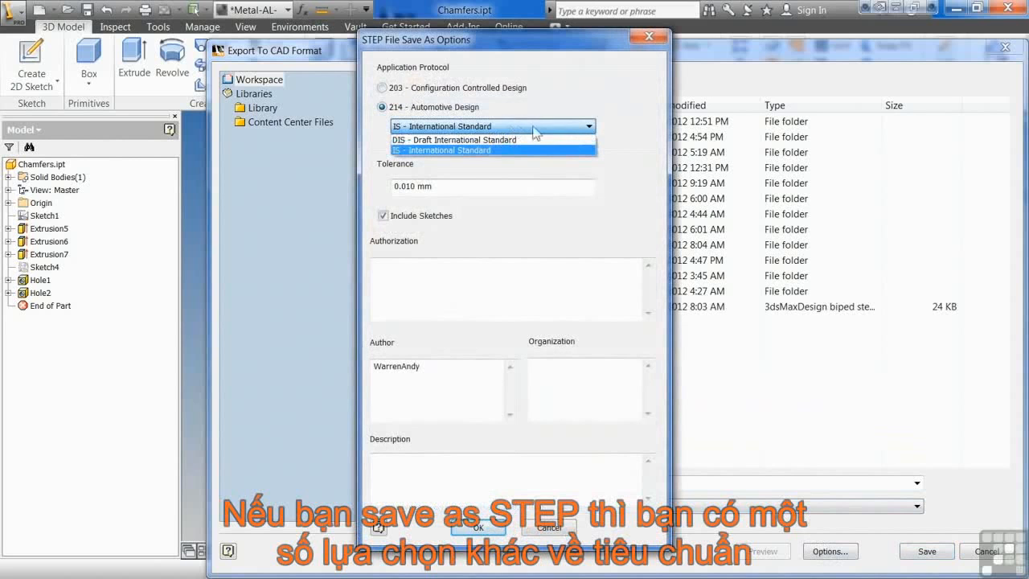
click(492, 96)
click(461, 90)
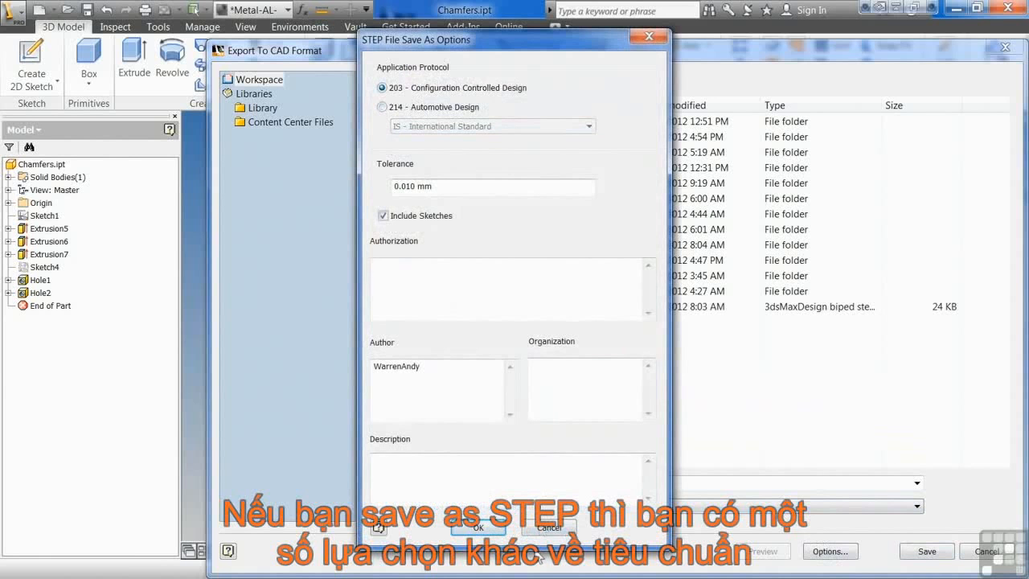
click(482, 530)
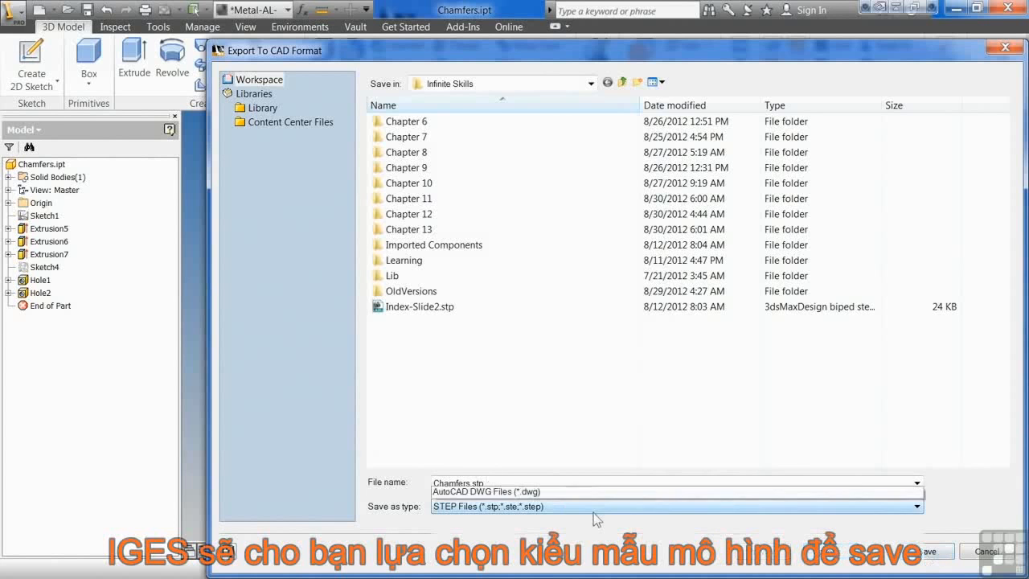
- Set the export type to IGES Files and review its options for output solids, surface type and solid face type
click(593, 509)
click(514, 390)
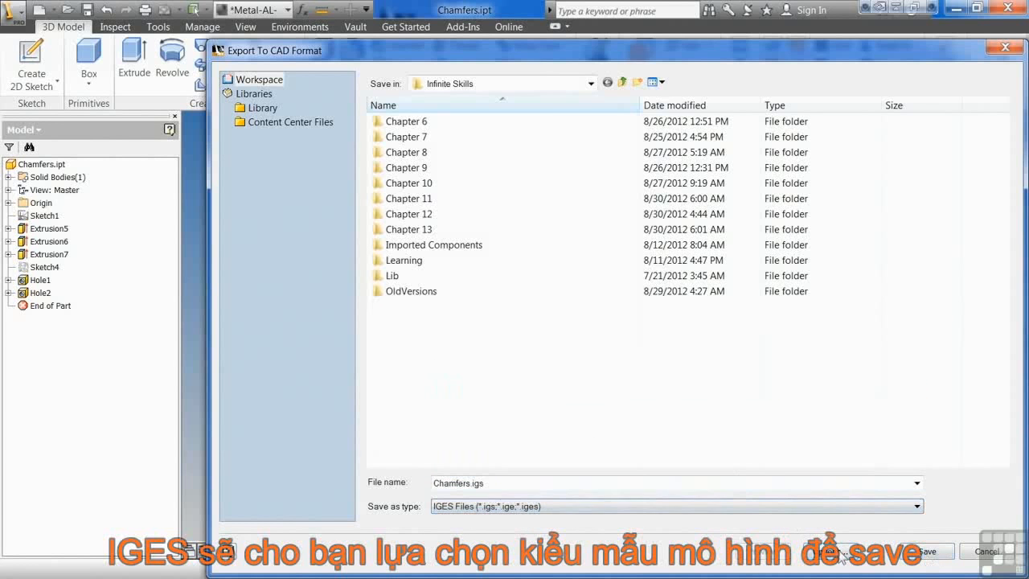
click(840, 554)
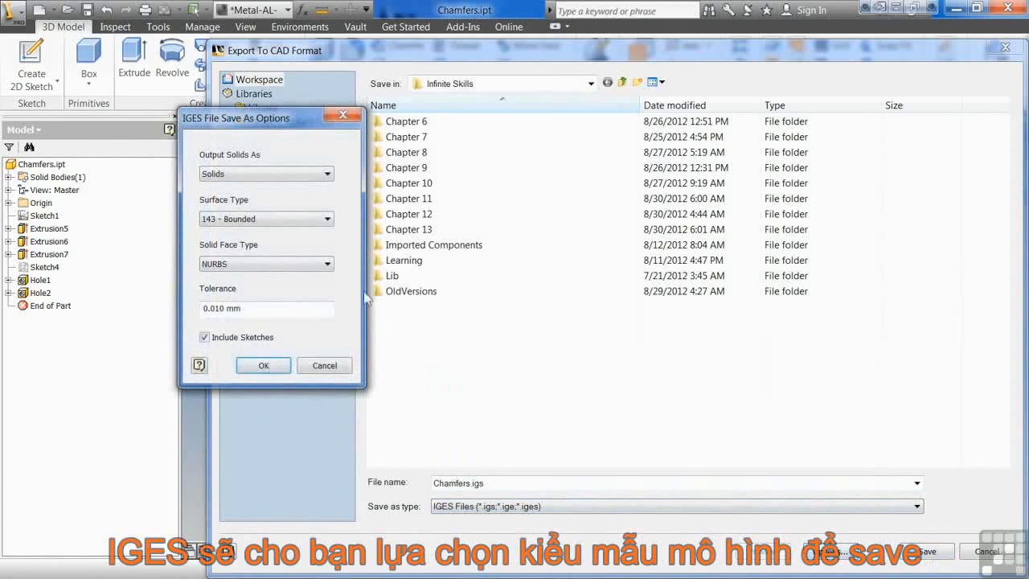
click(286, 174)
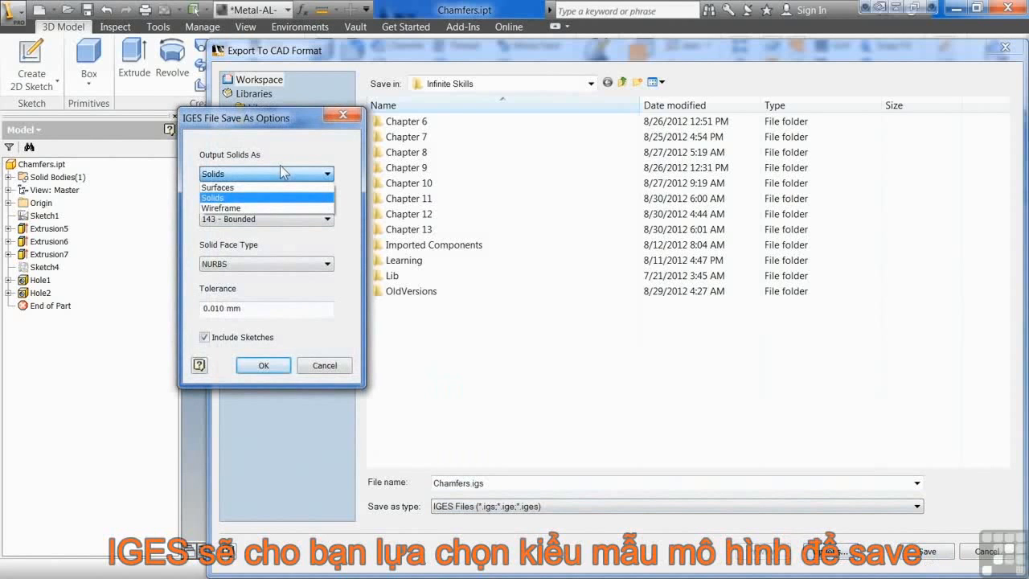
click(291, 136)
click(264, 221)
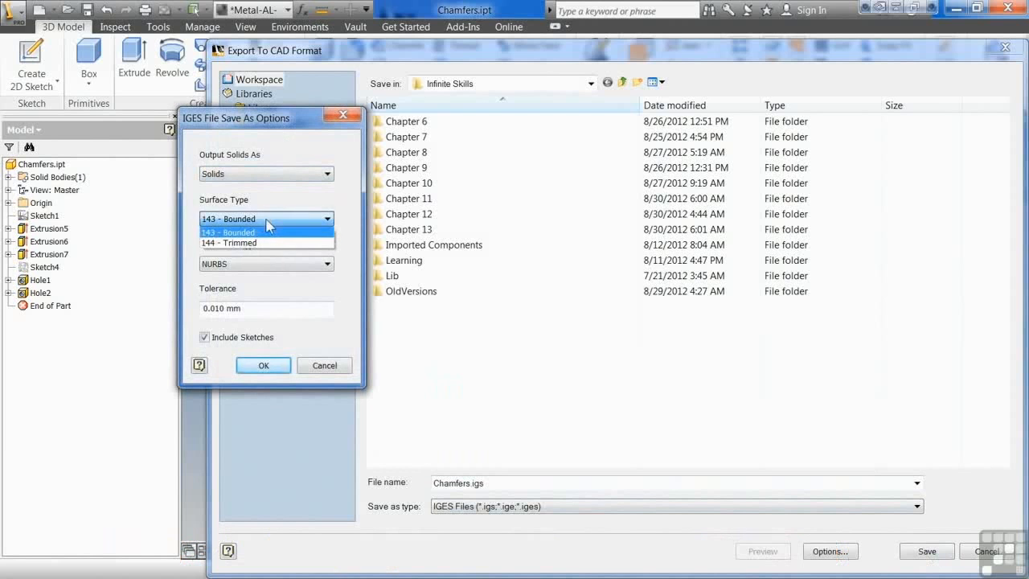
click(289, 192)
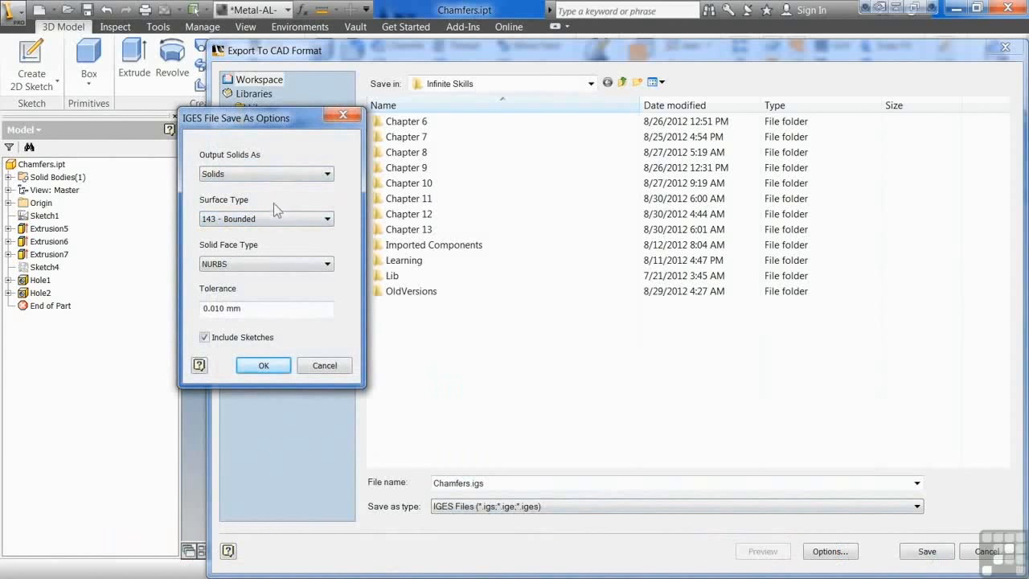
click(261, 268)
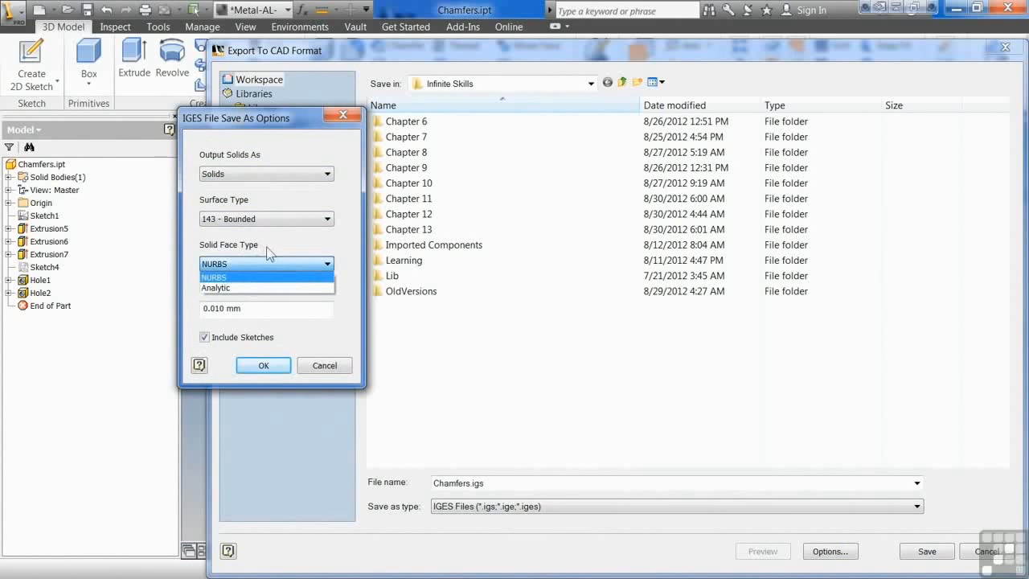
click(271, 255)
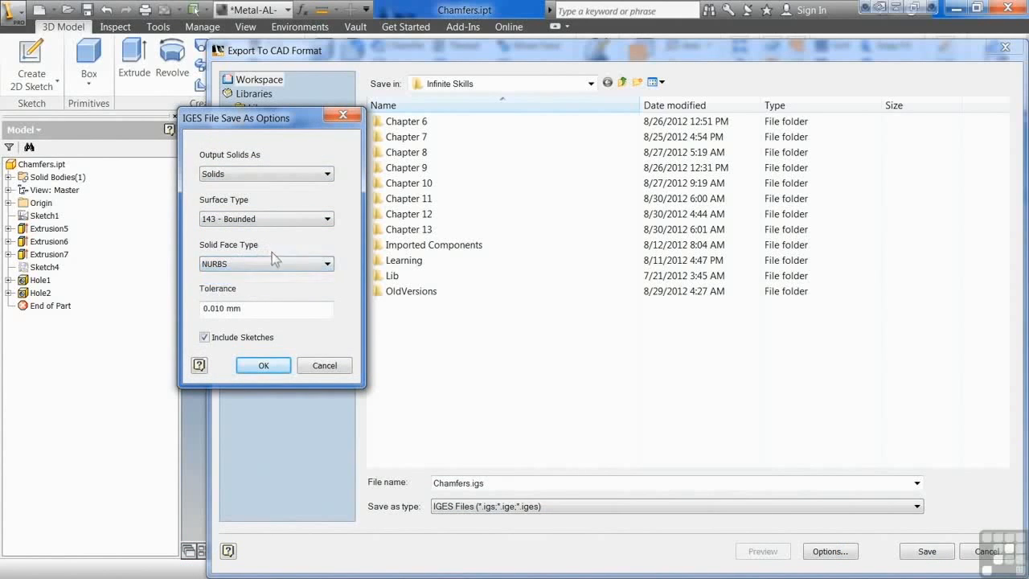
- Accept the IGES options and save the export as Chamfers.igs in the Chapter 13 folder
click(270, 366)
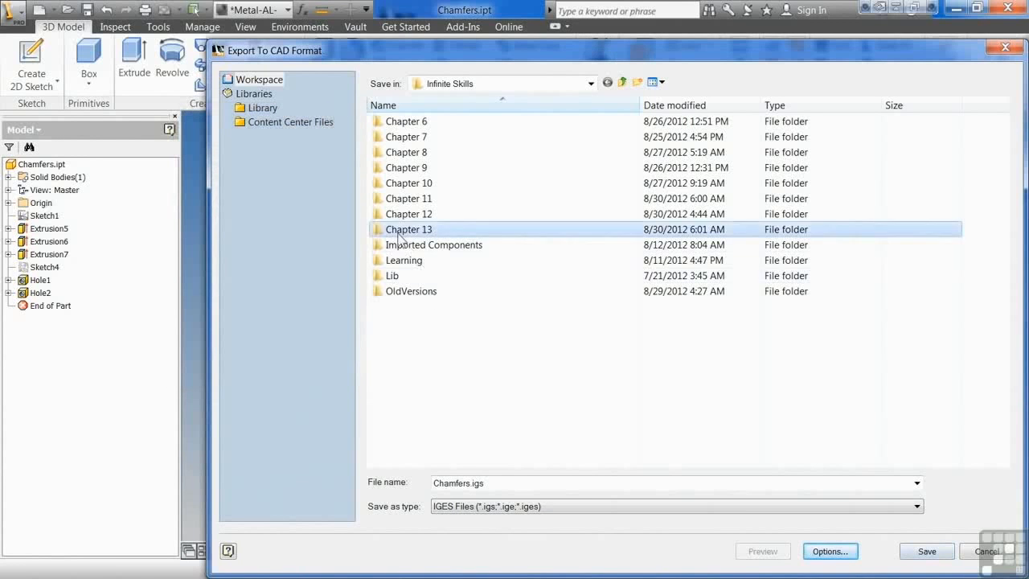
double_click(402, 230)
click(926, 551)
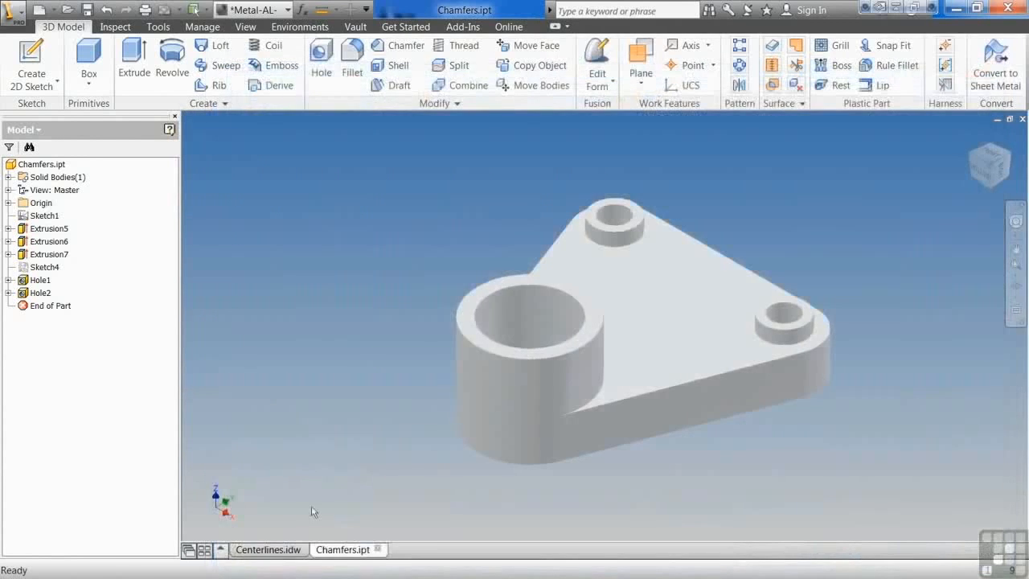